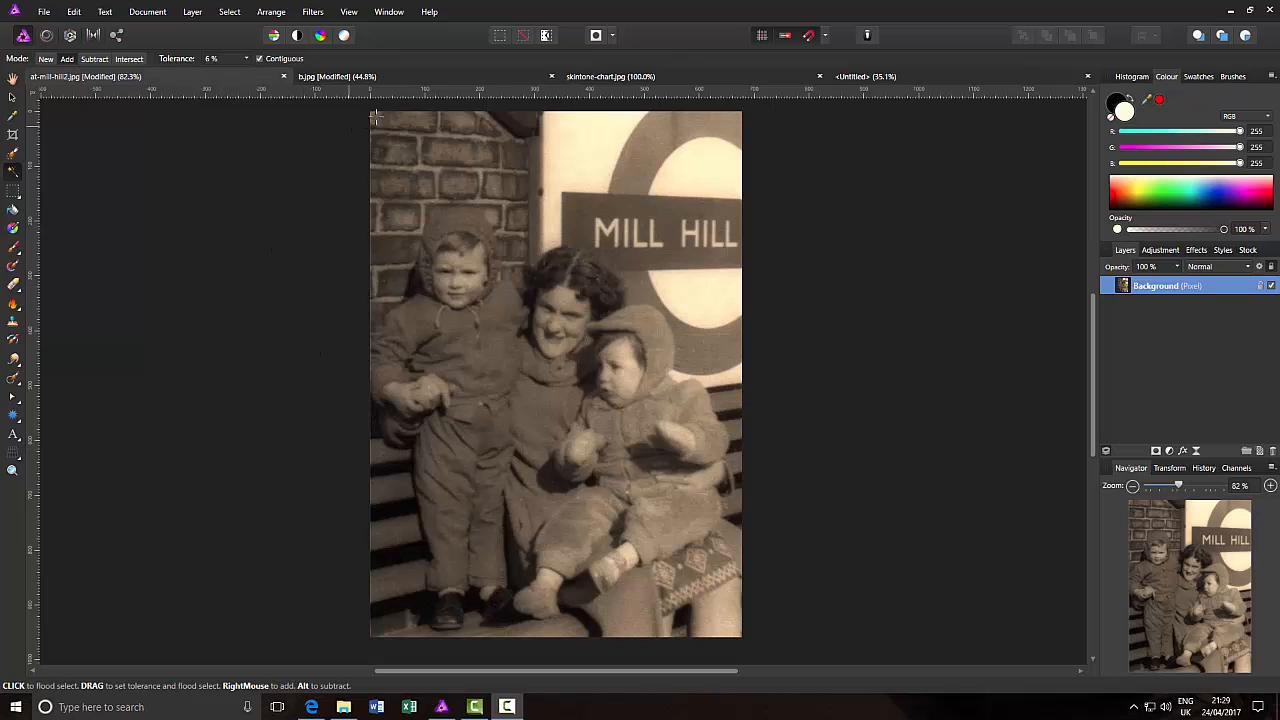
# Convert the b.jpg portrait of the soldier to the RGB (8 bit) colour format.
pyautogui.click(446, 77)
pyautogui.press('h')
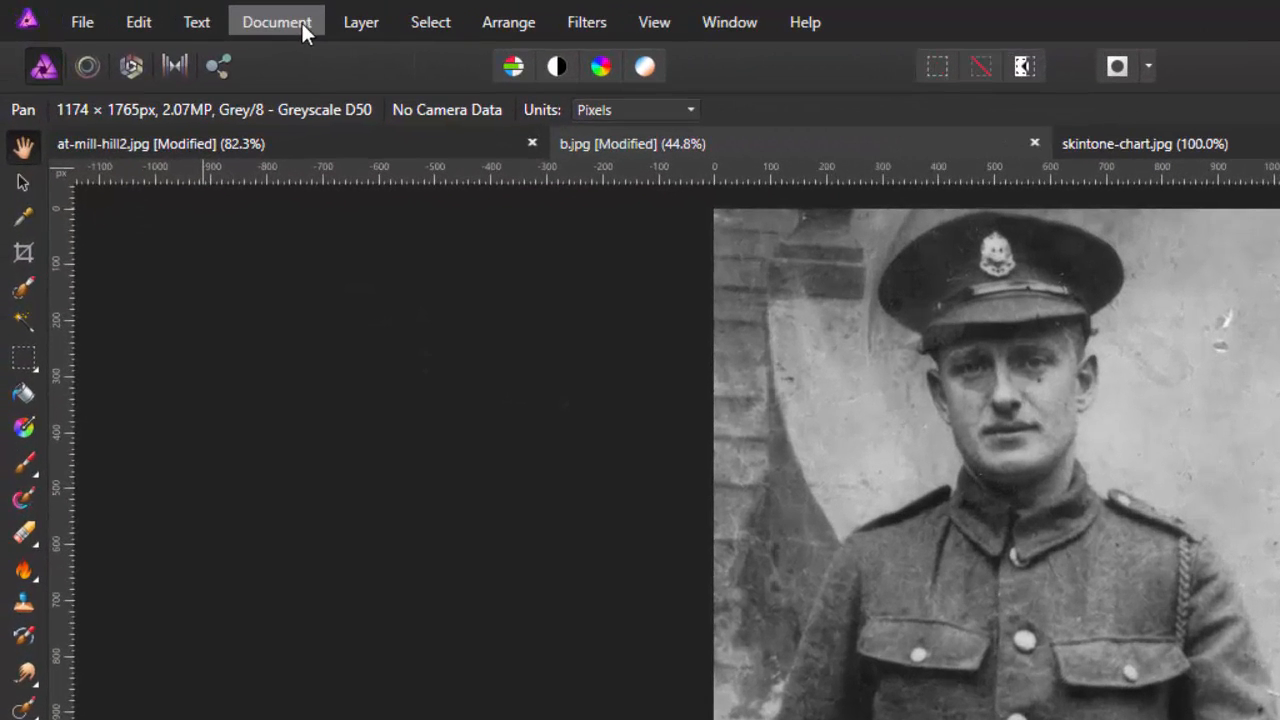
pyautogui.click(279, 24)
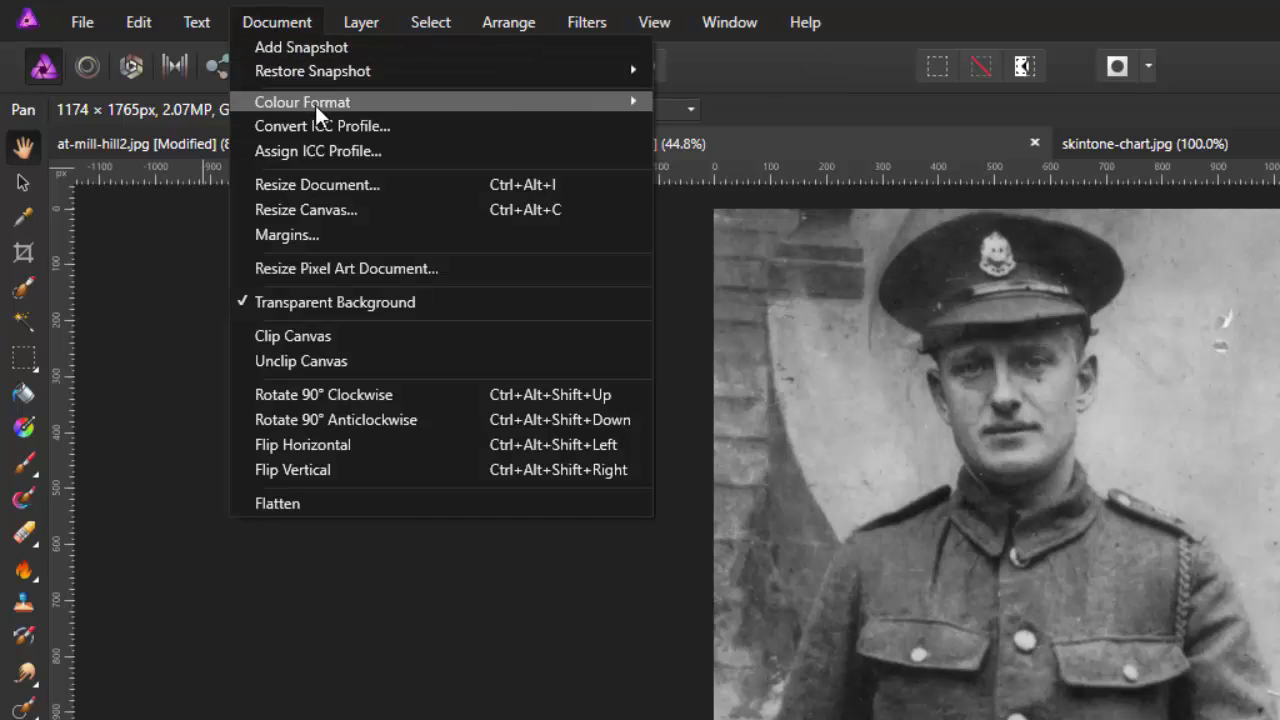
pyautogui.moveTo(315, 105)
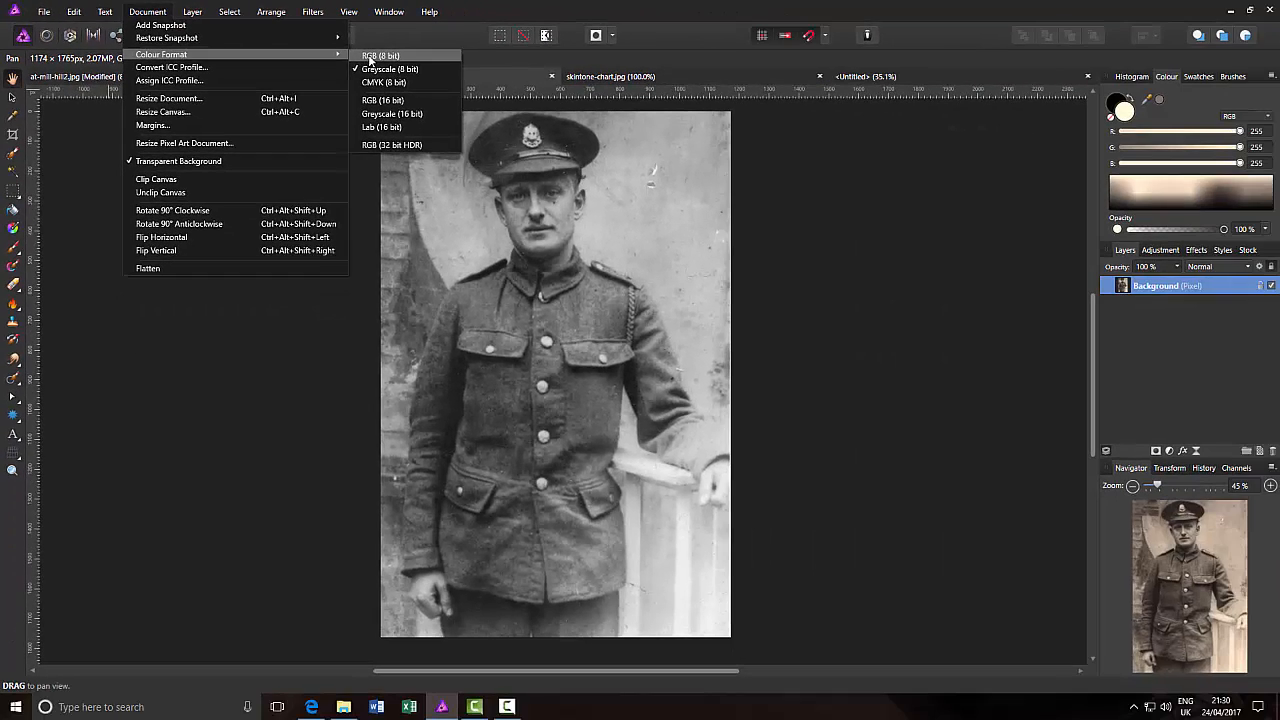
pyautogui.click(380, 56)
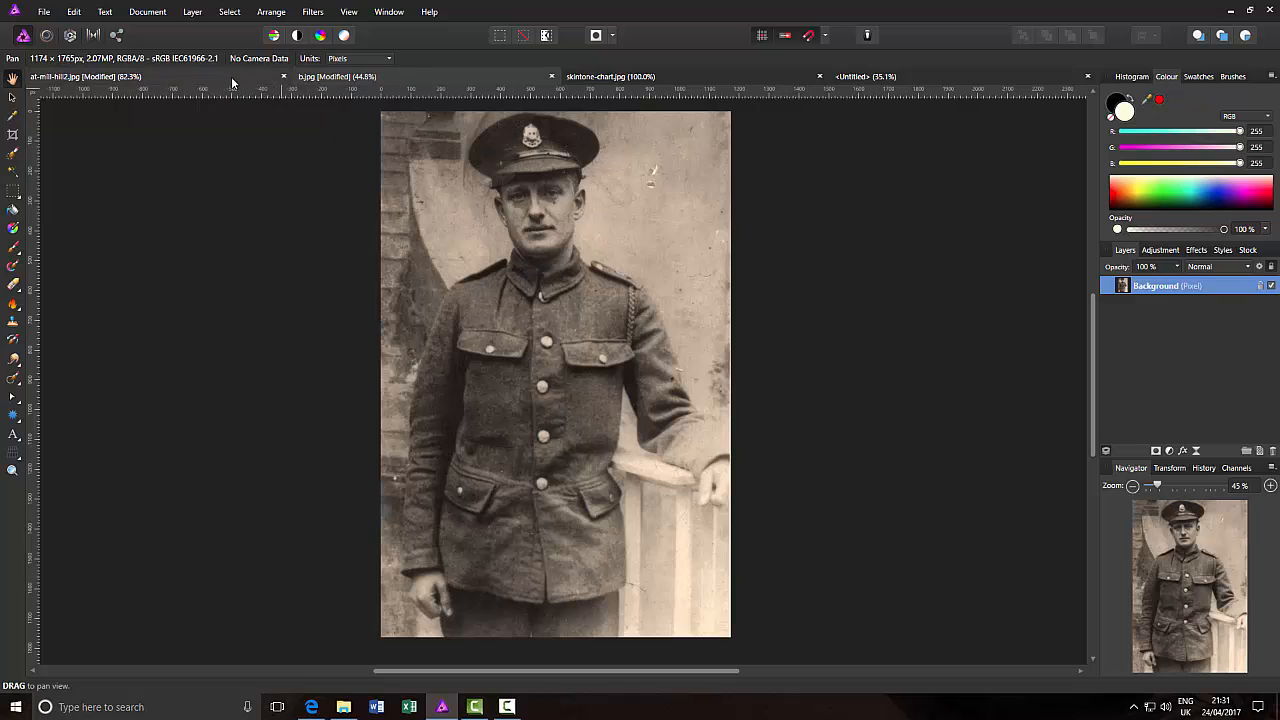
# Add an empty pixel layer to at-mill-hill2.jpg and reduce the Paint Brush width to about 82 px.
pyautogui.click(265, 78)
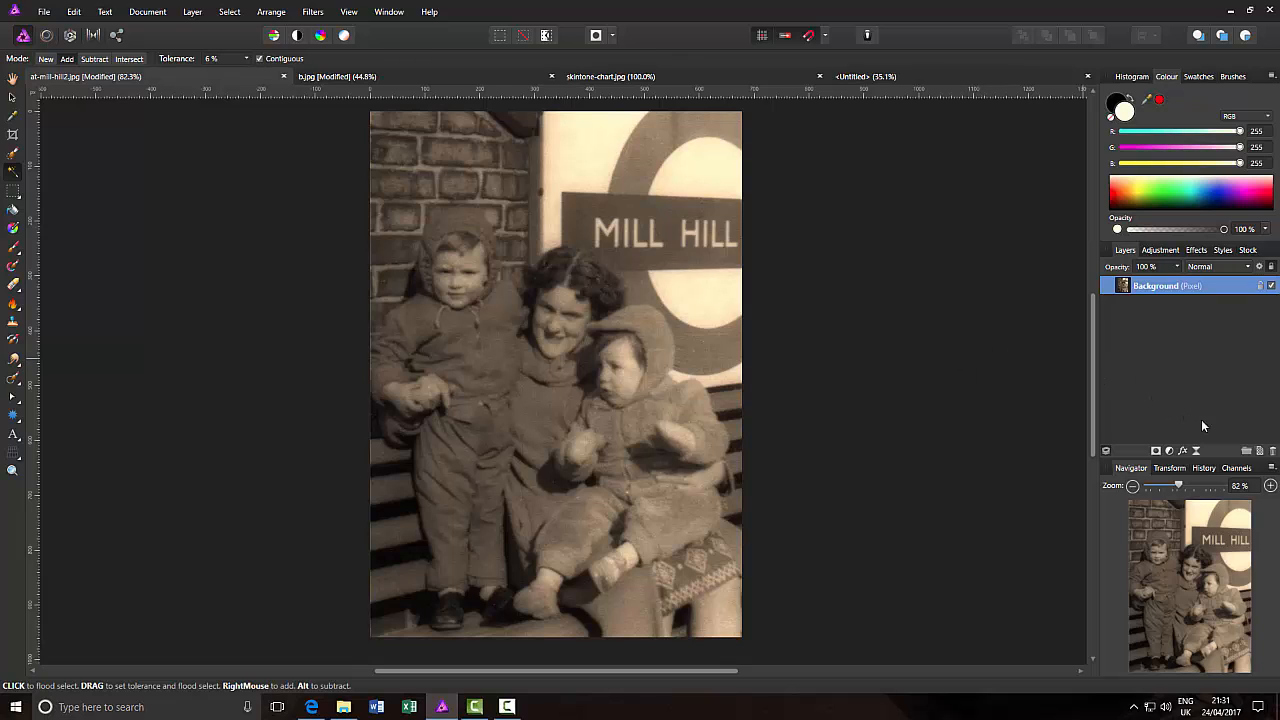
pyautogui.click(1260, 452)
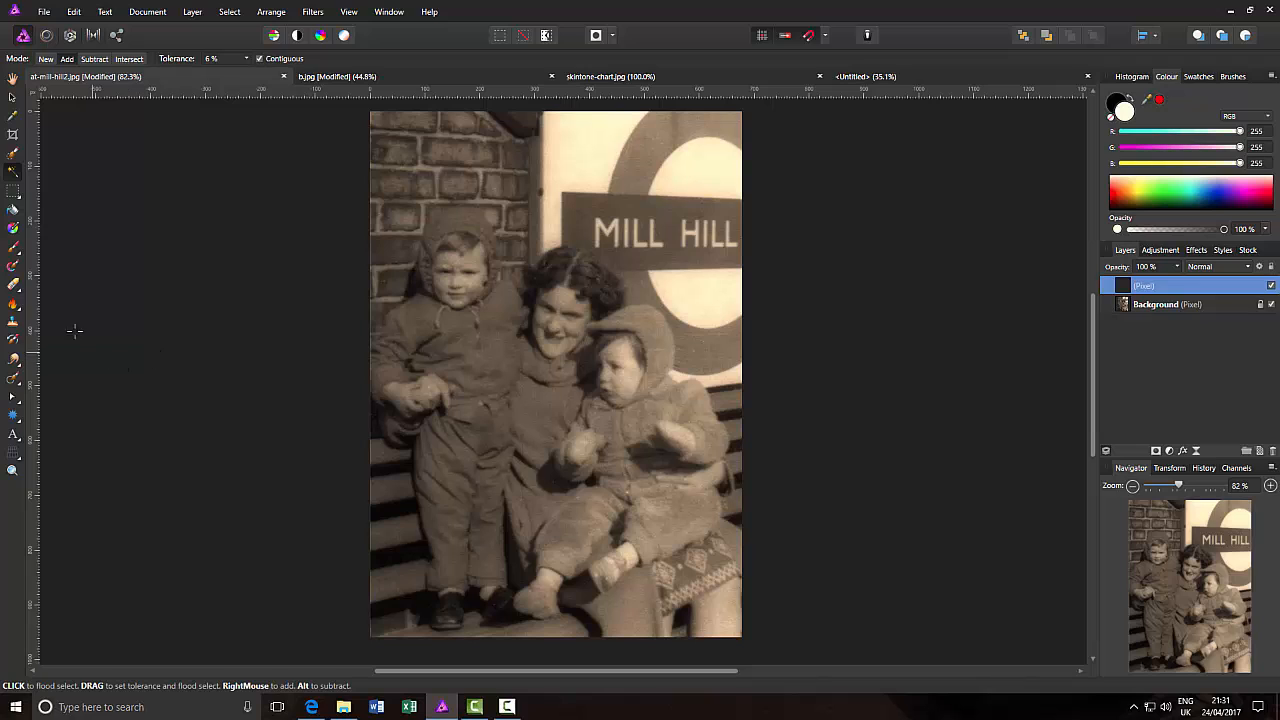
pyautogui.click(14, 247)
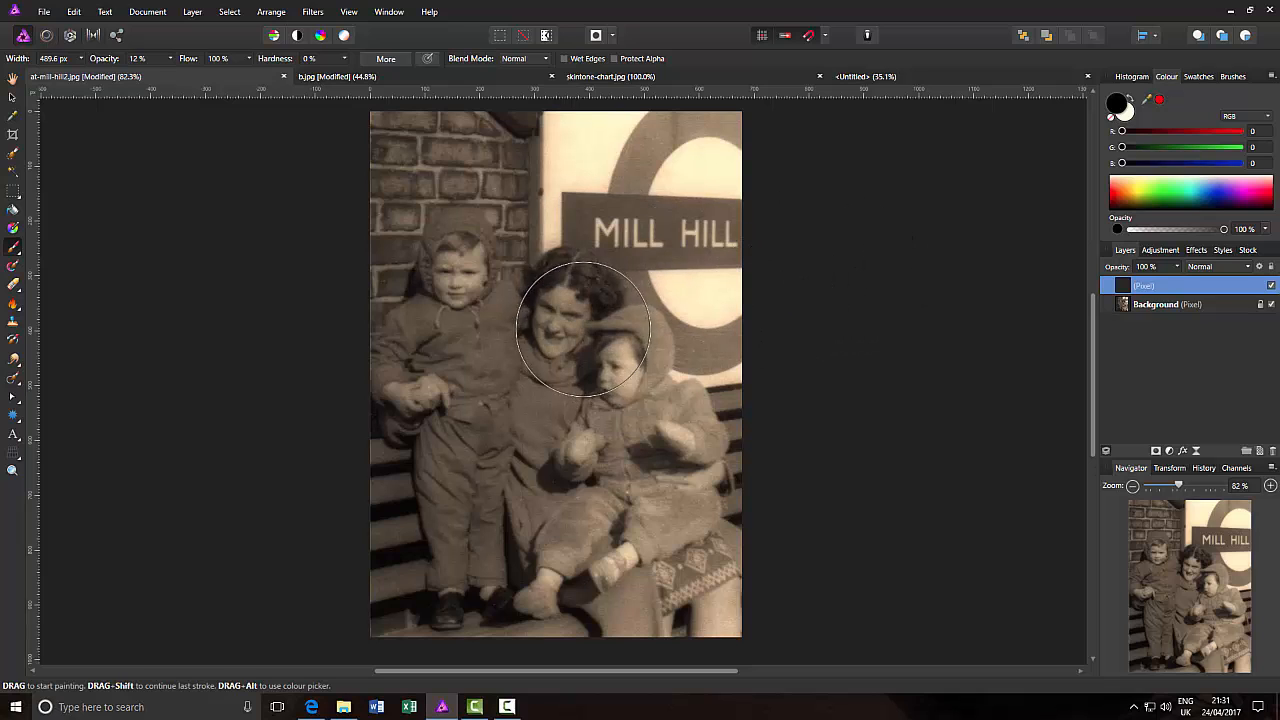
pyautogui.press('[')
pyautogui.press('[')
pyautogui.press('[')
pyautogui.press('[')
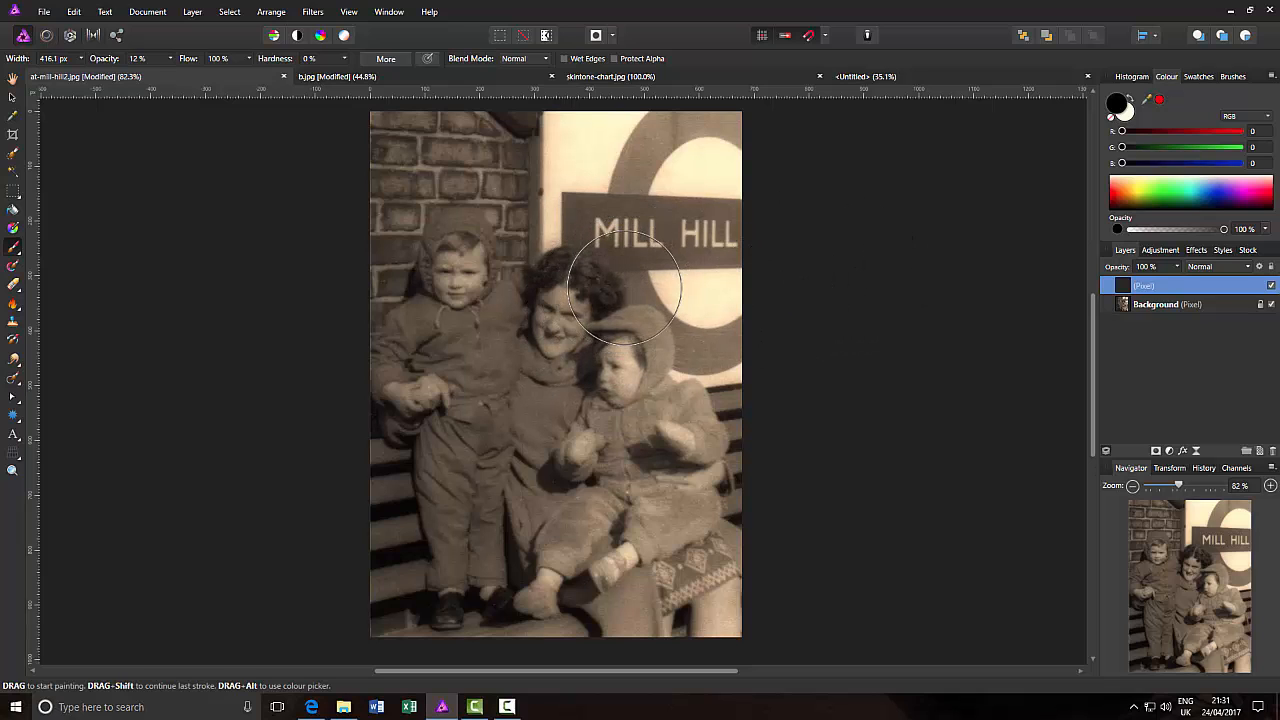
pyautogui.press('[')
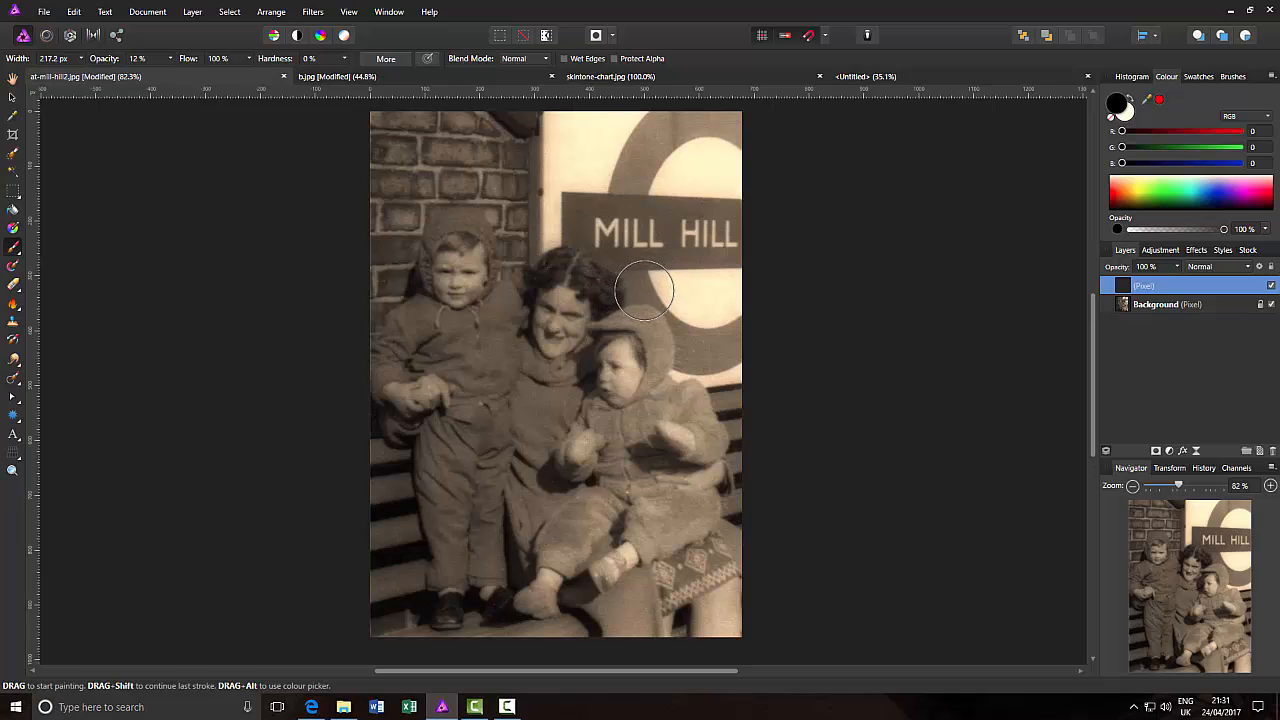
pyautogui.press('[')
pyautogui.press('[')
pyautogui.press('[')
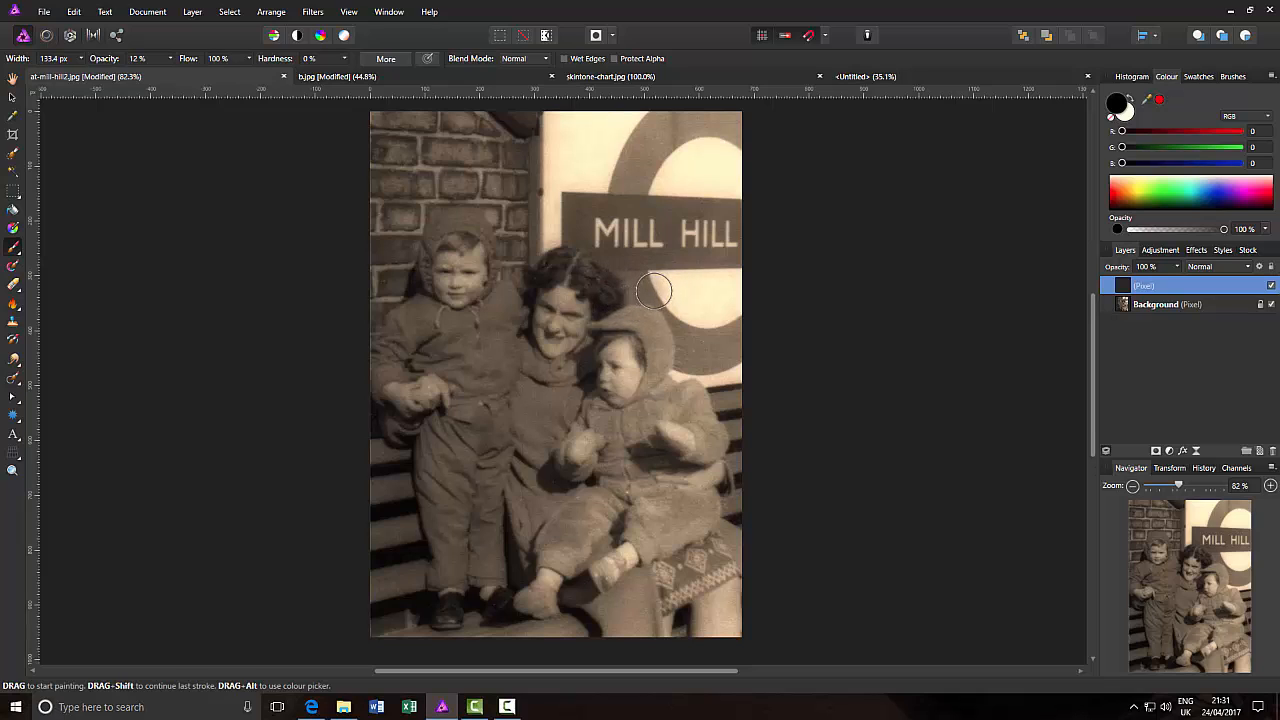
pyautogui.press('[')
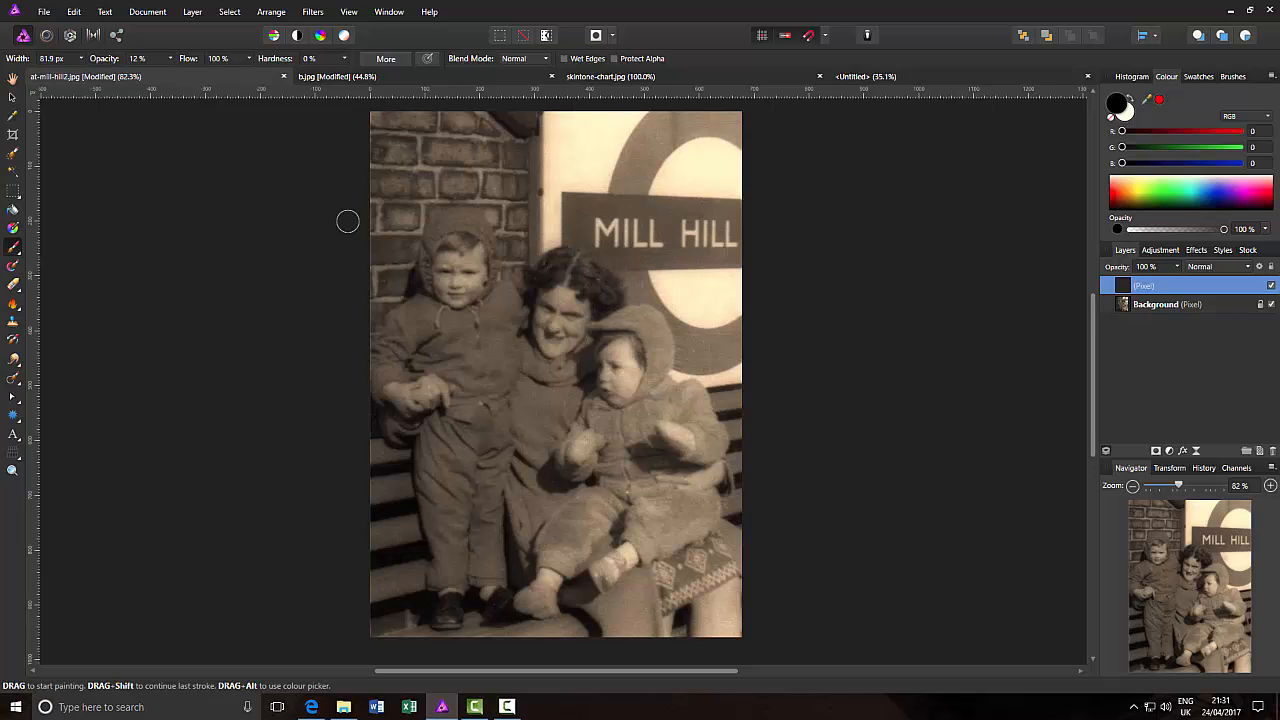
# Paint over the seated baby's suit in light blue (RGB 101, 176, 255) at 75% brush opacity, leaving face and hands uncovered.
pyautogui.click(171, 60)
pyautogui.moveTo(173, 75); pyautogui.dragTo(227, 79)
pyautogui.click(1205, 184)
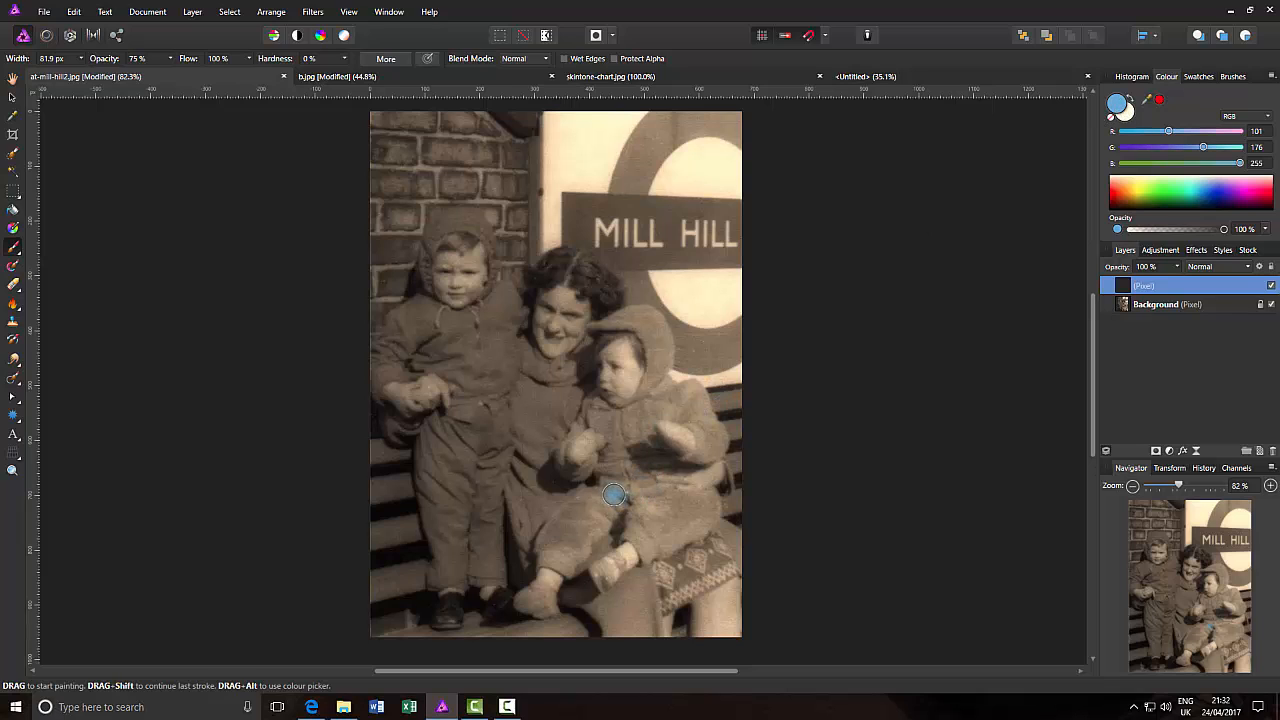
pyautogui.moveTo(612, 495)
pyautogui.mouseDown()
pyautogui.moveTo(575, 512)
pyautogui.moveTo(542, 562)
pyautogui.moveTo(574, 564)
pyautogui.moveTo(604, 536)
pyautogui.moveTo(612, 506)
pyautogui.moveTo(582, 540)
pyautogui.moveTo(617, 490)
pyautogui.moveTo(610, 452)
pyautogui.moveTo(645, 515)
pyautogui.moveTo(632, 542)
pyautogui.moveTo(658, 542)
pyautogui.moveTo(711, 500)
pyautogui.mouseUp()
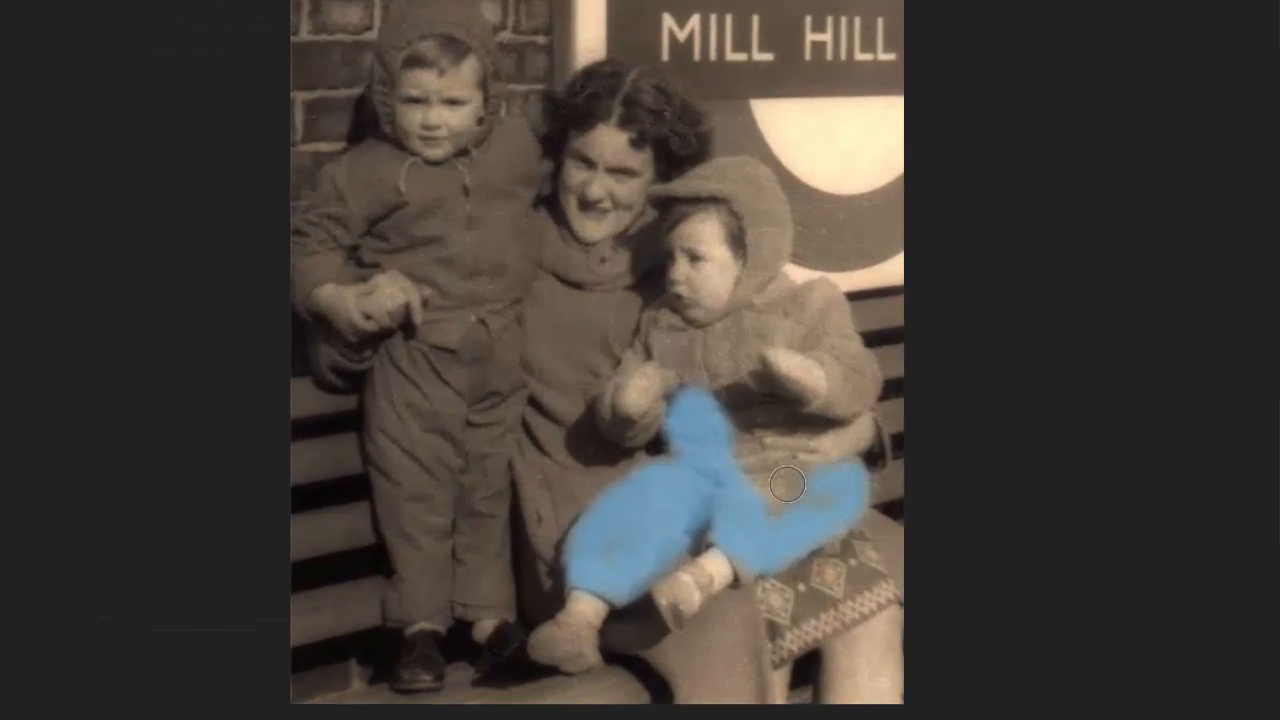
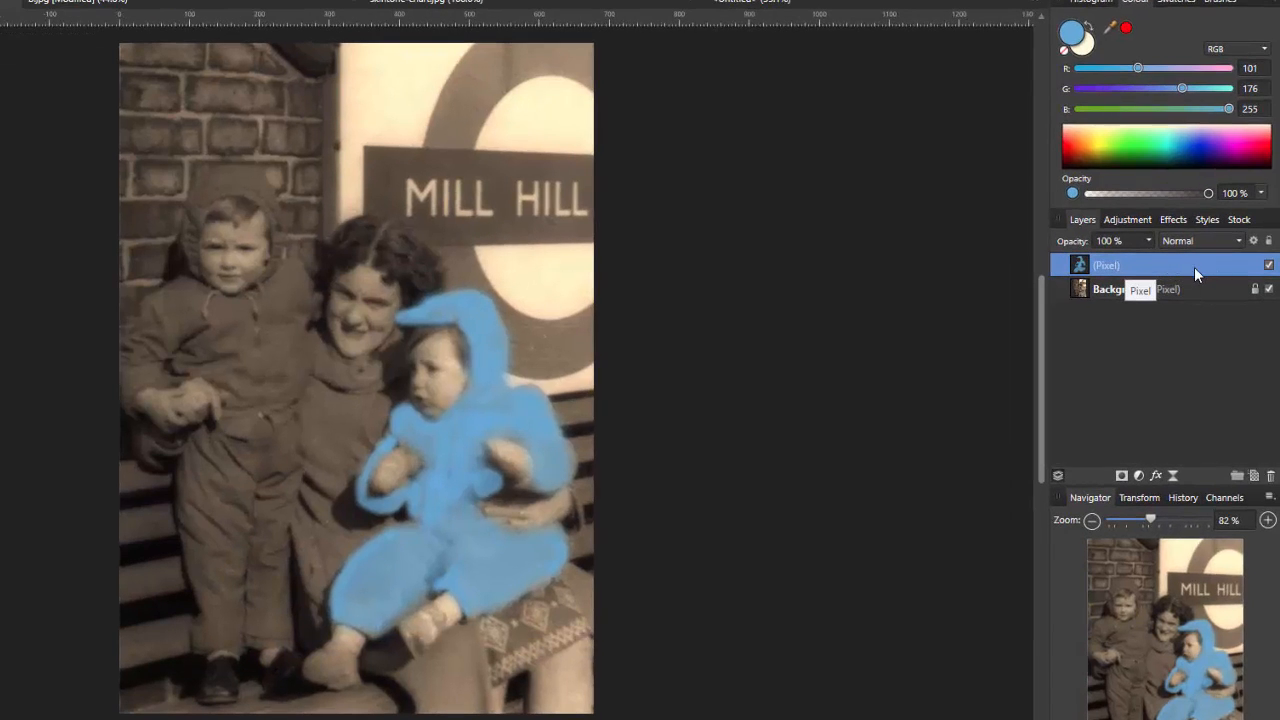
# Set the blend mode of the painted pixel layer to Colour.
pyautogui.click(1240, 243)
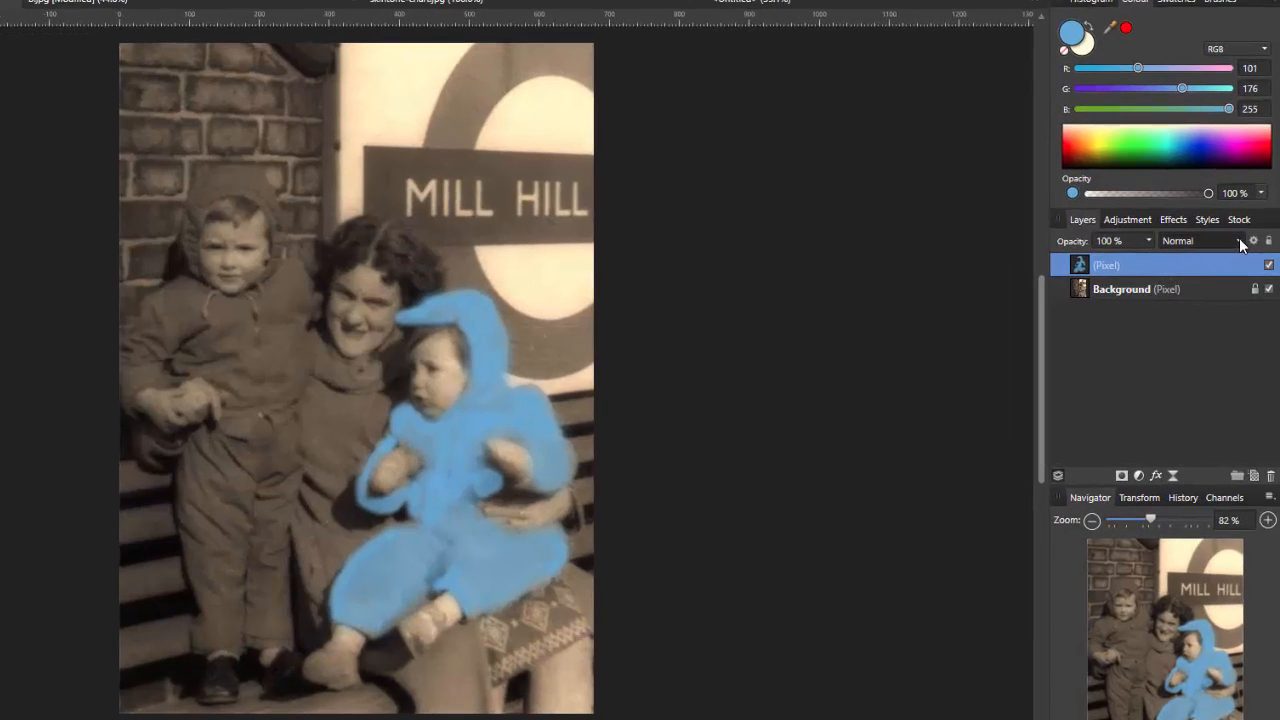
pyautogui.moveTo(1246, 291); pyautogui.dragTo(1247, 408)
pyautogui.scroll(-1, 1247, 408)
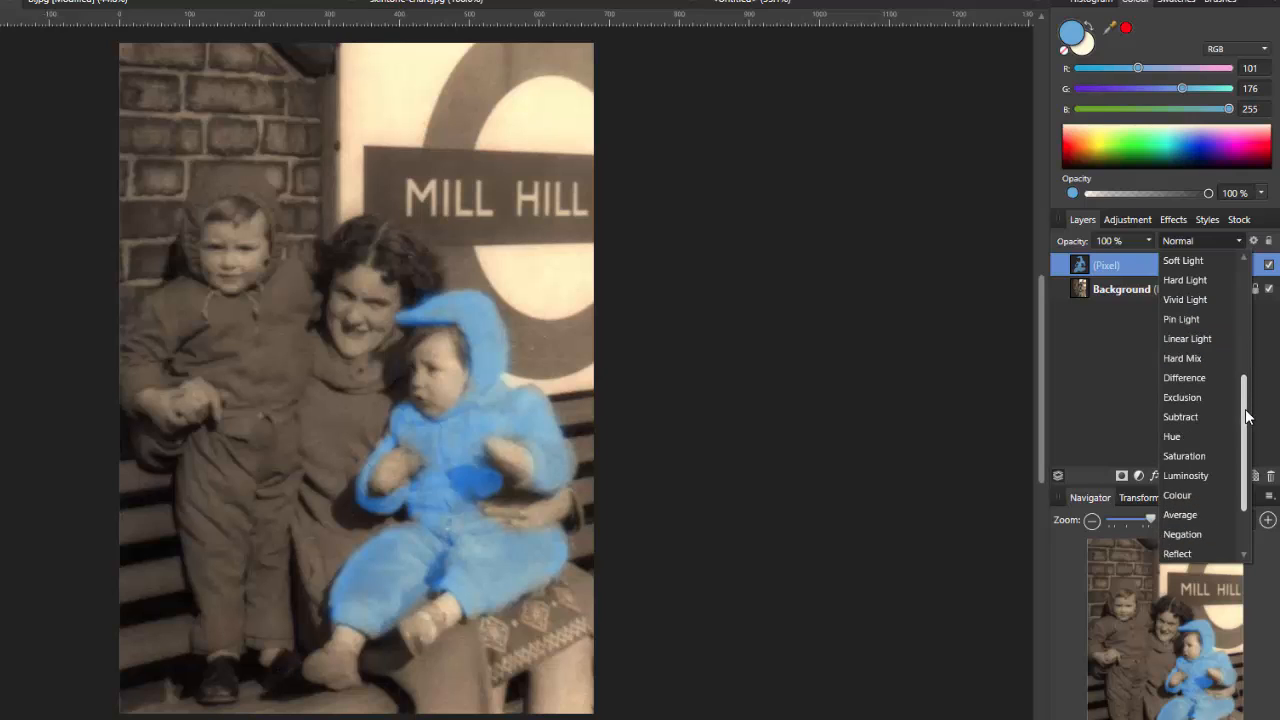
pyautogui.click(1180, 496)
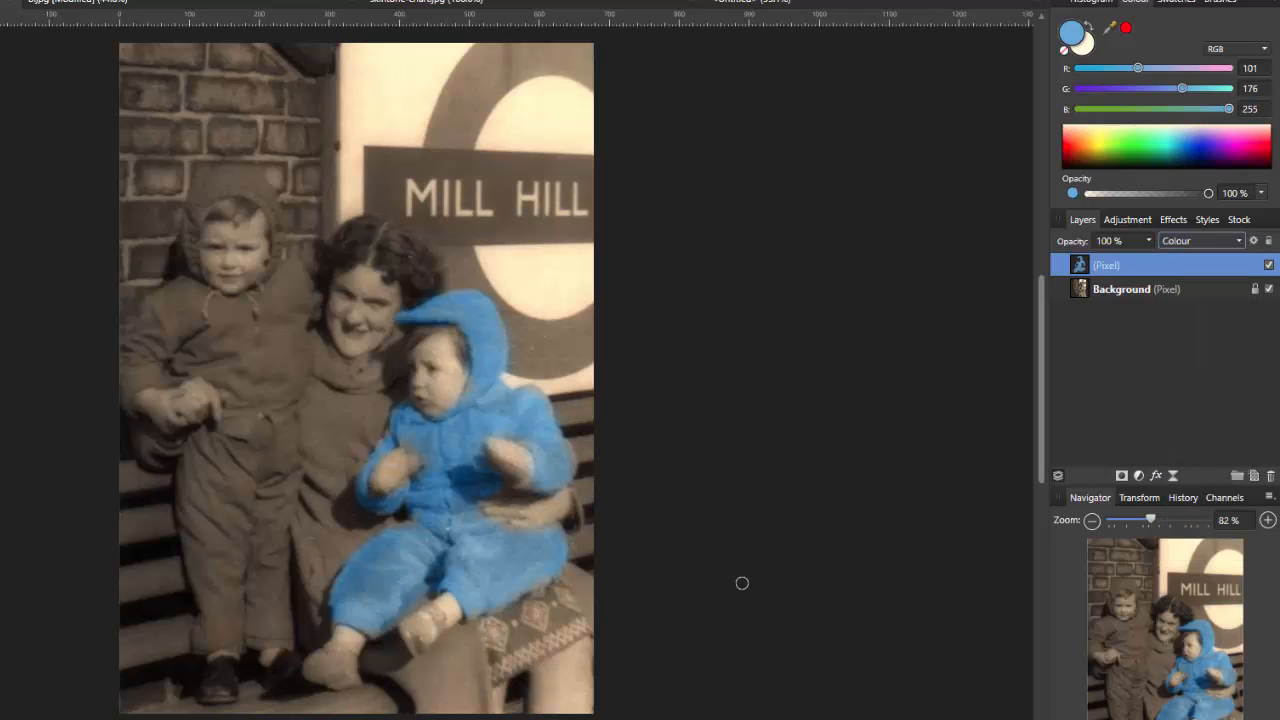
# Preview other blend modes on the painted layer, then keep Colour.
pyautogui.click(1239, 241)
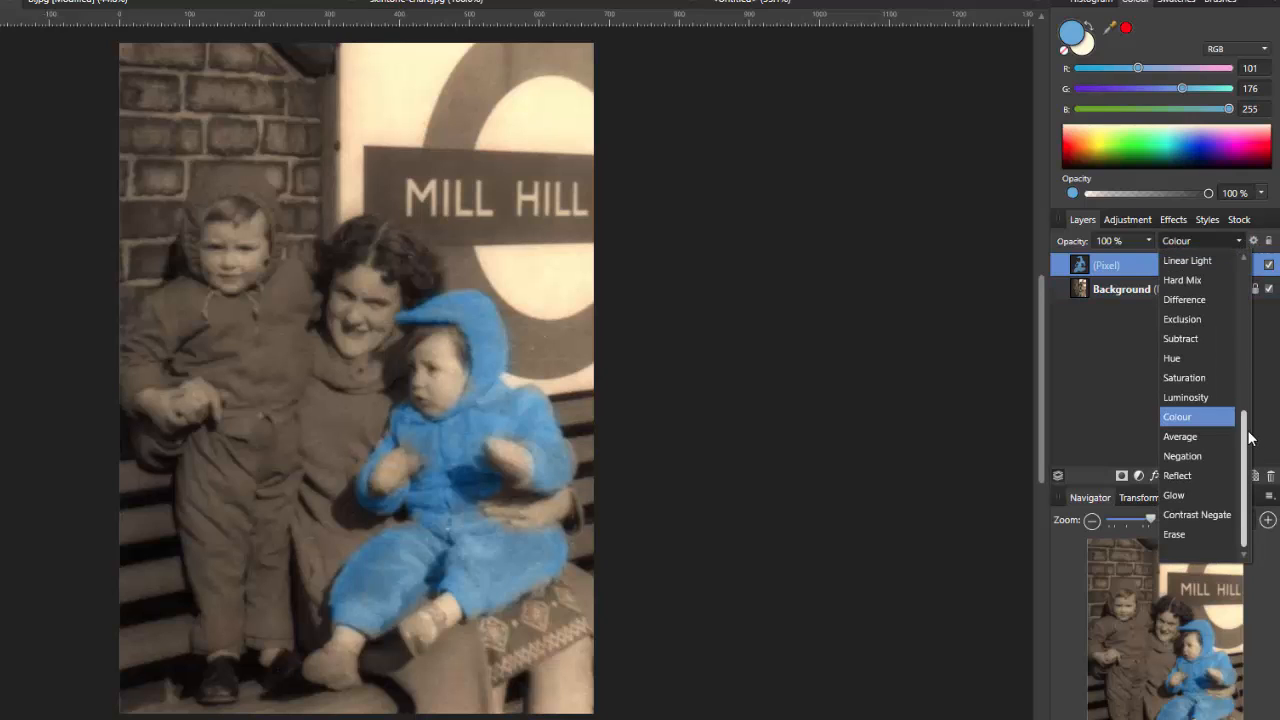
pyautogui.moveTo(1248, 437); pyautogui.dragTo(1249, 366)
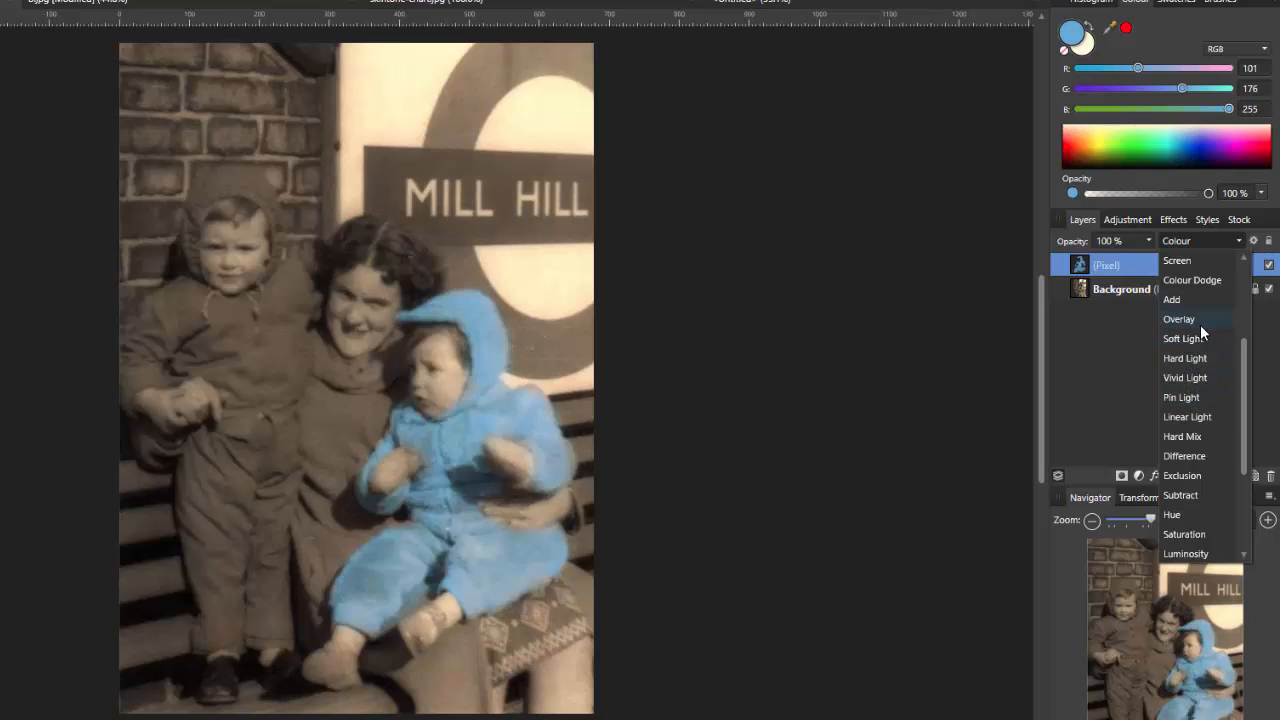
pyautogui.moveTo(1246, 367); pyautogui.dragTo(1253, 426)
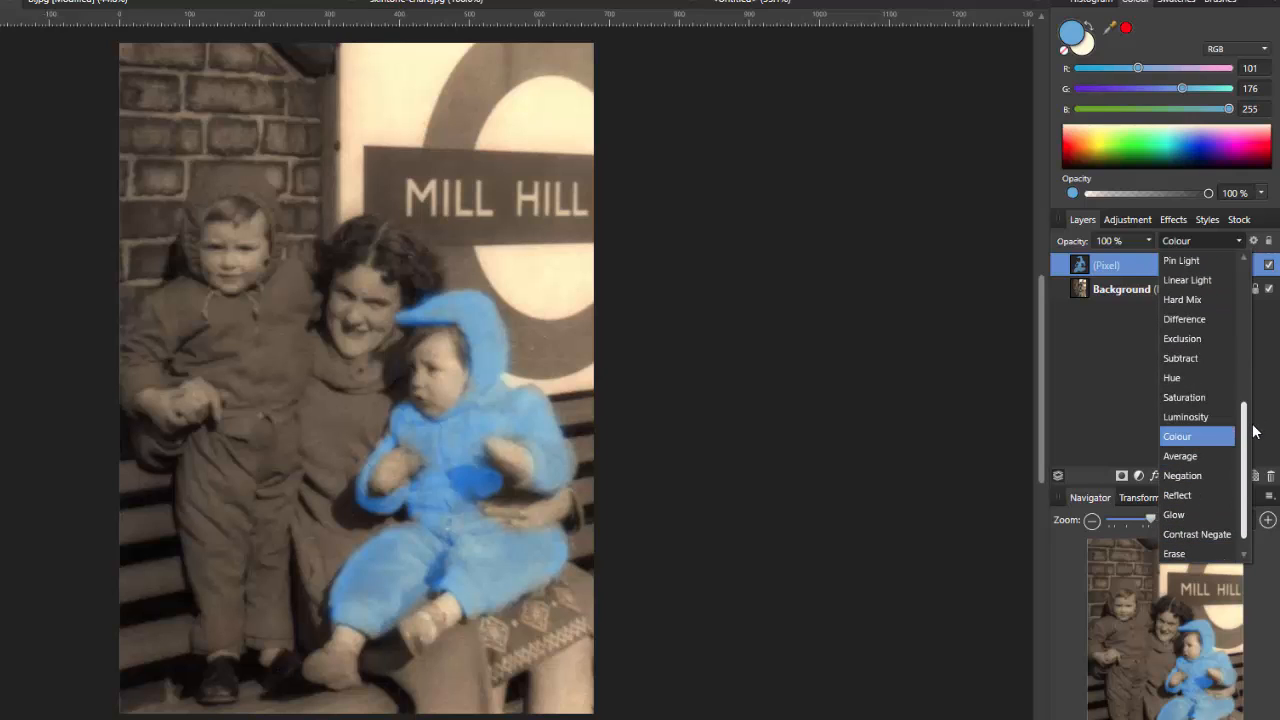
pyautogui.click(1191, 441)
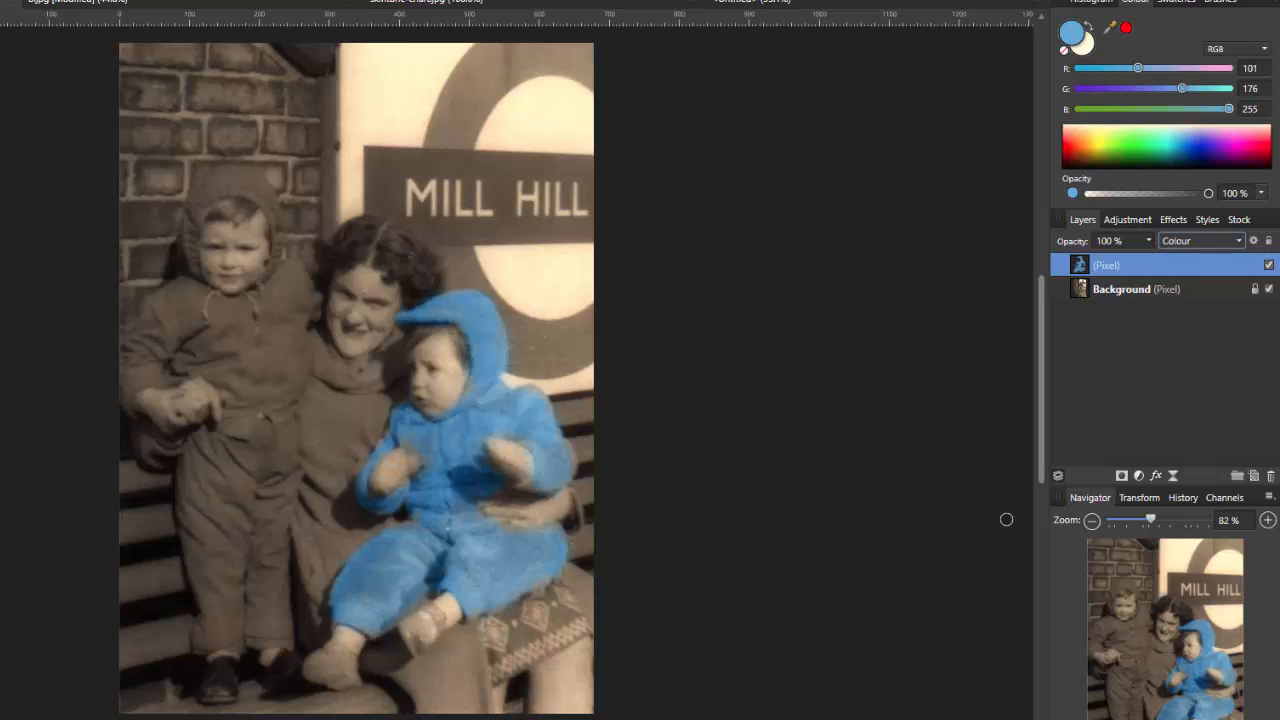
# Examine the blue suit and its painted edges at 119% zoom, then return to the whole photo.
pyautogui.moveTo(1151, 520); pyautogui.dragTo(1182, 514)
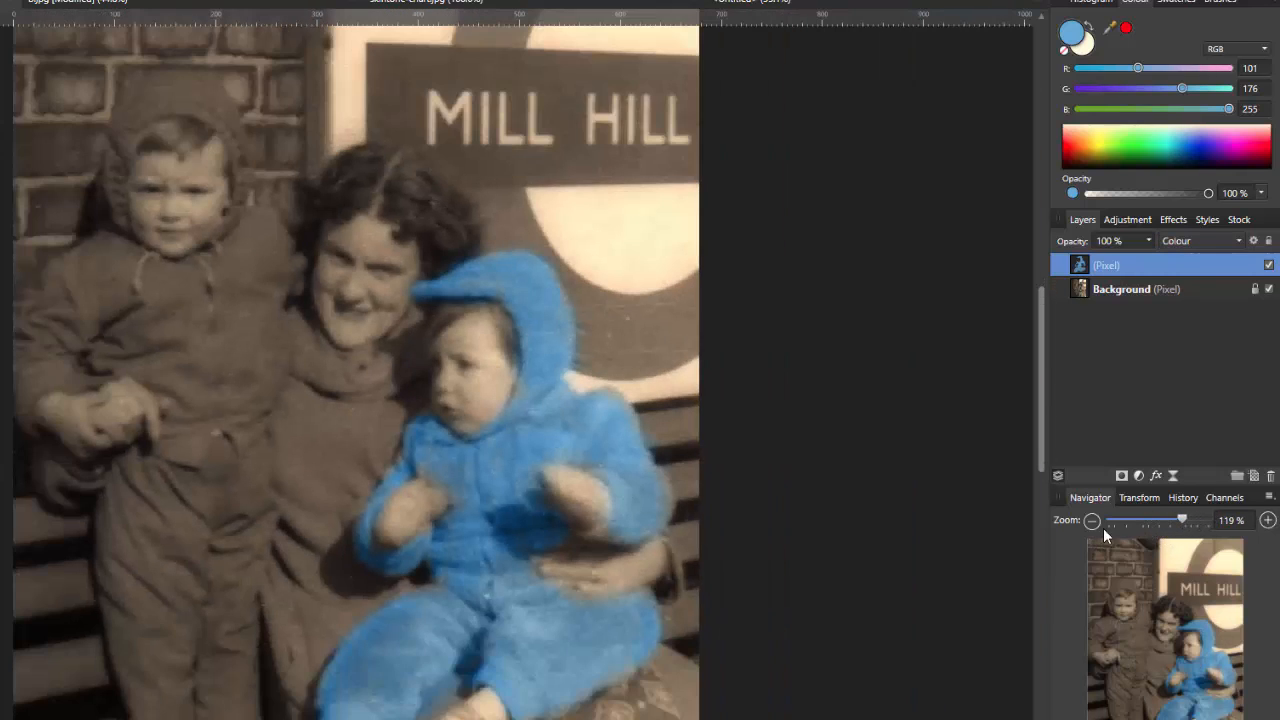
pyautogui.moveTo(1038, 451); pyautogui.dragTo(1060, 520)
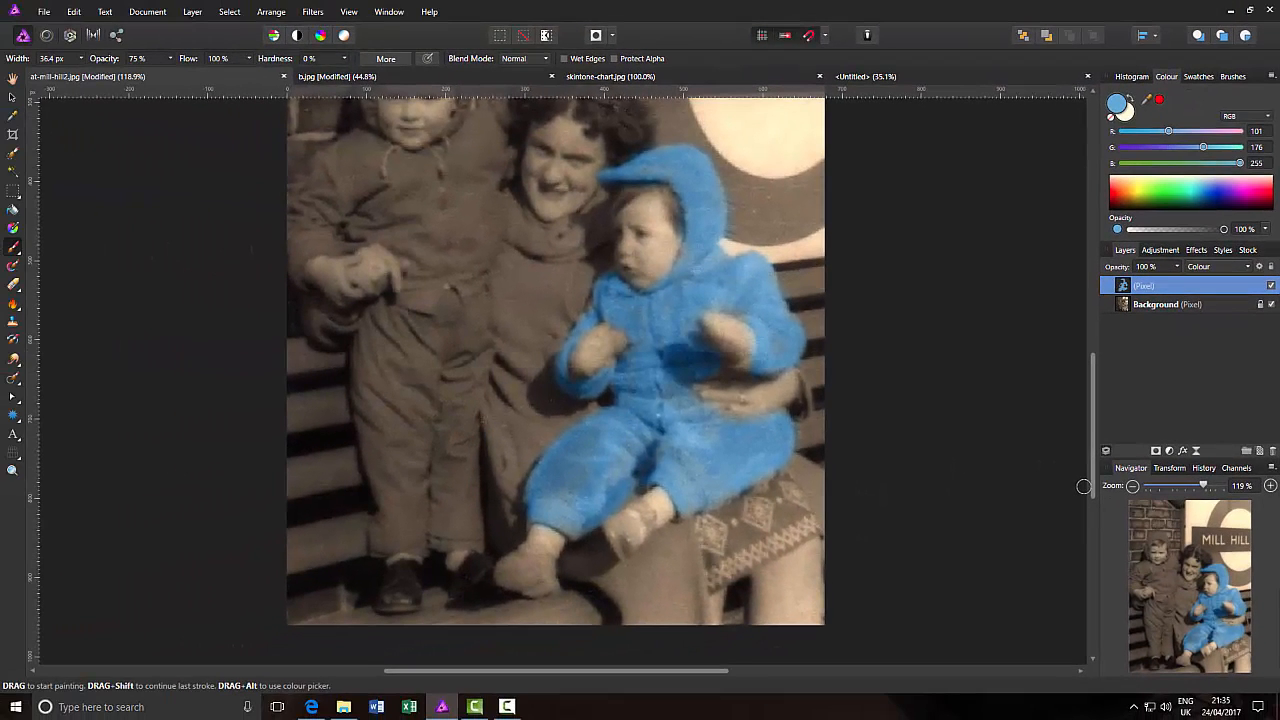
pyautogui.hotkey('ctrl', '0')
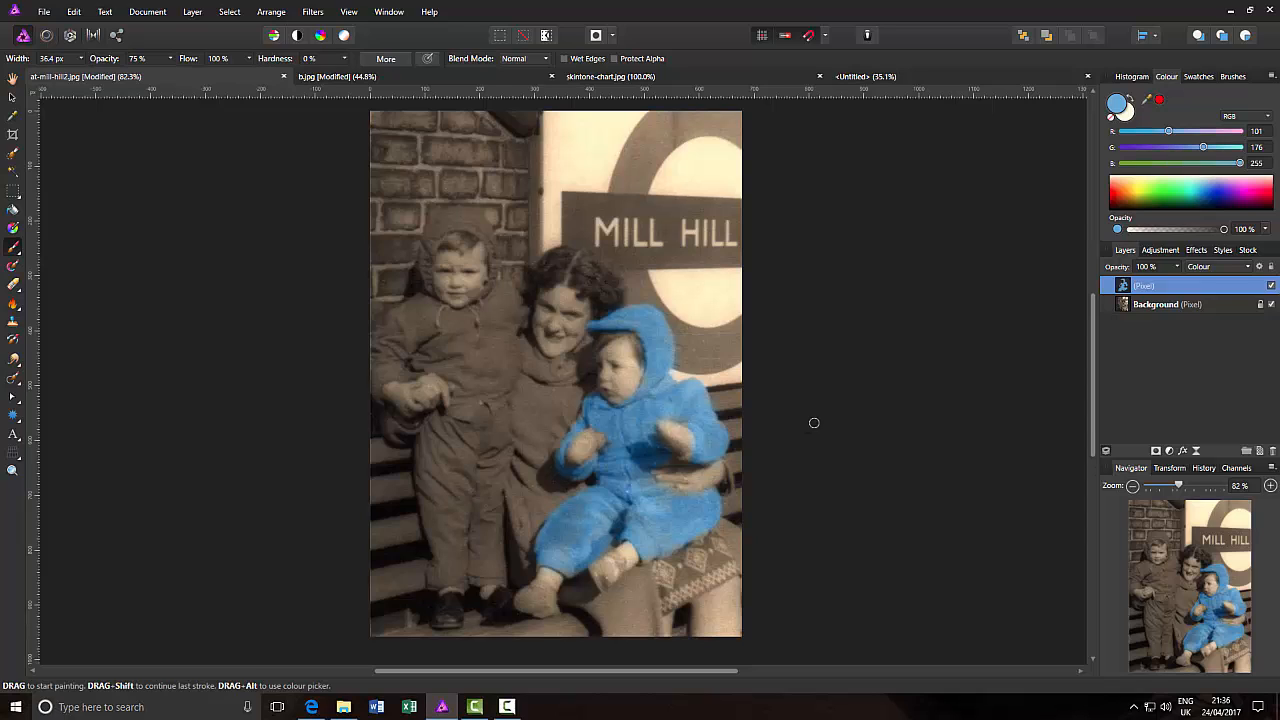
# Try the painted layer at 50% opacity, then restore it to 100%.
pyautogui.click(1178, 268)
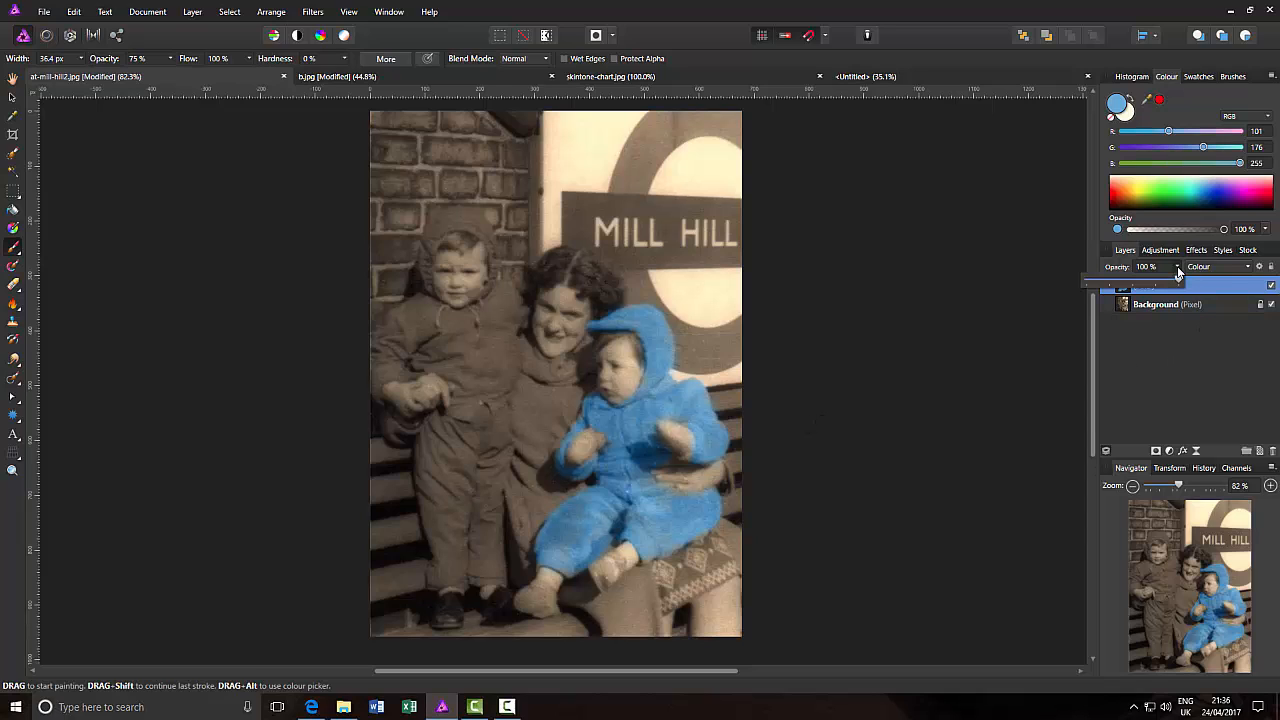
pyautogui.moveTo(1178, 281); pyautogui.dragTo(1147, 281)
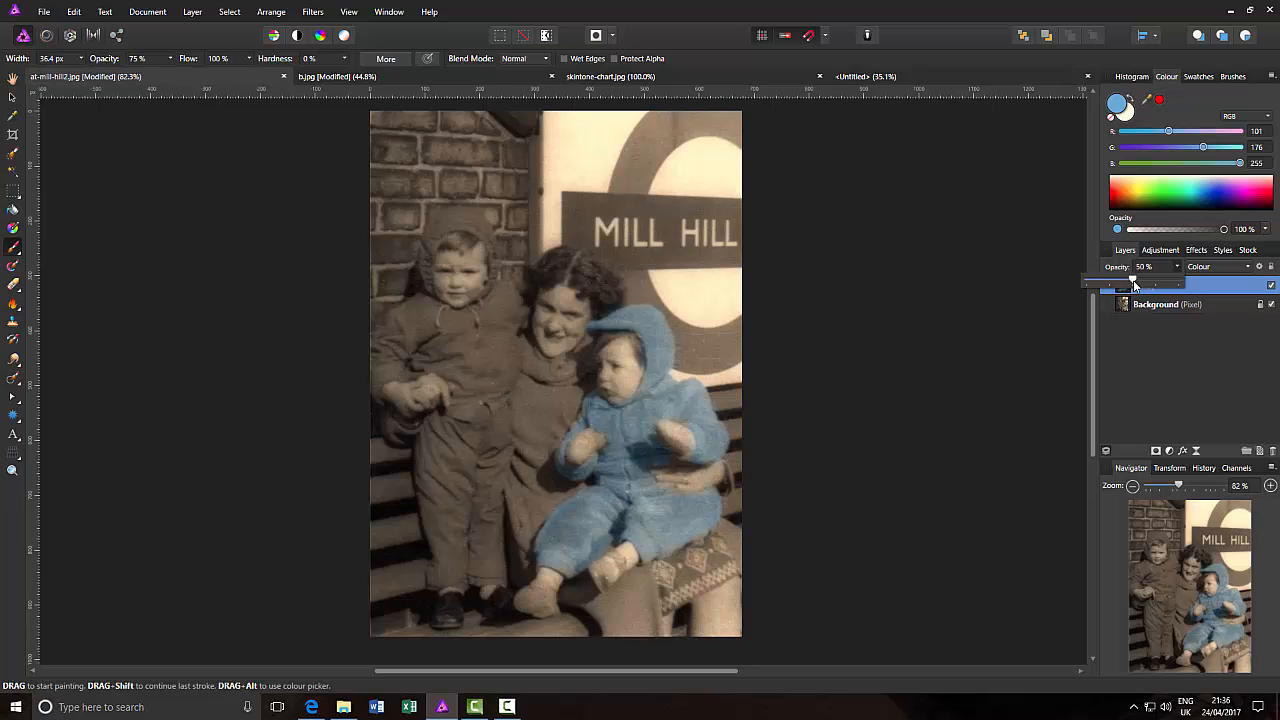
pyautogui.moveTo(1134, 284); pyautogui.dragTo(1172, 285)
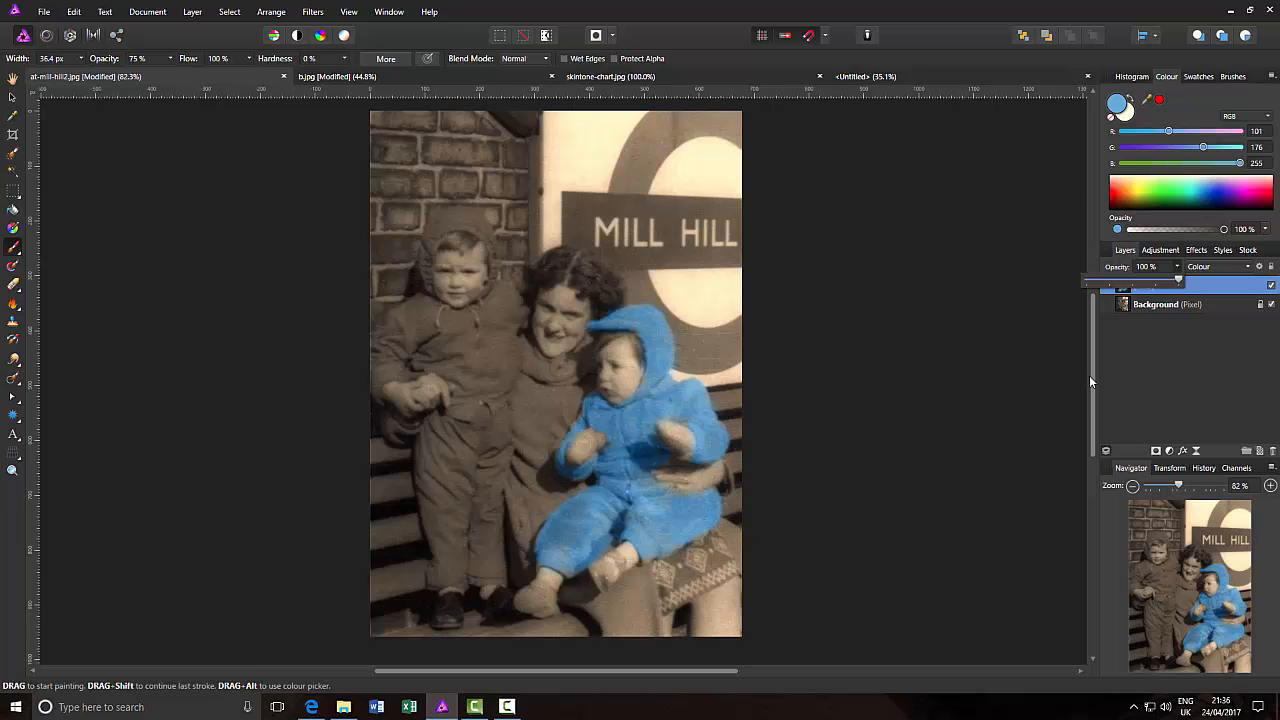
pyautogui.click(1012, 381)
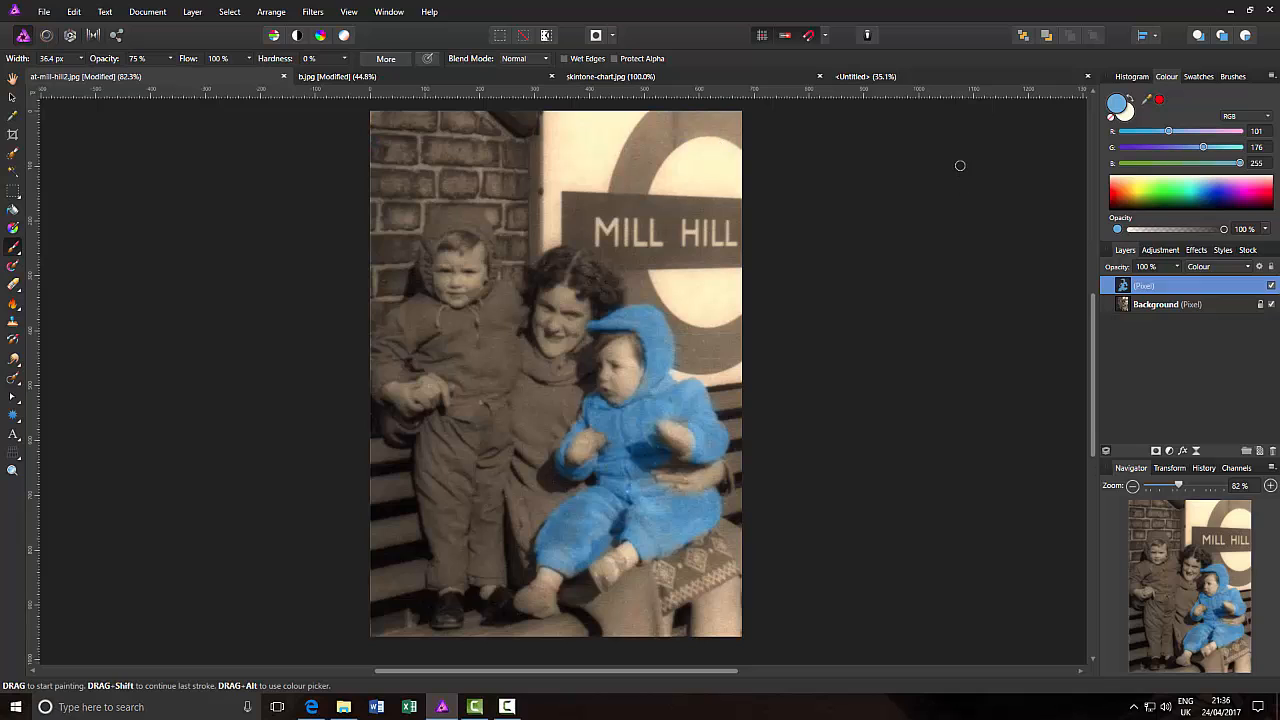
# Add an empty pixel layer to the blank untitled document and select the Paint Brush.
pyautogui.click(967, 78)
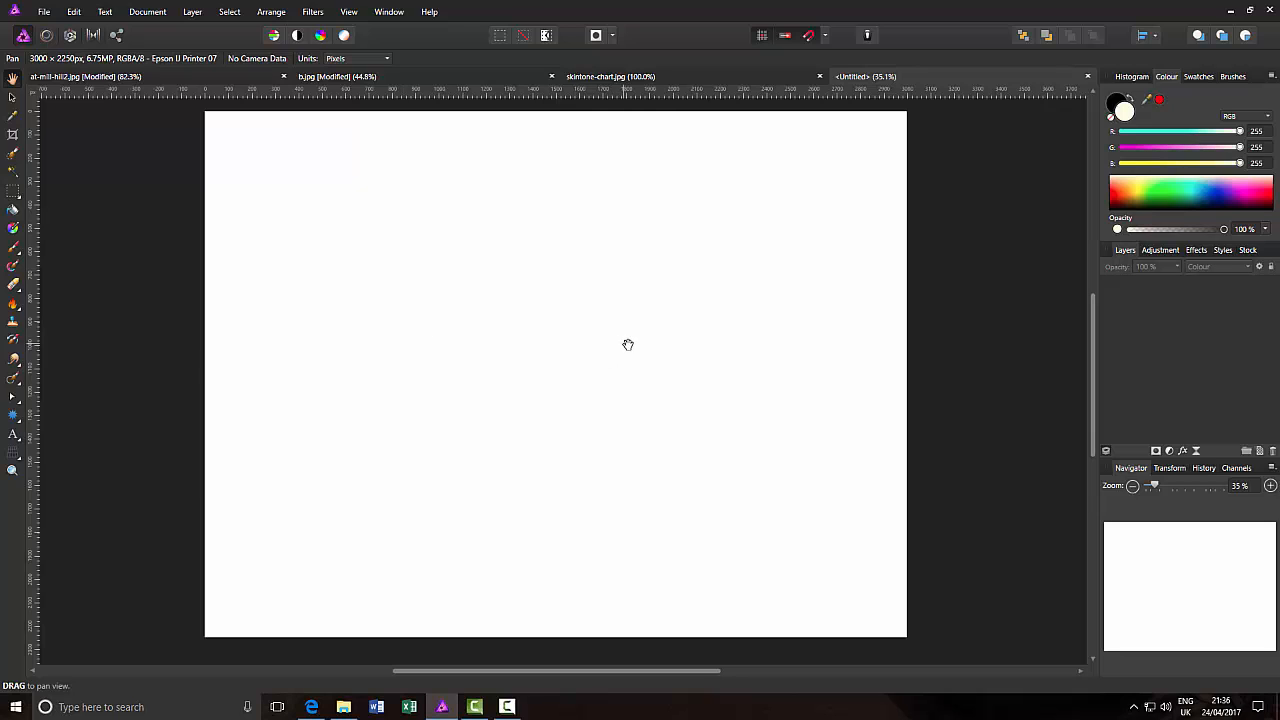
pyautogui.click(1261, 453)
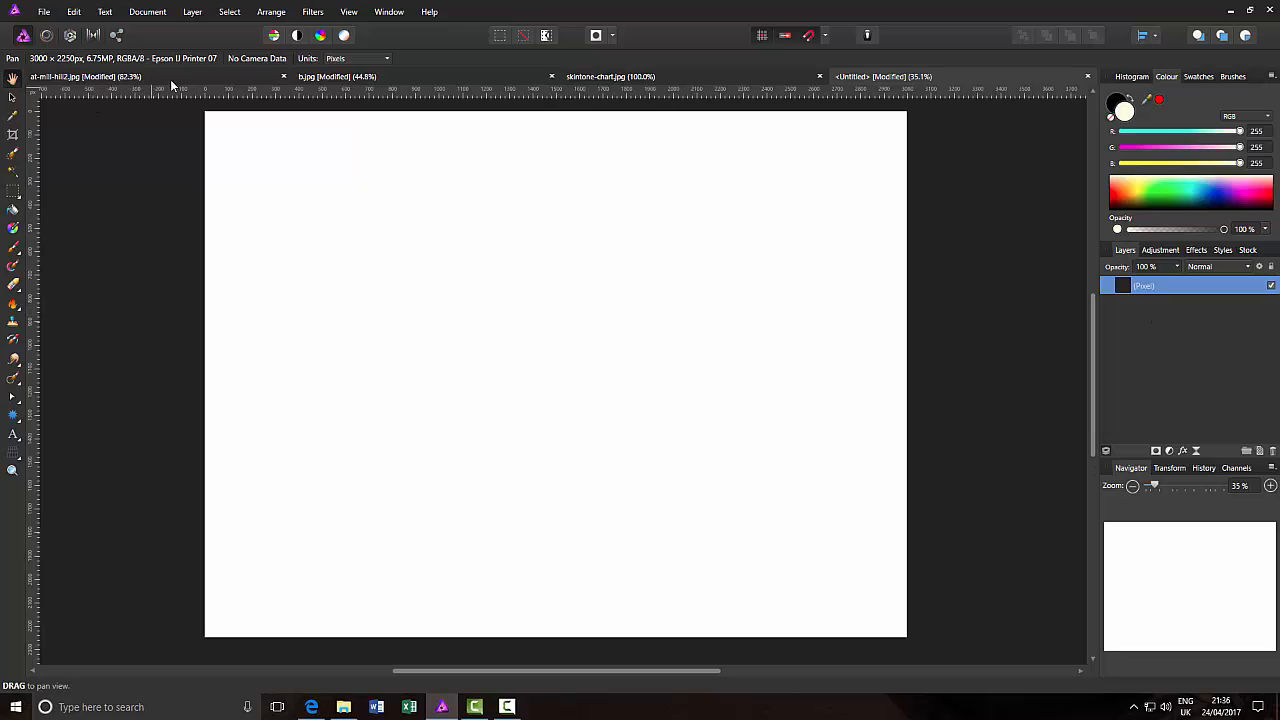
pyautogui.click(13, 248)
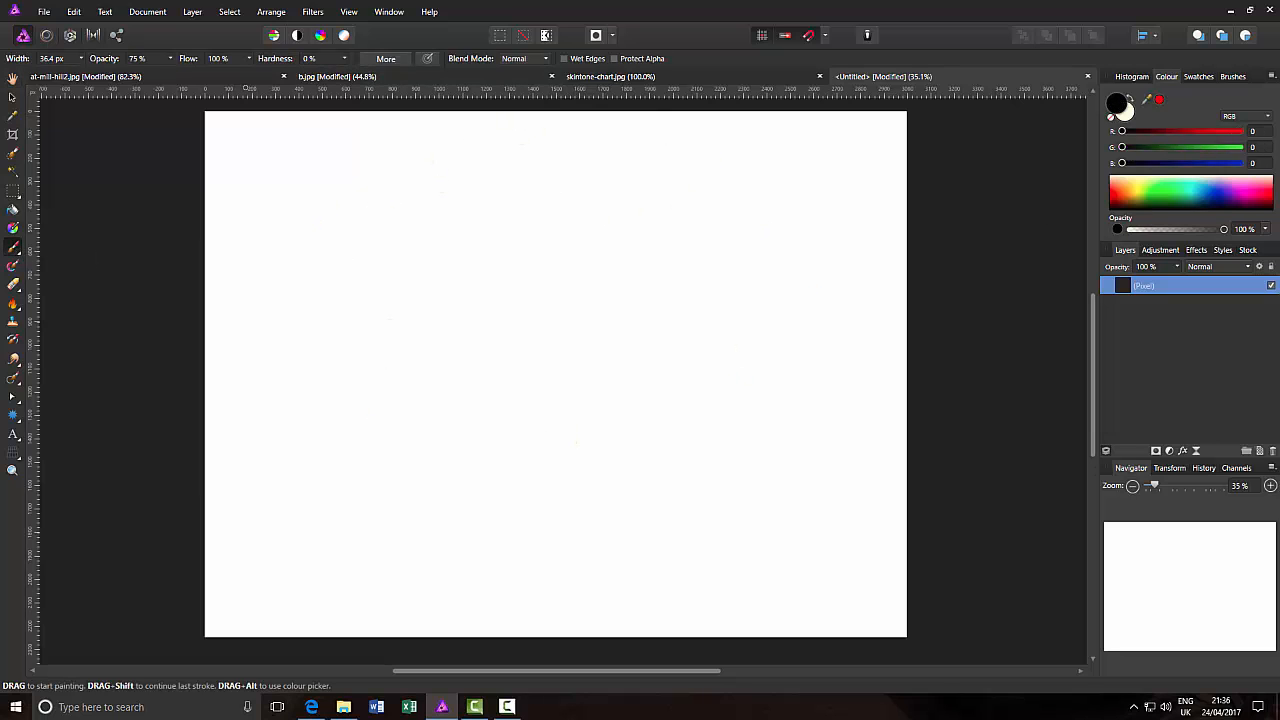
# Set the painted layer in at-mill-hill2.jpg to Normal, sample the suit's blue with the colour picker, and switch to the untitled document.
pyautogui.click(240, 80)
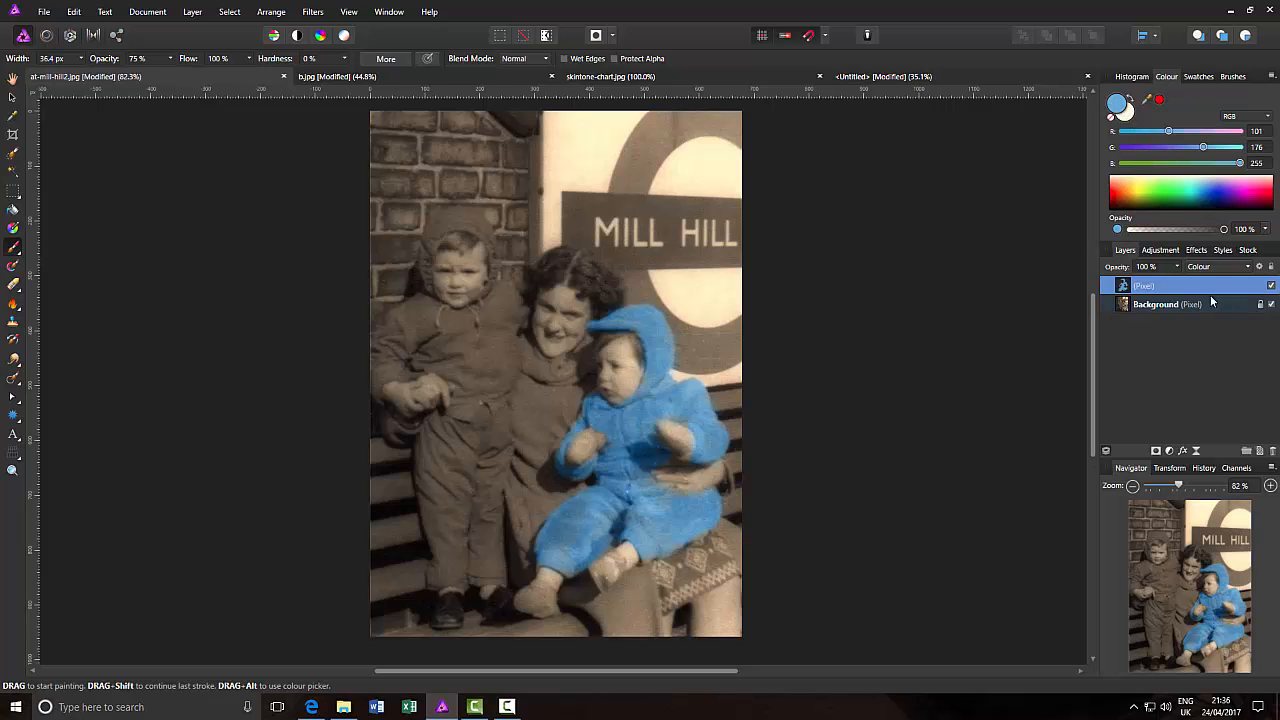
pyautogui.click(1247, 267)
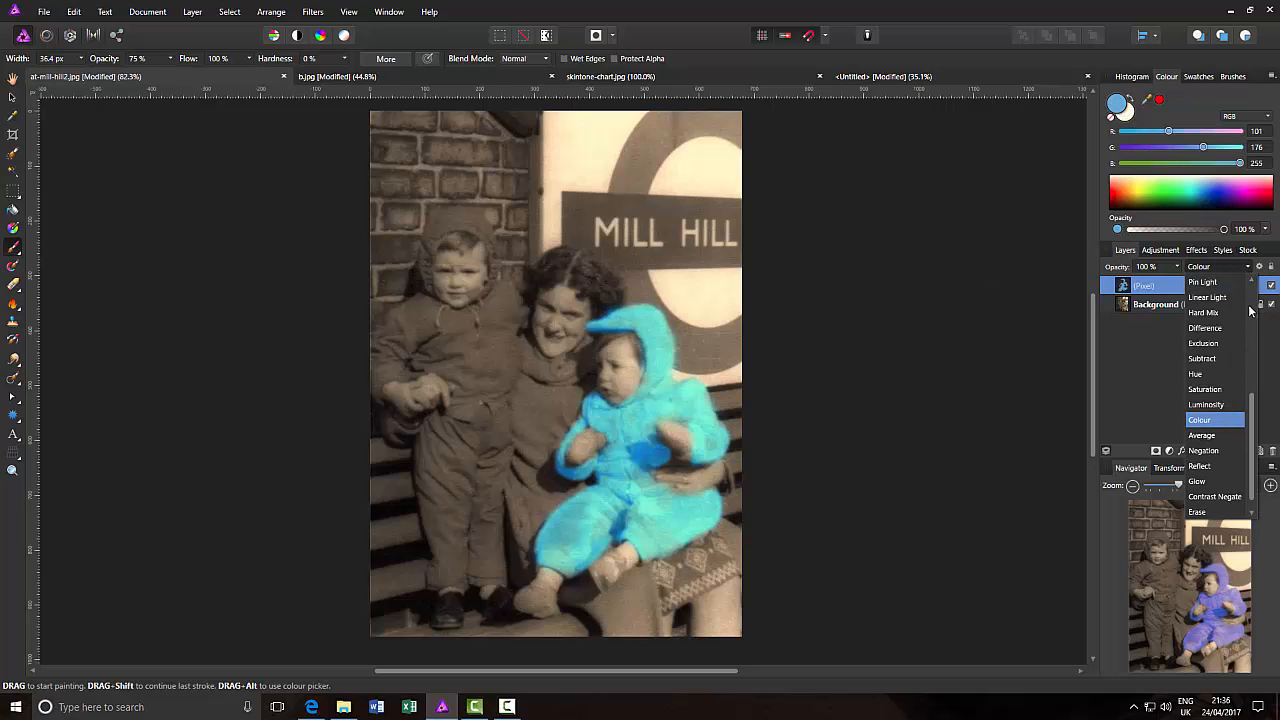
pyautogui.click(1213, 284)
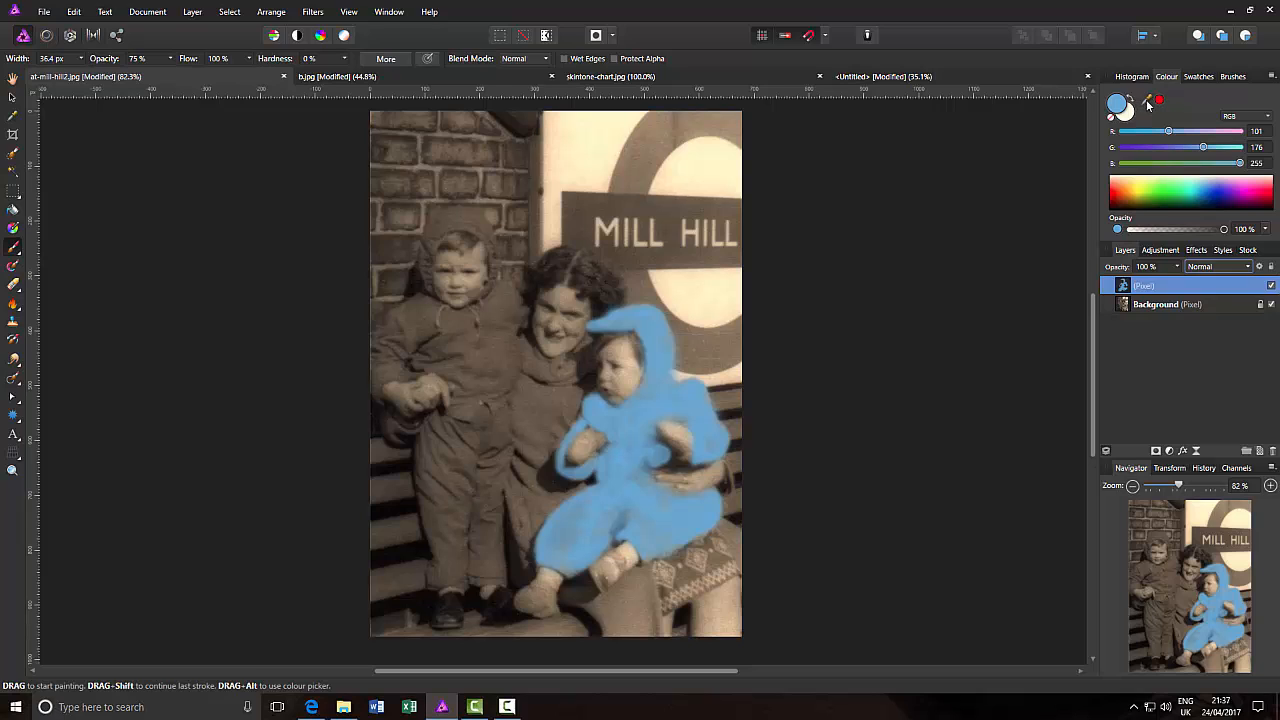
pyautogui.moveTo(1148, 104)
pyautogui.mouseDown()
pyautogui.moveTo(996, 182)
pyautogui.moveTo(854, 229)
pyautogui.moveTo(692, 345)
pyautogui.moveTo(659, 402)
pyautogui.moveTo(673, 390)
pyautogui.moveTo(652, 396)
pyautogui.moveTo(665, 390)
pyautogui.mouseUp()
pyautogui.click(944, 79)
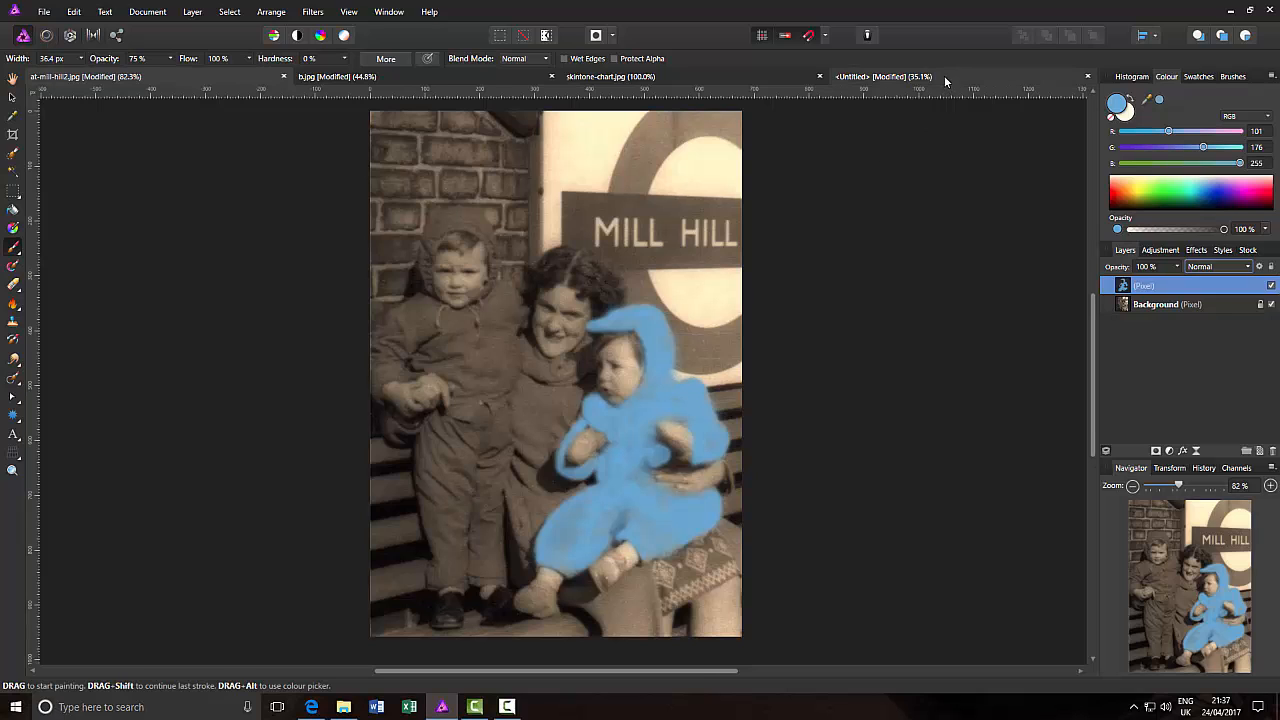
# Paint a solid blue swatch in the blank document's upper-left corner using the sampled suit colour, 100% brush opacity and a brush about 296 px wide.
pyautogui.click(1159, 102)
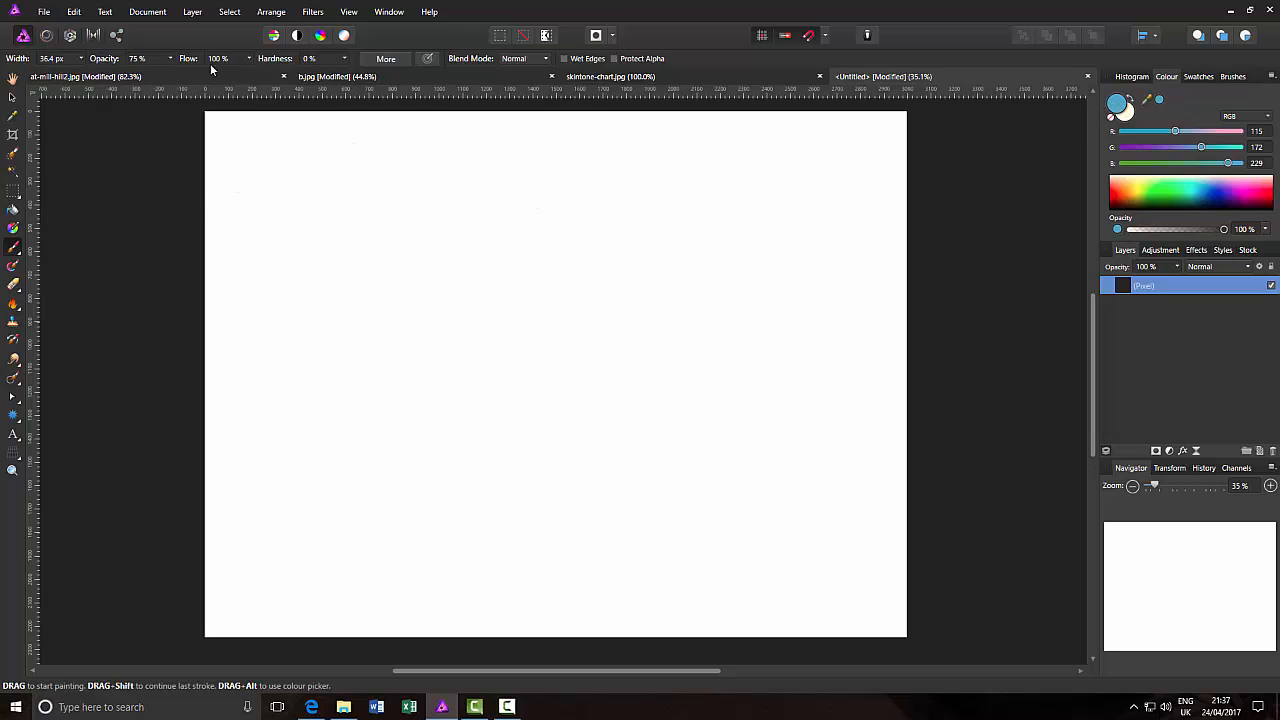
pyautogui.click(171, 59)
pyautogui.moveTo(172, 71); pyautogui.dragTo(198, 71)
pyautogui.moveTo(239, 163); pyautogui.dragTo(250, 178)
pyautogui.press(']')
pyautogui.moveTo(251, 190)
pyautogui.mouseDown()
pyautogui.moveTo(205, 142)
pyautogui.moveTo(229, 140)
pyautogui.moveTo(271, 182)
pyautogui.moveTo(239, 171)
pyautogui.moveTo(264, 171)
pyautogui.moveTo(226, 195)
pyautogui.moveTo(256, 194)
pyautogui.moveTo(247, 180)
pyautogui.moveTo(243, 201)
pyautogui.moveTo(308, 210)
pyautogui.moveTo(280, 218)
pyautogui.moveTo(294, 197)
pyautogui.moveTo(276, 205)
pyautogui.moveTo(298, 210)
pyautogui.moveTo(275, 220)
pyautogui.moveTo(320, 217)
pyautogui.moveTo(255, 189)
pyautogui.moveTo(274, 157)
pyautogui.moveTo(242, 191)
pyautogui.moveTo(270, 209)
pyautogui.moveTo(263, 185)
pyautogui.moveTo(314, 180)
pyautogui.mouseUp()
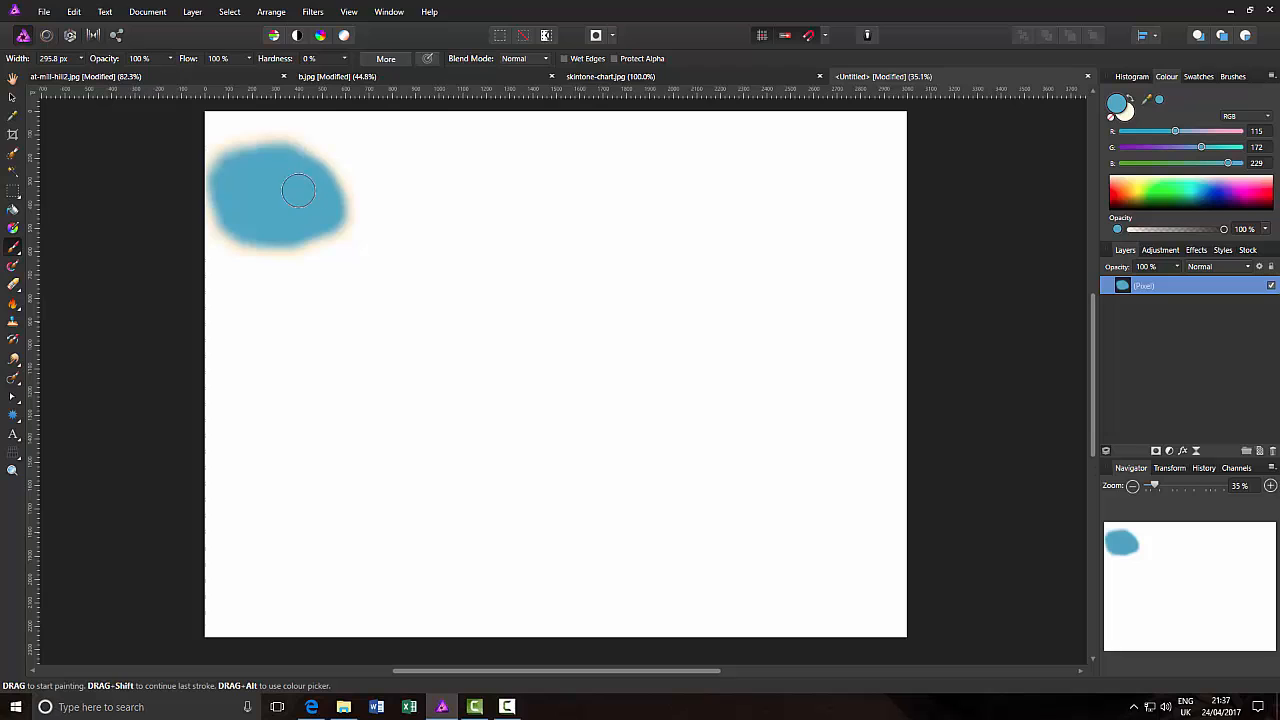
pyautogui.click(301, 264)
# Add an art text label beside the blue swatch, made of the child's first name followed by "suit".
pyautogui.click(13, 435)
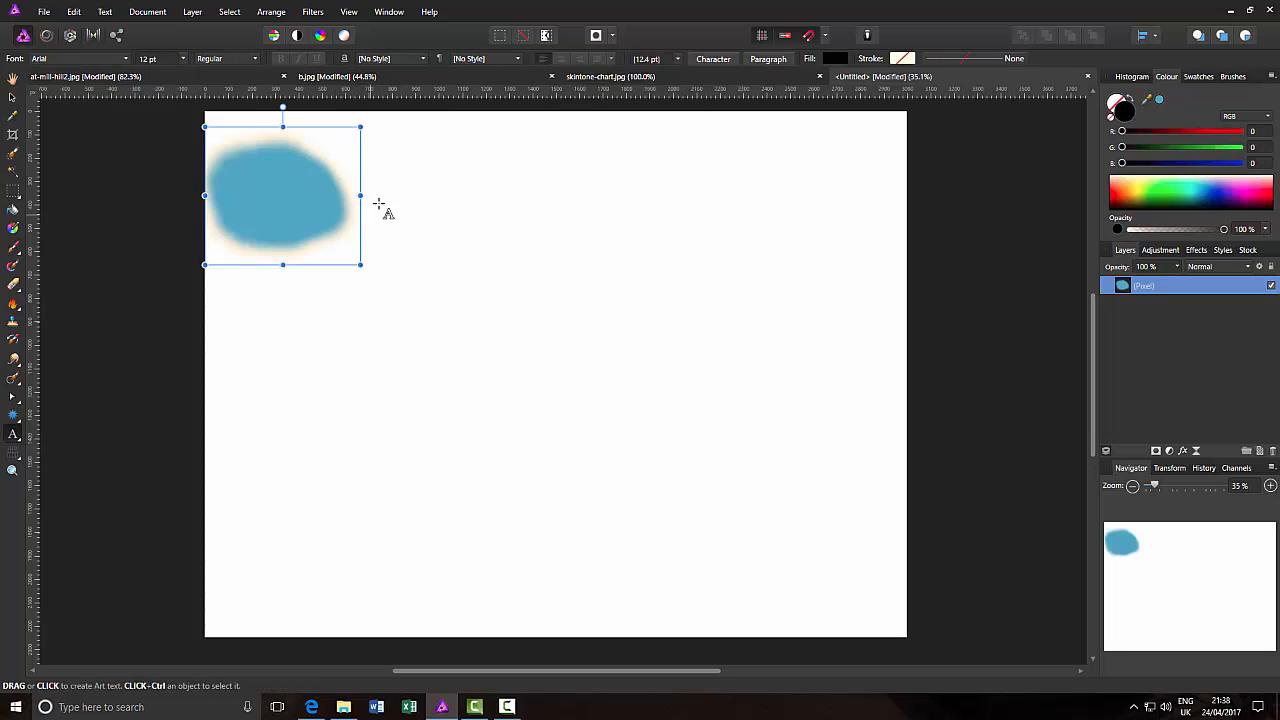
pyautogui.moveTo(371, 180); pyautogui.dragTo(403, 230)
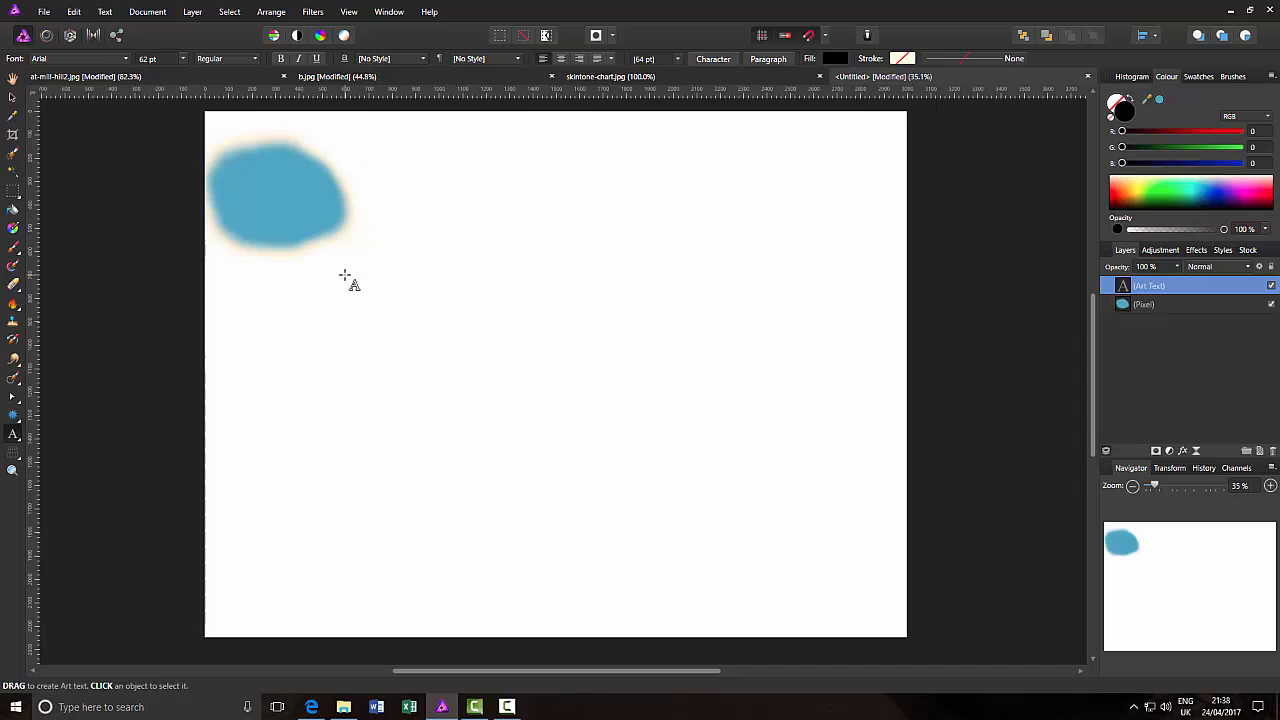
pyautogui.write('carl')
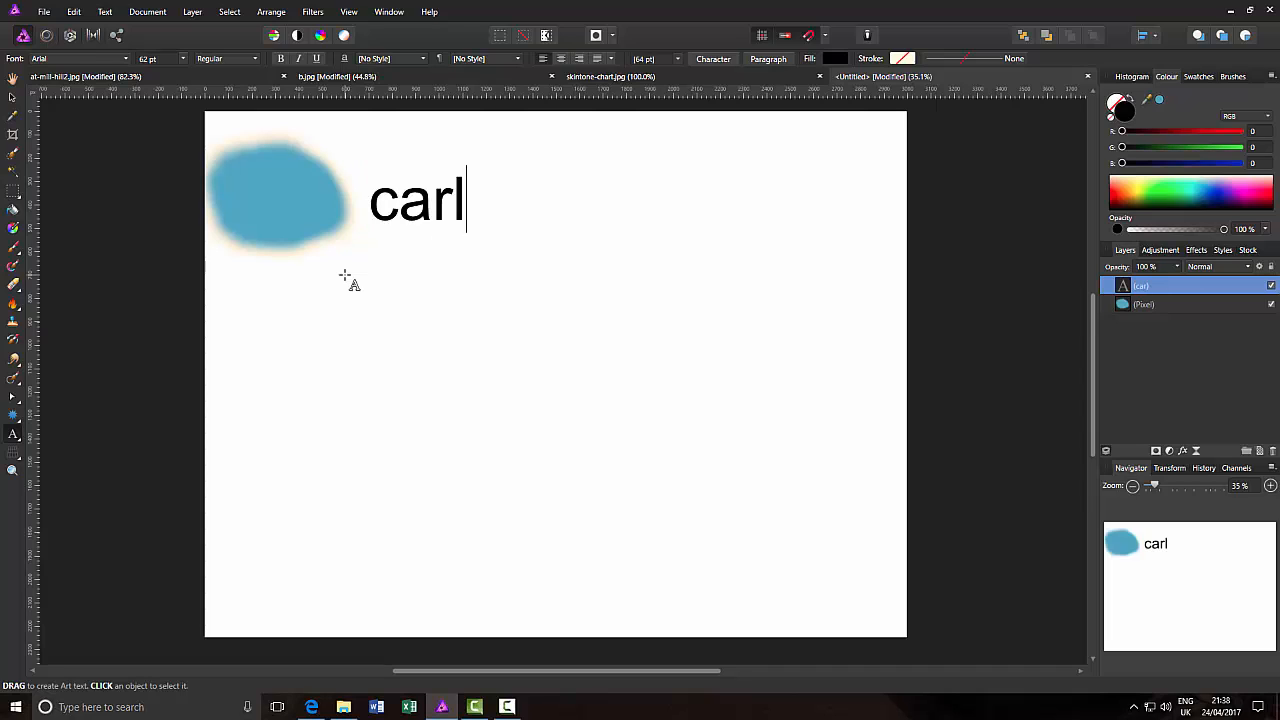
pyautogui.write(' suit')
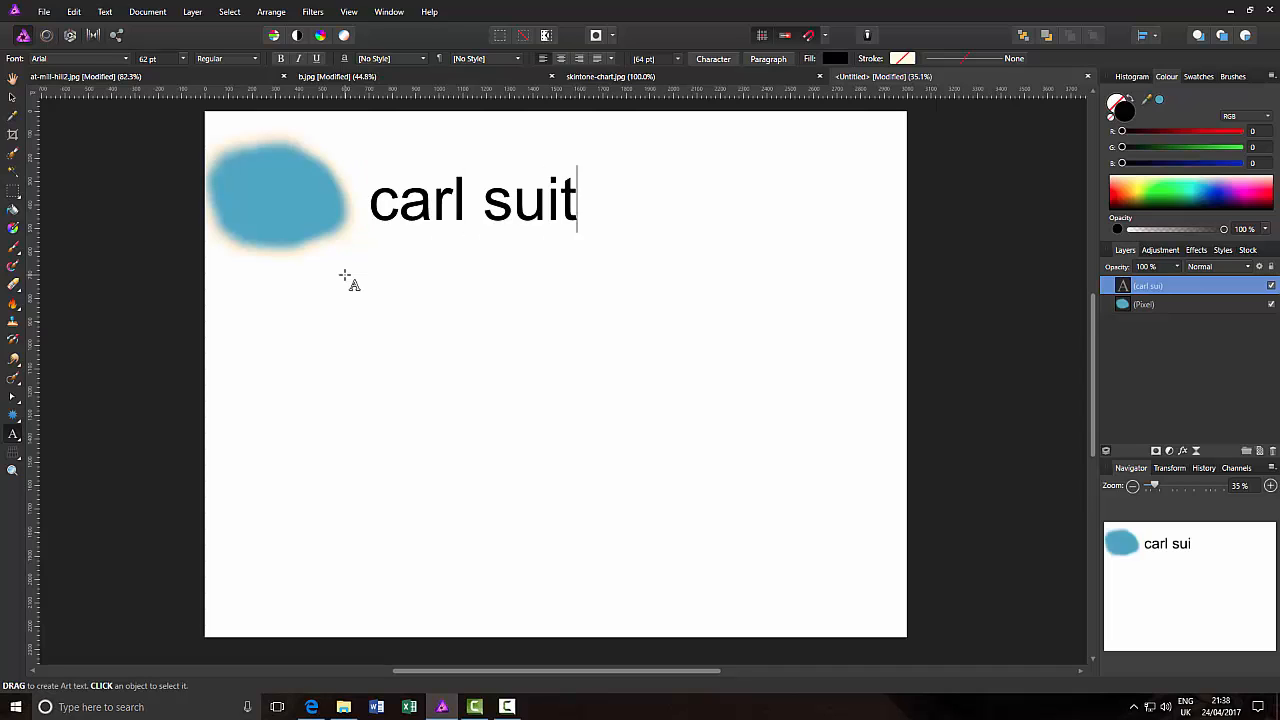
pyautogui.press('Escape')
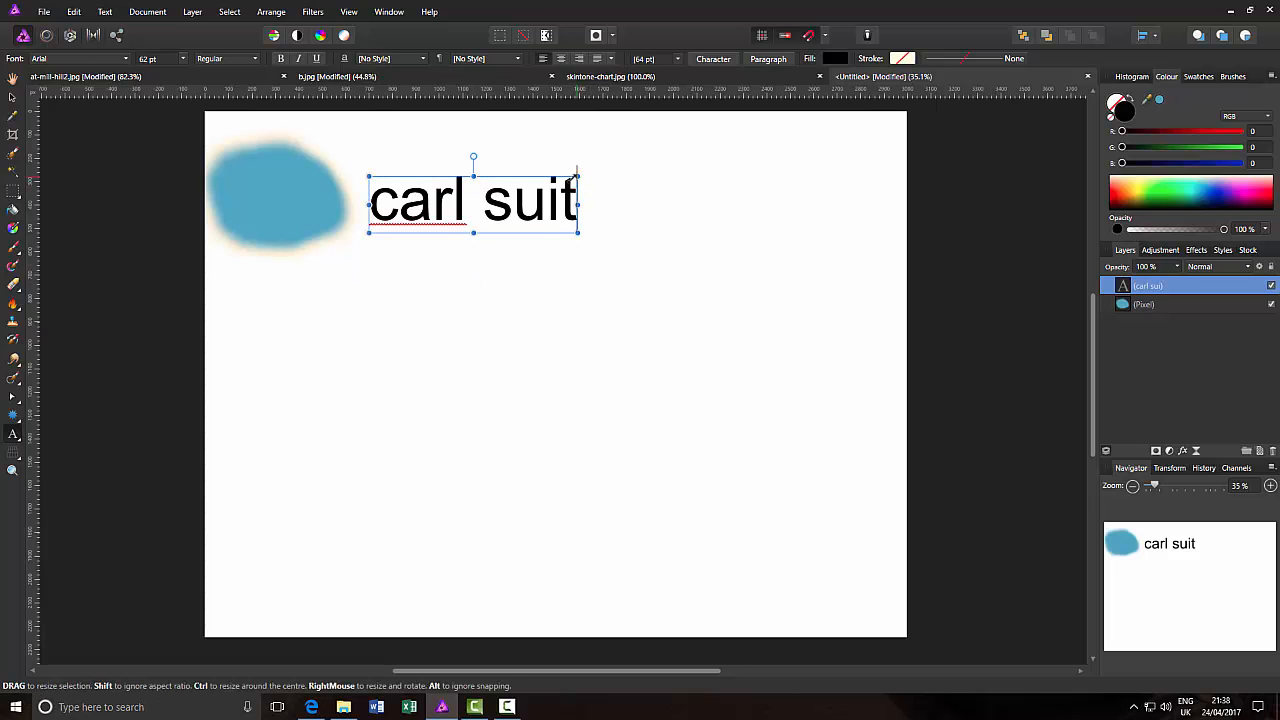
# Shrink the text label to about 34.6 pt, move it onto the lower part of the blue swatch and deselect it.
pyautogui.moveTo(577, 176); pyautogui.dragTo(488, 201)
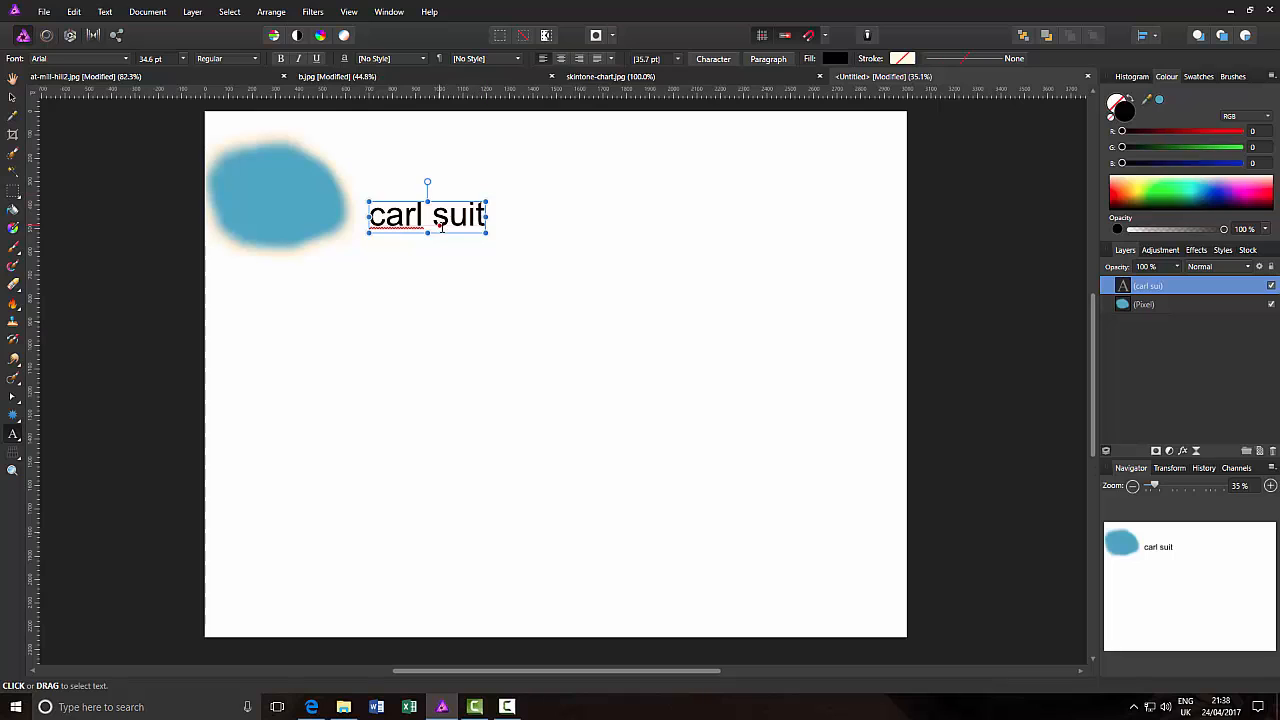
pyautogui.press('v')
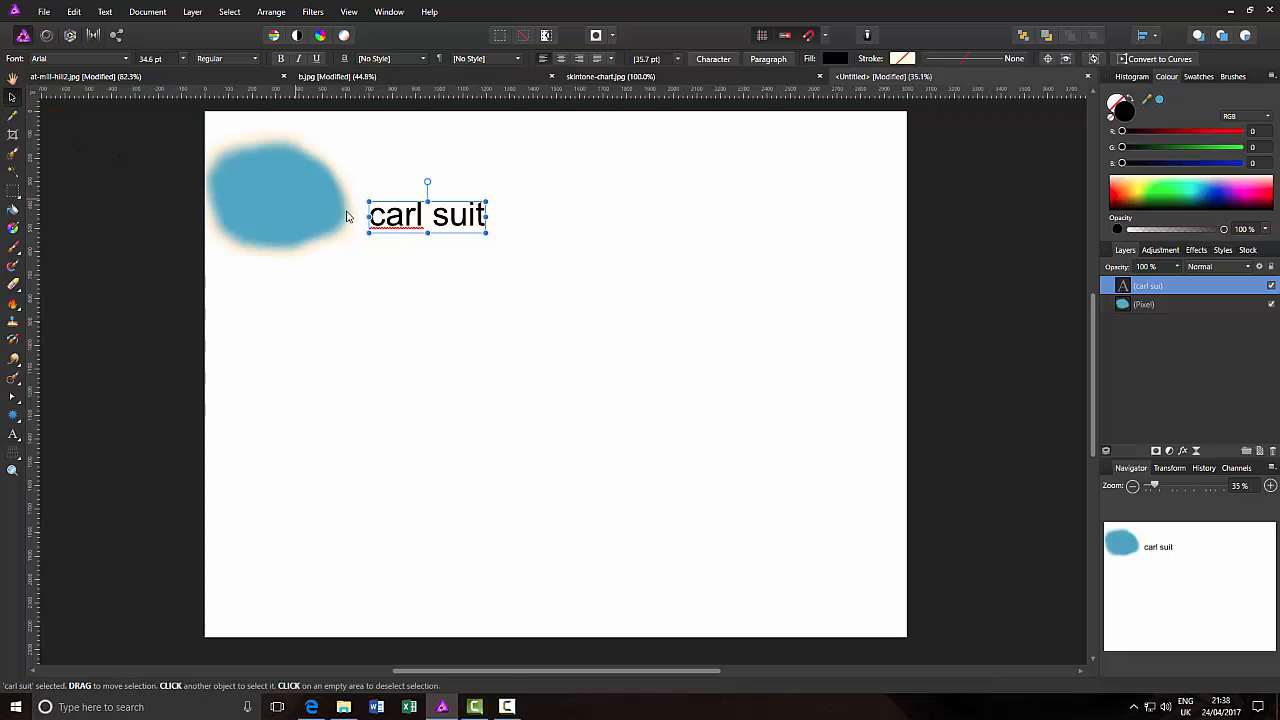
pyautogui.moveTo(443, 230); pyautogui.dragTo(298, 230)
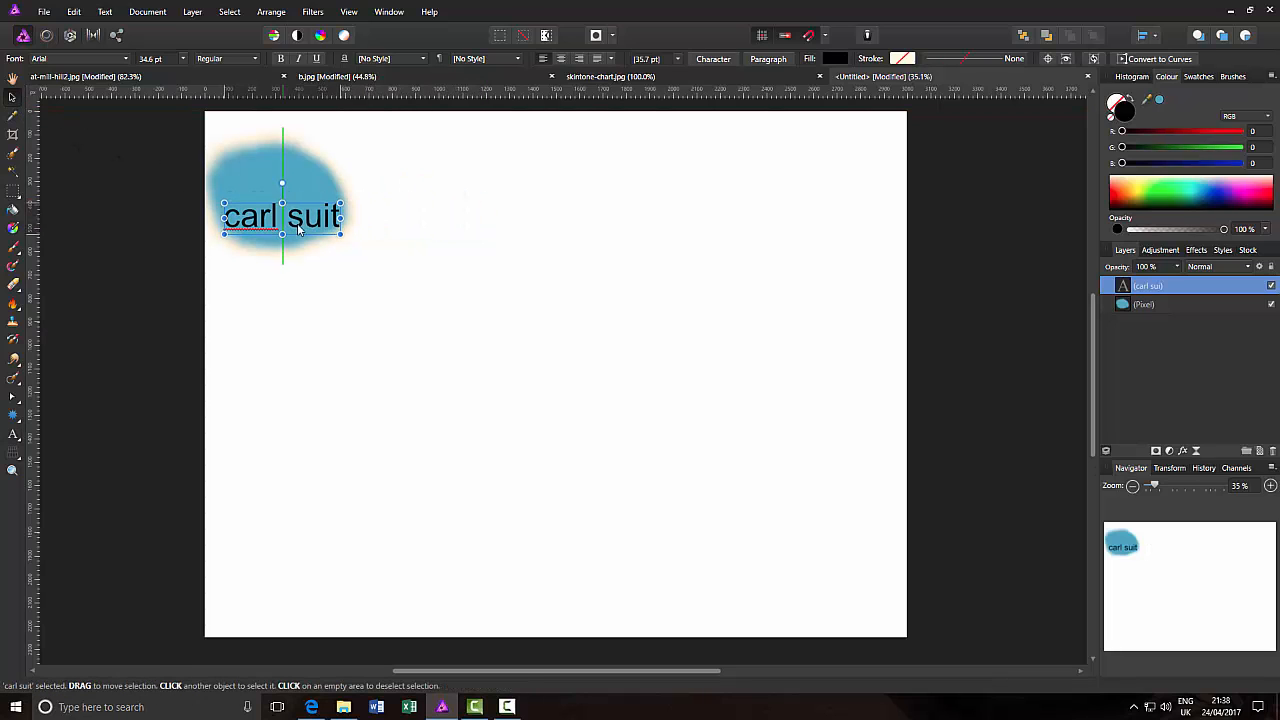
pyautogui.click(1012, 293)
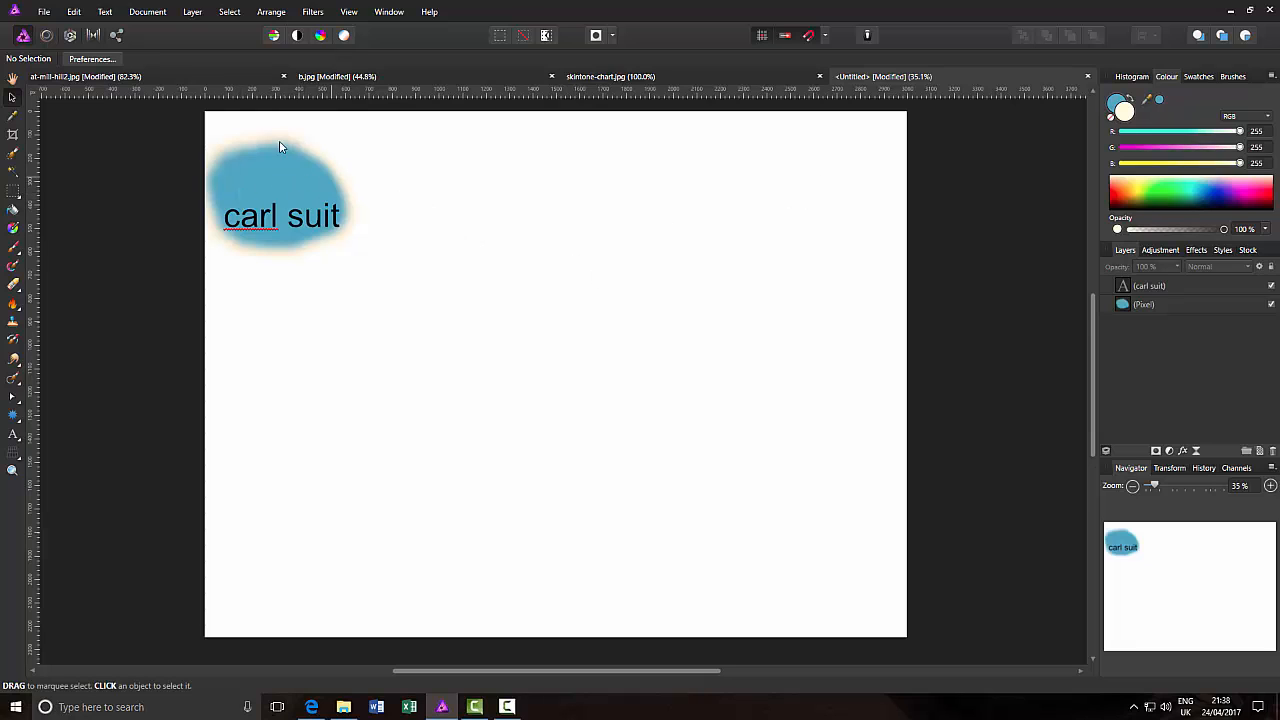
# Return to at-mill-hill2.jpg and set the blue painted layer's blend mode to Colour.
pyautogui.click(211, 79)
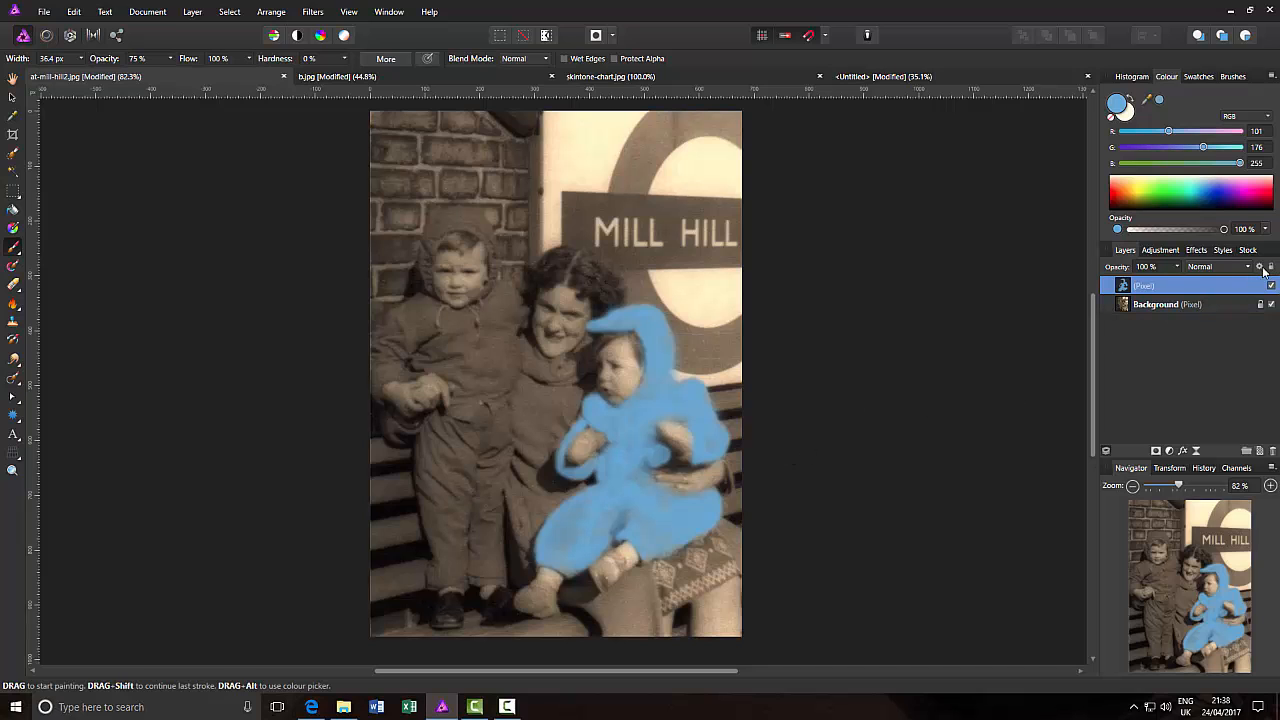
pyautogui.click(1249, 267)
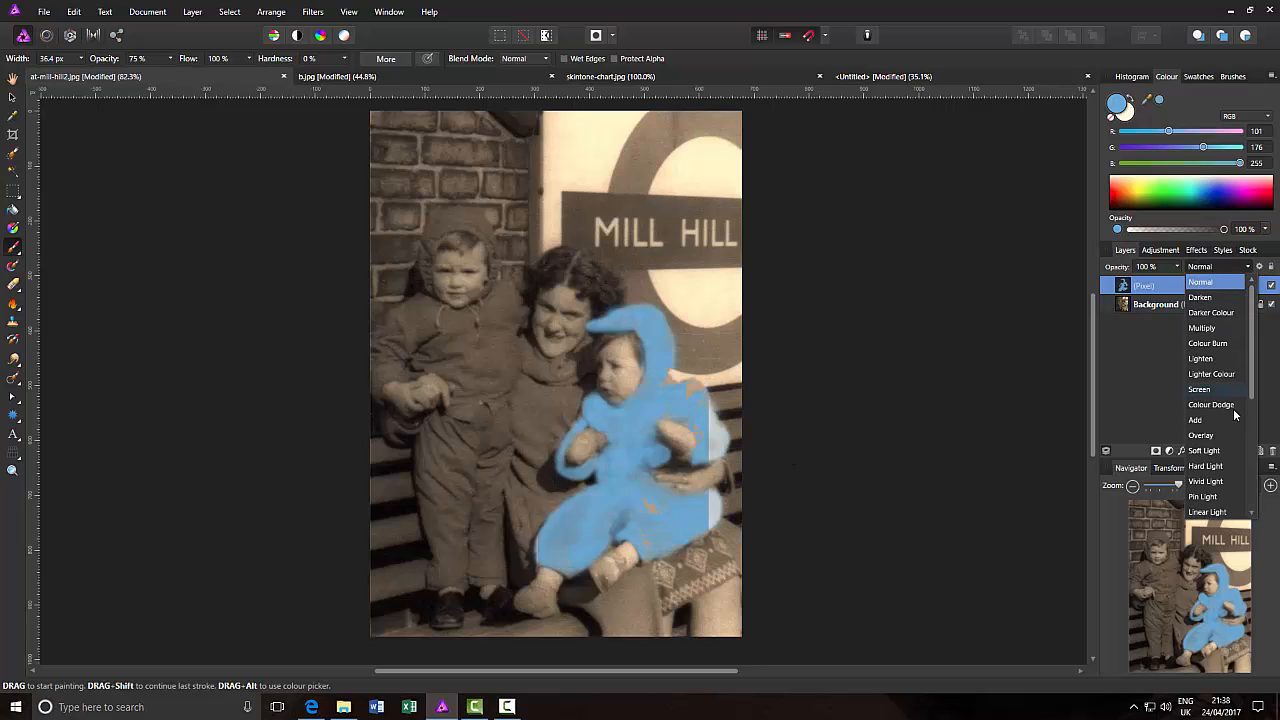
pyautogui.scroll(-5, 1224, 440)
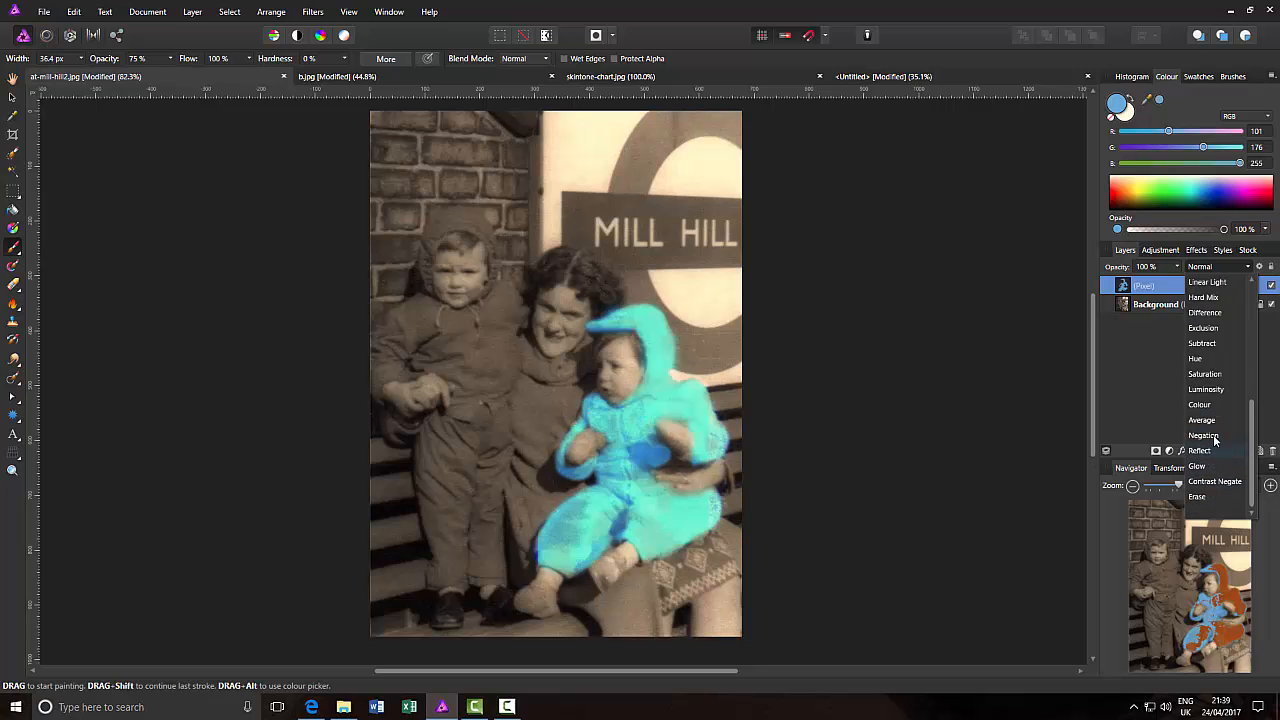
pyautogui.click(1210, 406)
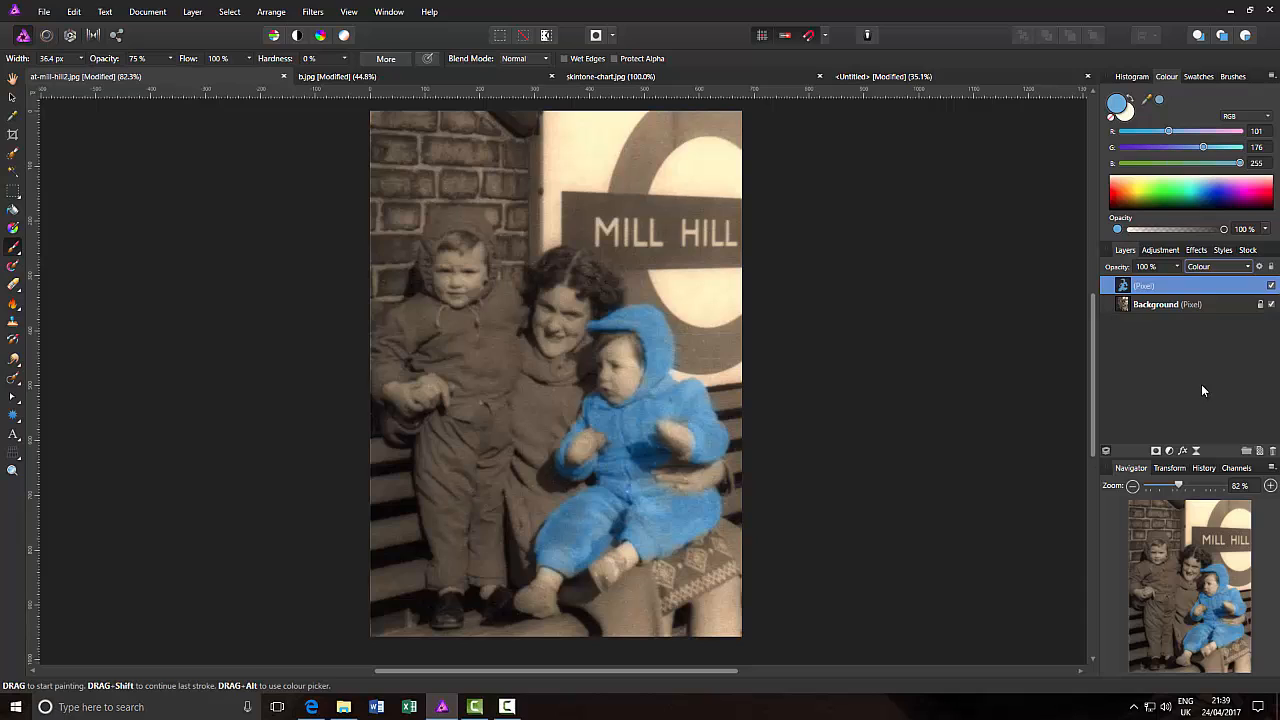
# Add a Recolour adjustment above the painted layer with hue 19.6° and saturation 100%.
pyautogui.click(1161, 250)
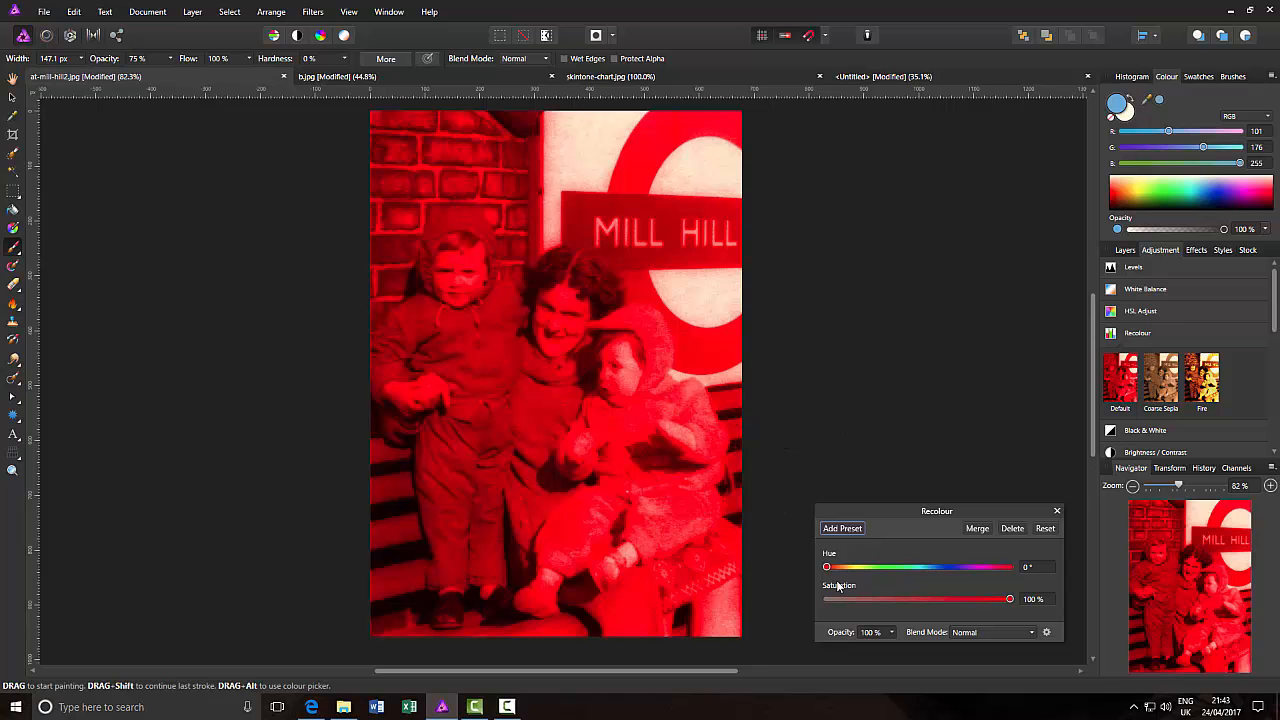
pyautogui.moveTo(828, 569); pyautogui.dragTo(838, 567)
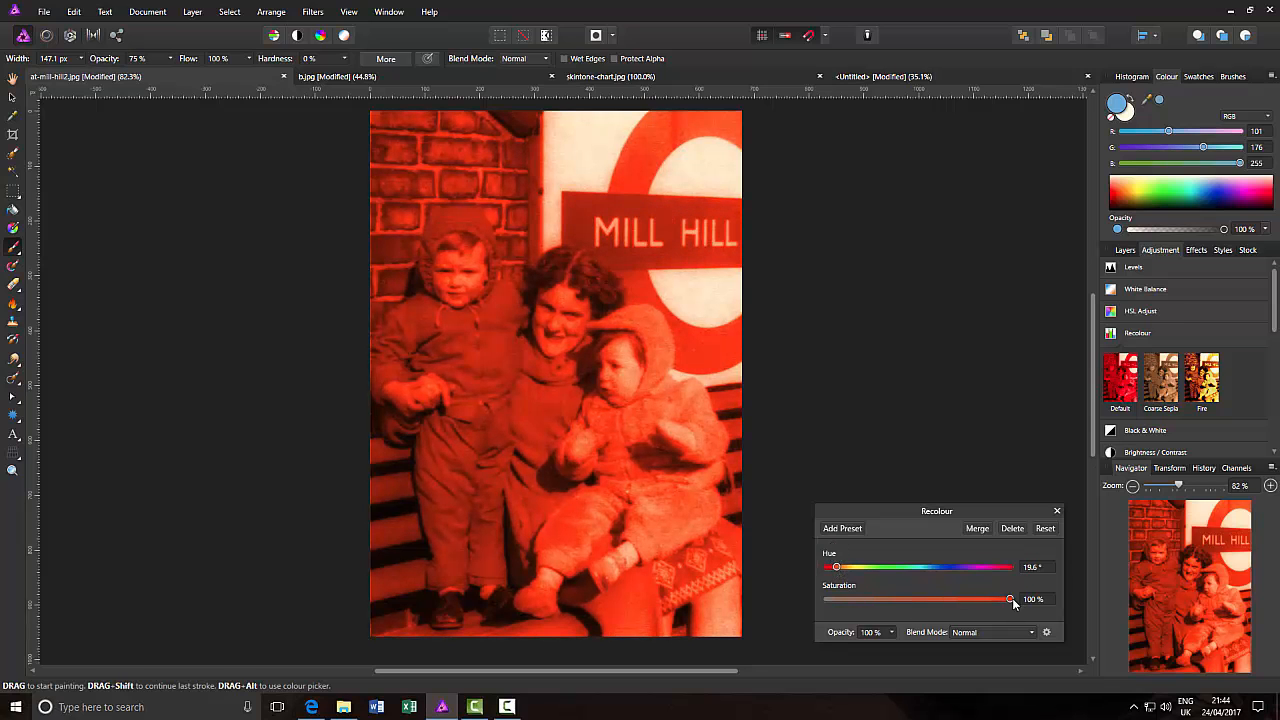
pyautogui.moveTo(1010, 600)
pyautogui.mouseDown()
pyautogui.moveTo(988, 601)
pyautogui.moveTo(1003, 602)
pyautogui.mouseUp()
pyautogui.click(1126, 252)
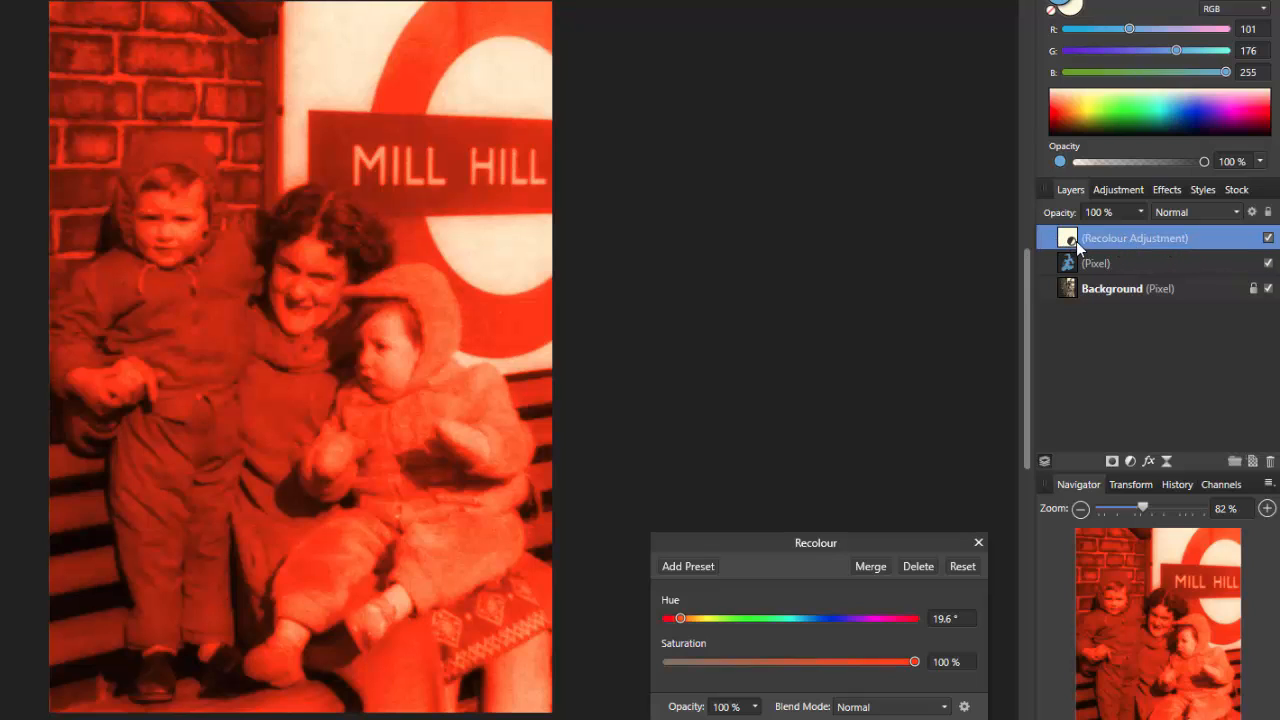
pyautogui.click(978, 543)
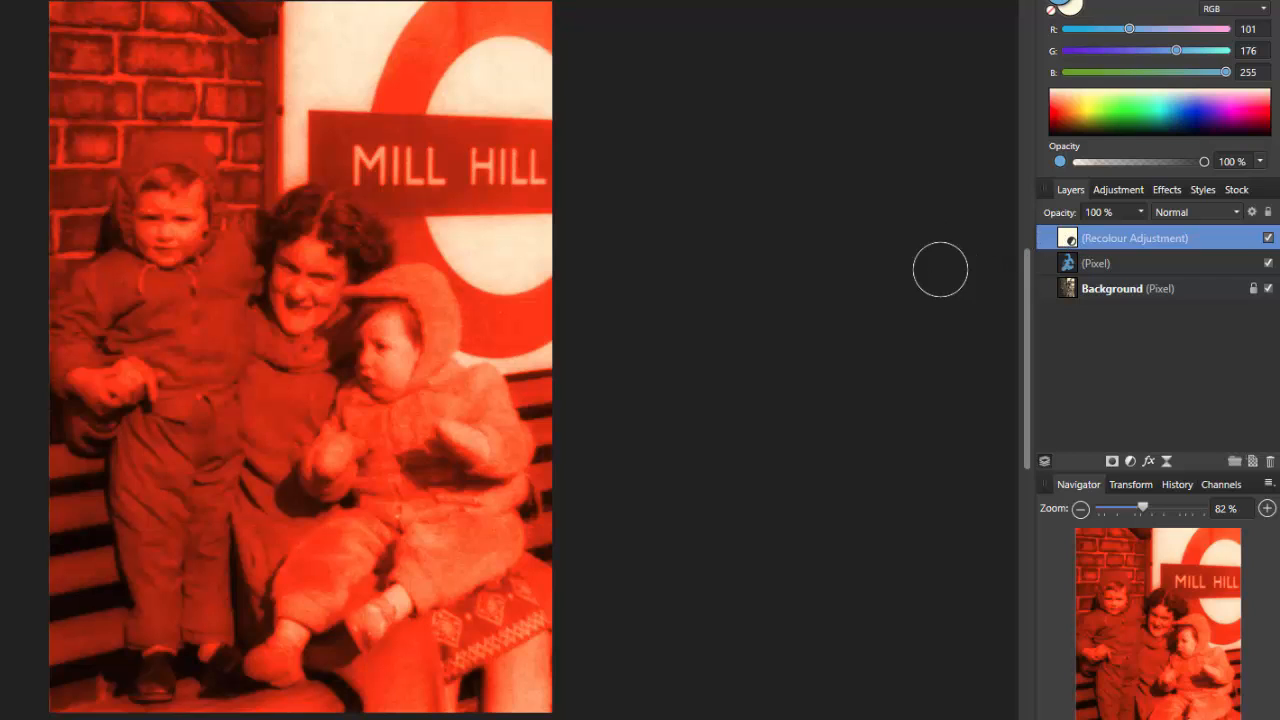
# Invert the Recolour adjustment's mask and paint in white over the standing child's hood, jacket and trousers, reducing the brush for the edges.
pyautogui.hotkey('ctrl', 'i')
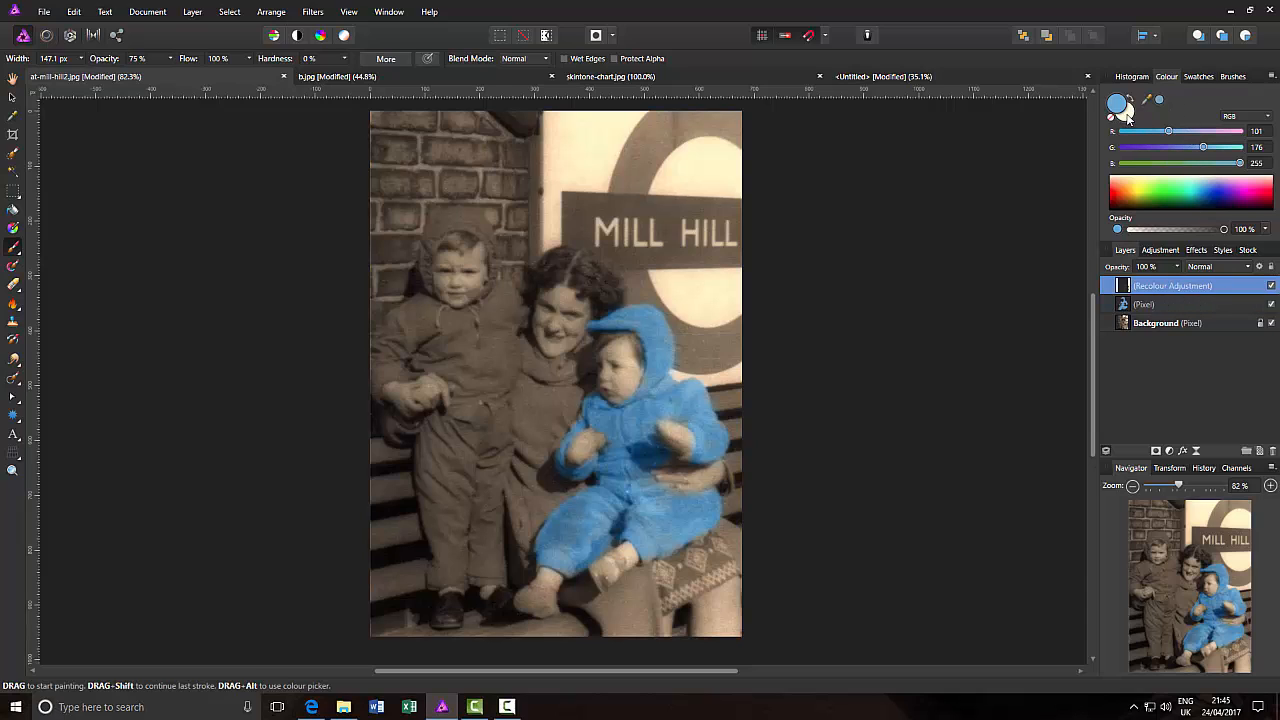
pyautogui.click(1126, 113)
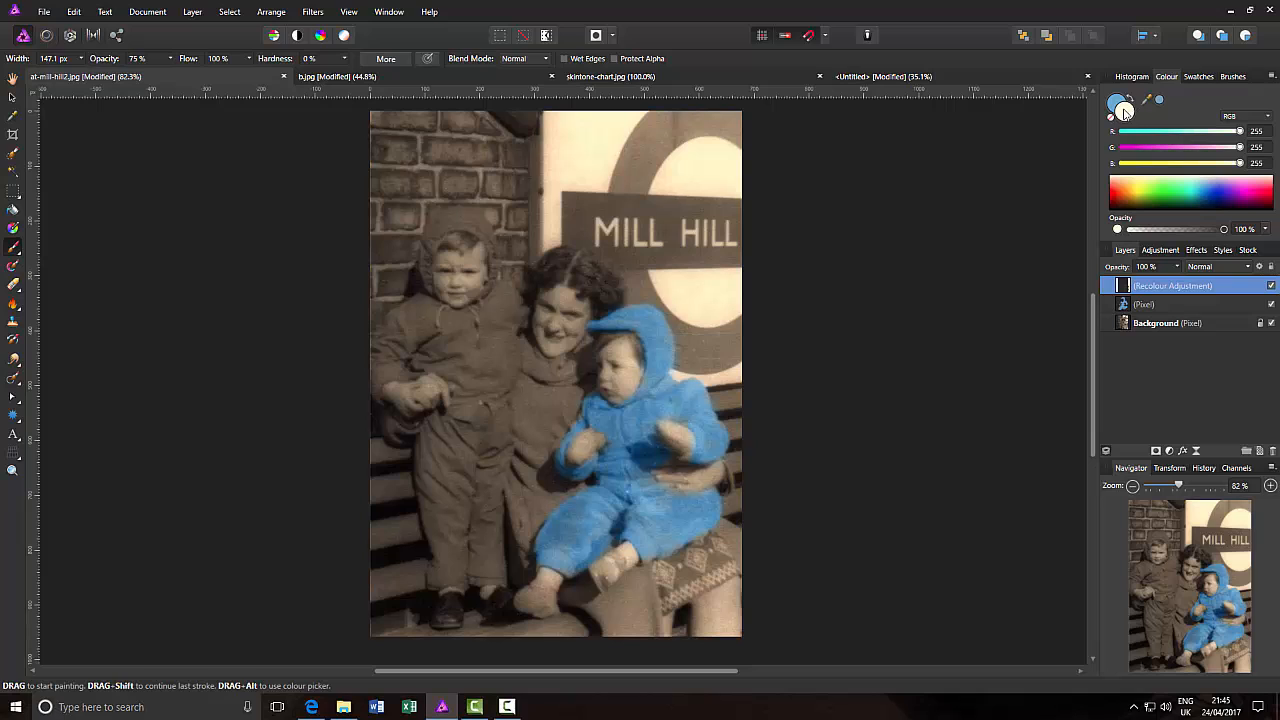
pyautogui.moveTo(509, 352)
pyautogui.mouseDown()
pyautogui.moveTo(453, 381)
pyautogui.moveTo(484, 357)
pyautogui.moveTo(476, 345)
pyautogui.moveTo(472, 476)
pyautogui.moveTo(436, 463)
pyautogui.moveTo(445, 574)
pyautogui.moveTo(480, 565)
pyautogui.moveTo(480, 552)
pyautogui.moveTo(489, 565)
pyautogui.moveTo(475, 478)
pyautogui.moveTo(502, 316)
pyautogui.moveTo(453, 344)
pyautogui.moveTo(422, 316)
pyautogui.moveTo(406, 342)
pyautogui.moveTo(446, 347)
pyautogui.moveTo(412, 352)
pyautogui.moveTo(452, 348)
pyautogui.moveTo(410, 355)
pyautogui.moveTo(463, 367)
pyautogui.moveTo(395, 345)
pyautogui.moveTo(387, 373)
pyautogui.moveTo(409, 349)
pyautogui.moveTo(386, 366)
pyautogui.moveTo(428, 320)
pyautogui.moveTo(470, 328)
pyautogui.moveTo(505, 306)
pyautogui.moveTo(510, 322)
pyautogui.moveTo(496, 322)
pyautogui.moveTo(488, 240)
pyautogui.moveTo(432, 230)
pyautogui.moveTo(426, 266)
pyautogui.mouseUp()
pyautogui.press('[')
pyautogui.press('[')
pyautogui.press('[')
pyautogui.press('[')
pyautogui.press('[')
# Set the Recolour adjustment's blend mode to Soft Light and reset the brush colours to black and white.
pyautogui.click(1250, 268)
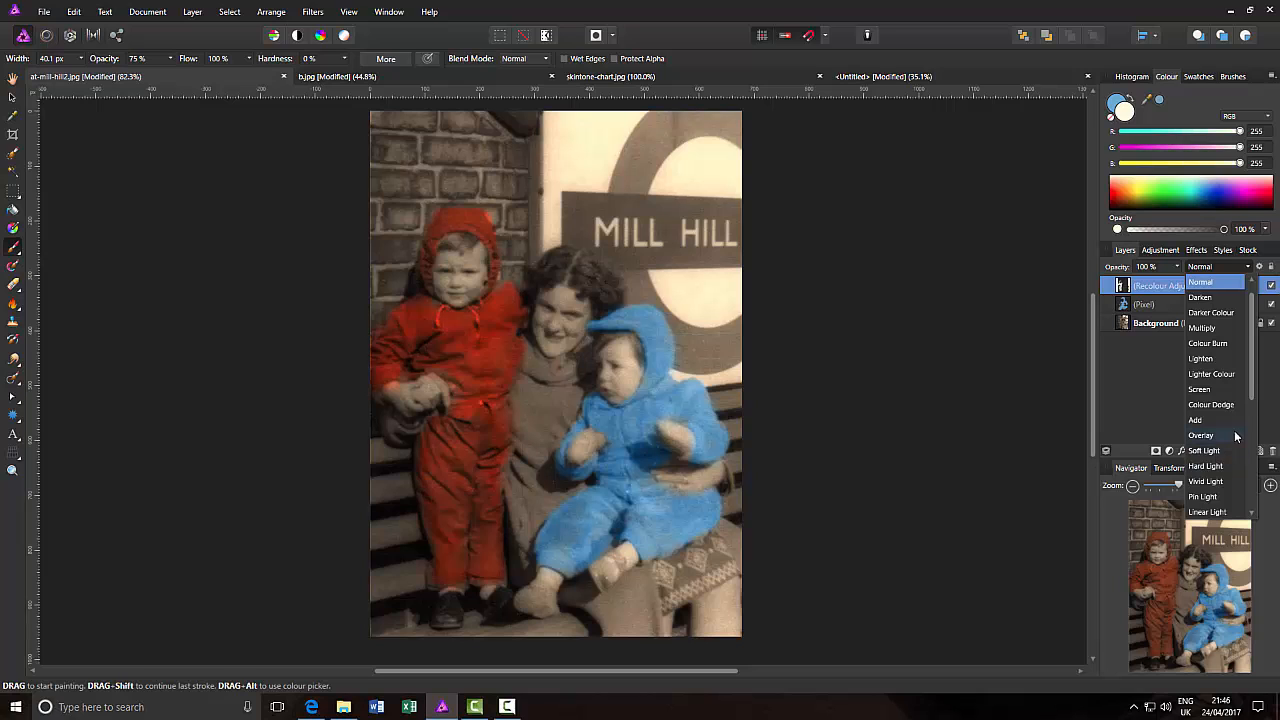
pyautogui.moveTo(1252, 397); pyautogui.dragTo(1258, 461)
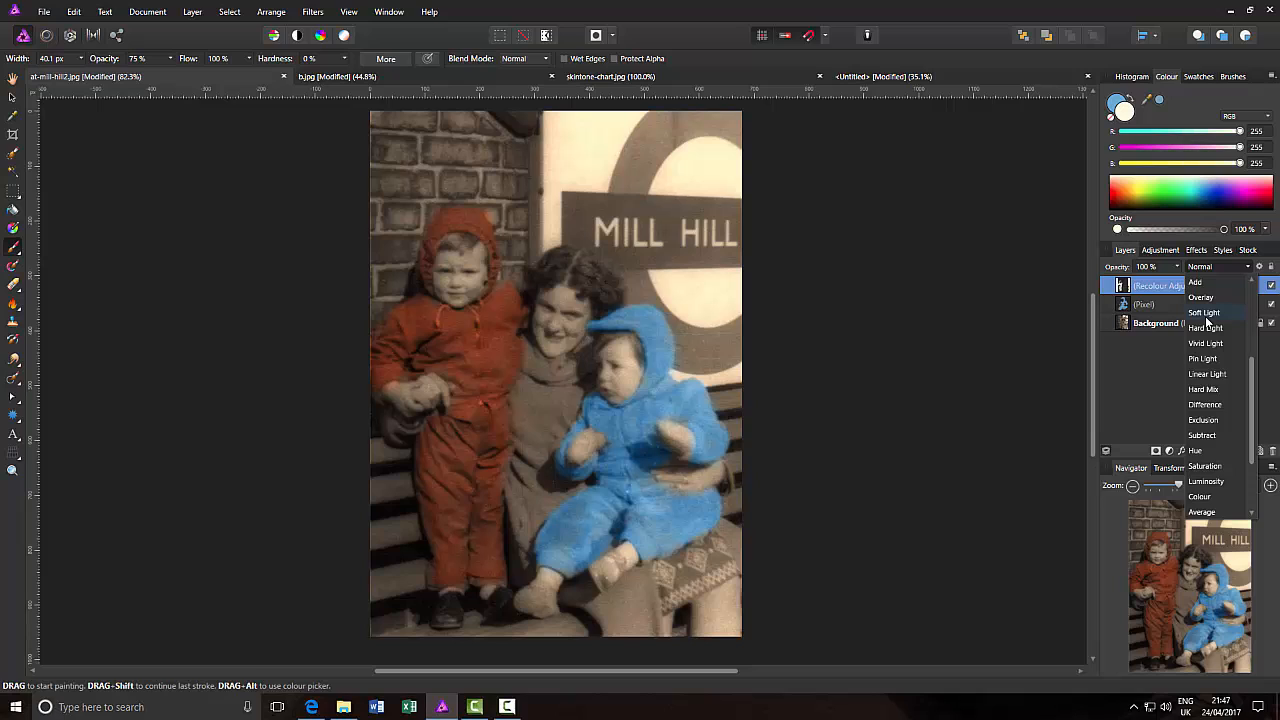
pyautogui.click(1206, 316)
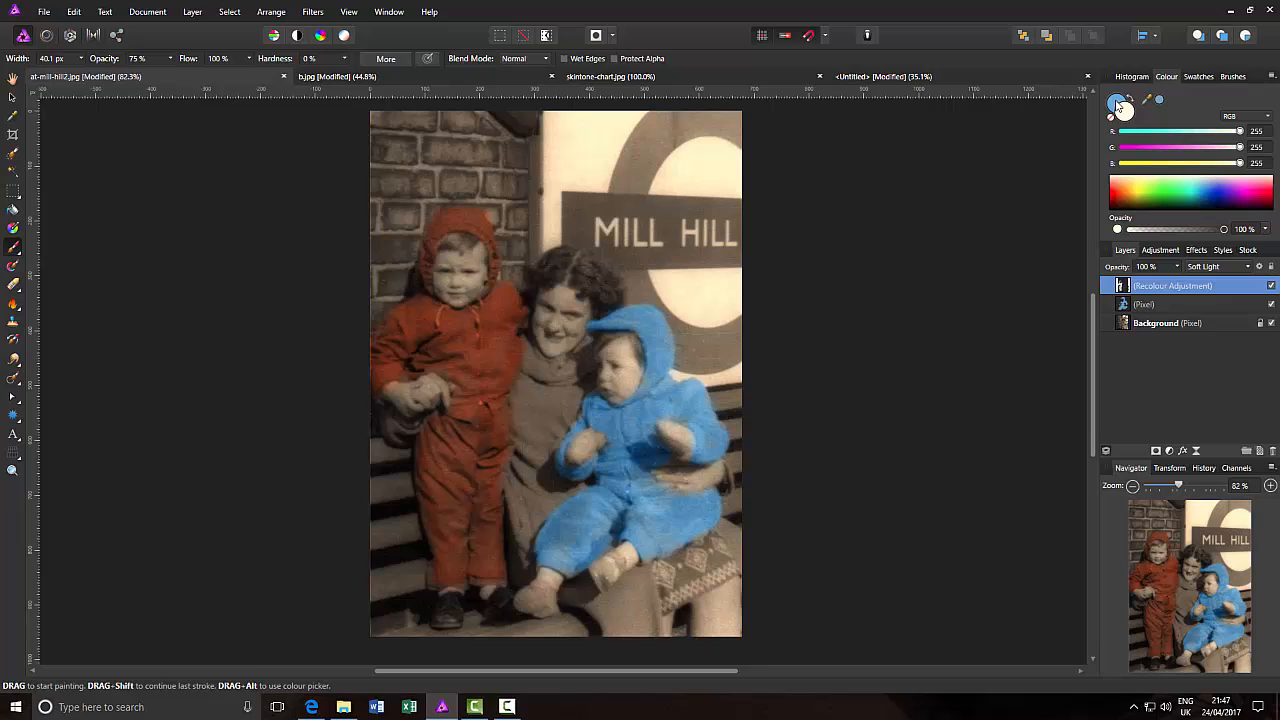
pyautogui.click(1114, 104)
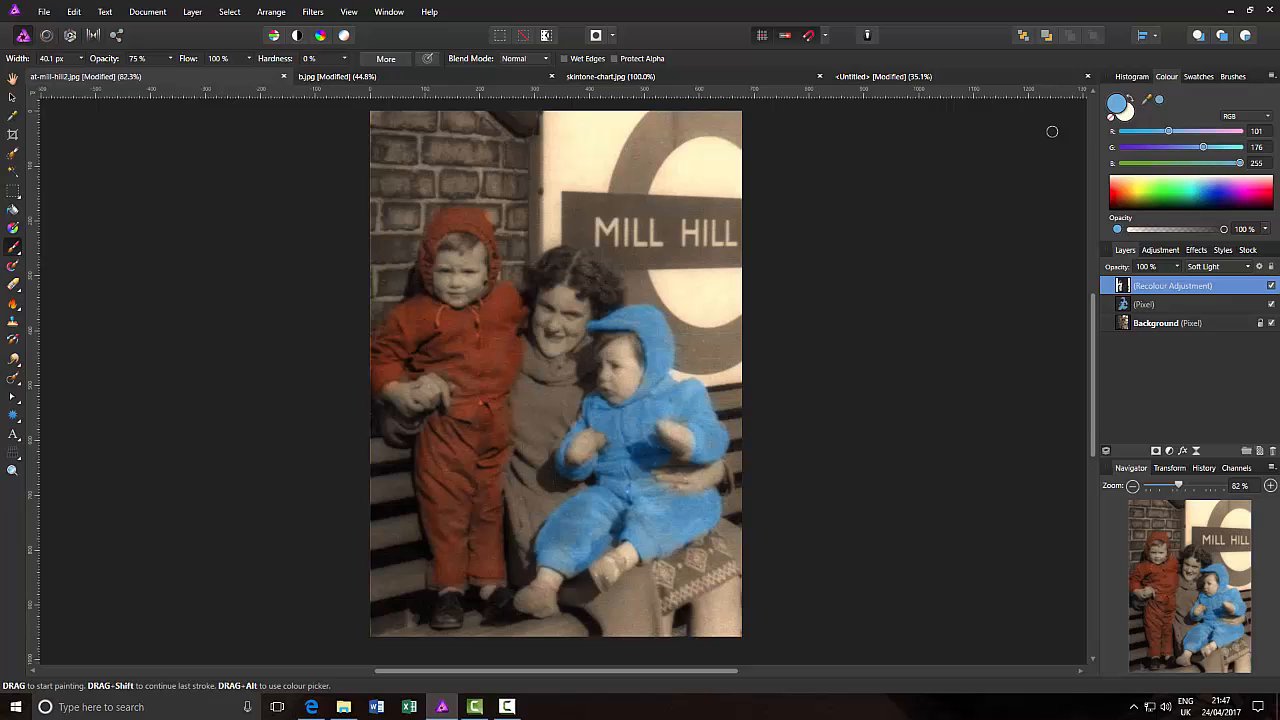
pyautogui.press('d')
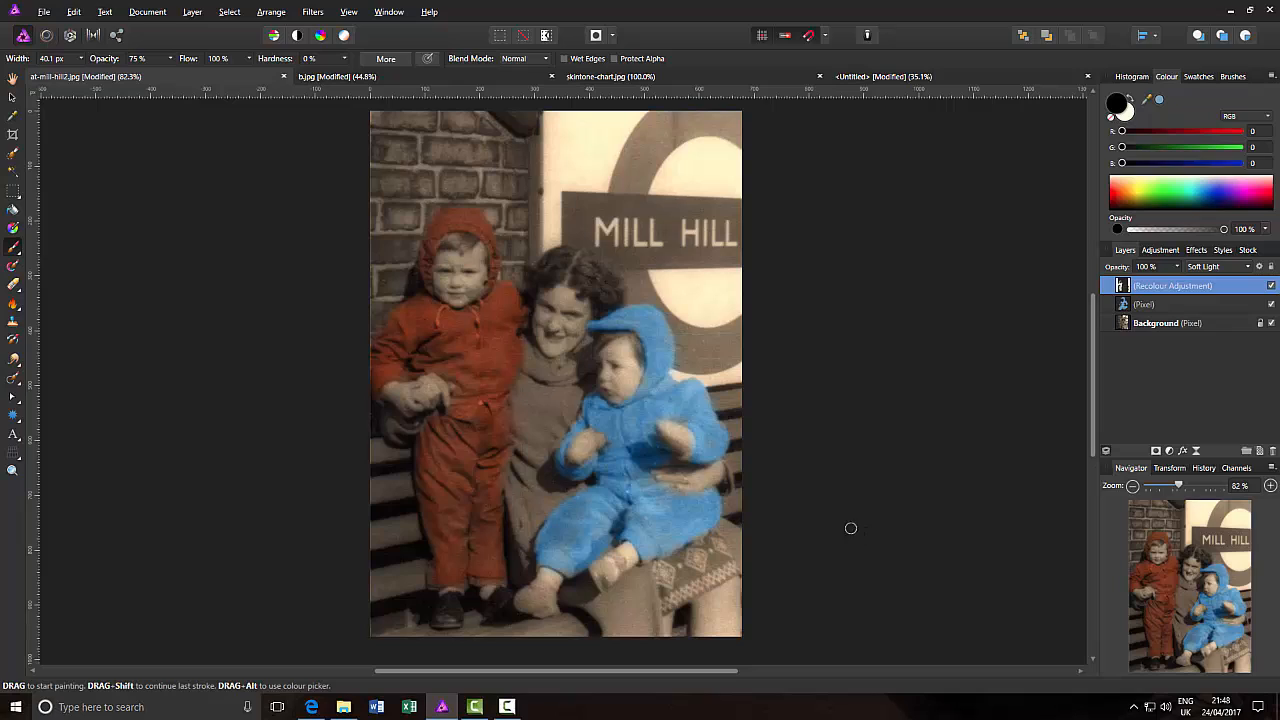
# Switch to the Edge browser and look through the Google image results for "skin tone chart".
pyautogui.click(313, 708)
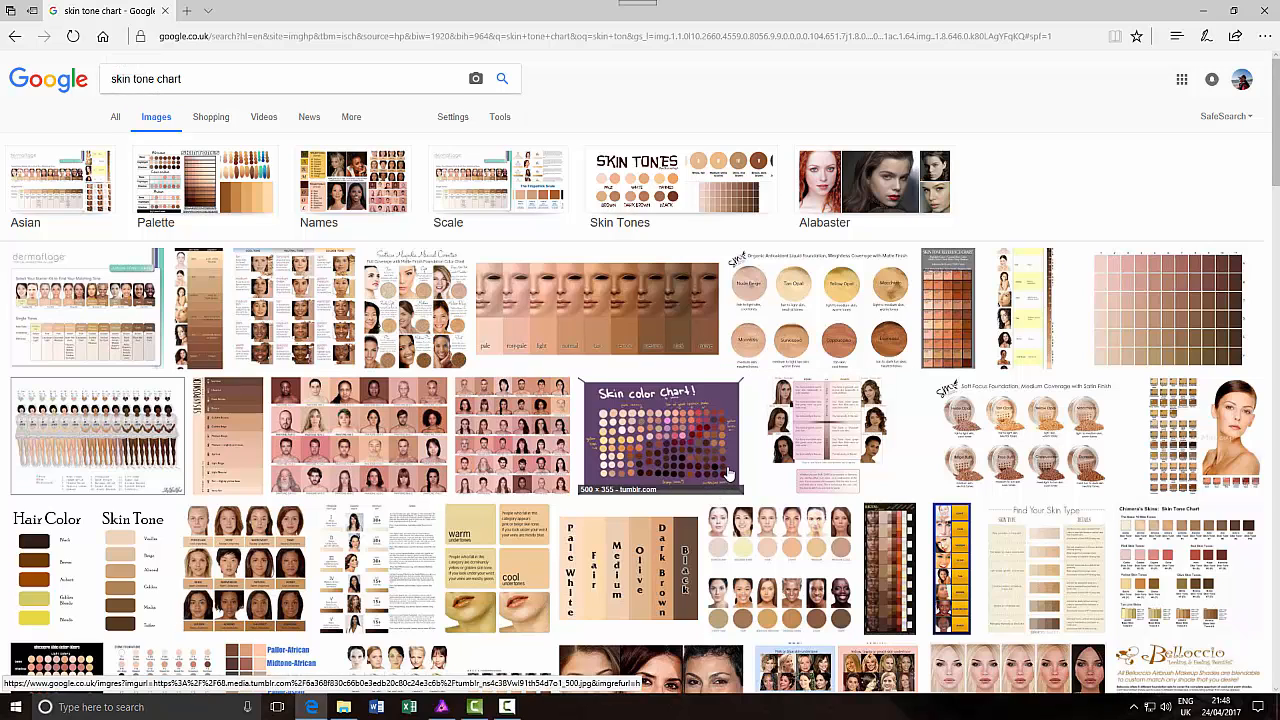
pyautogui.scroll(-6, 729, 474)
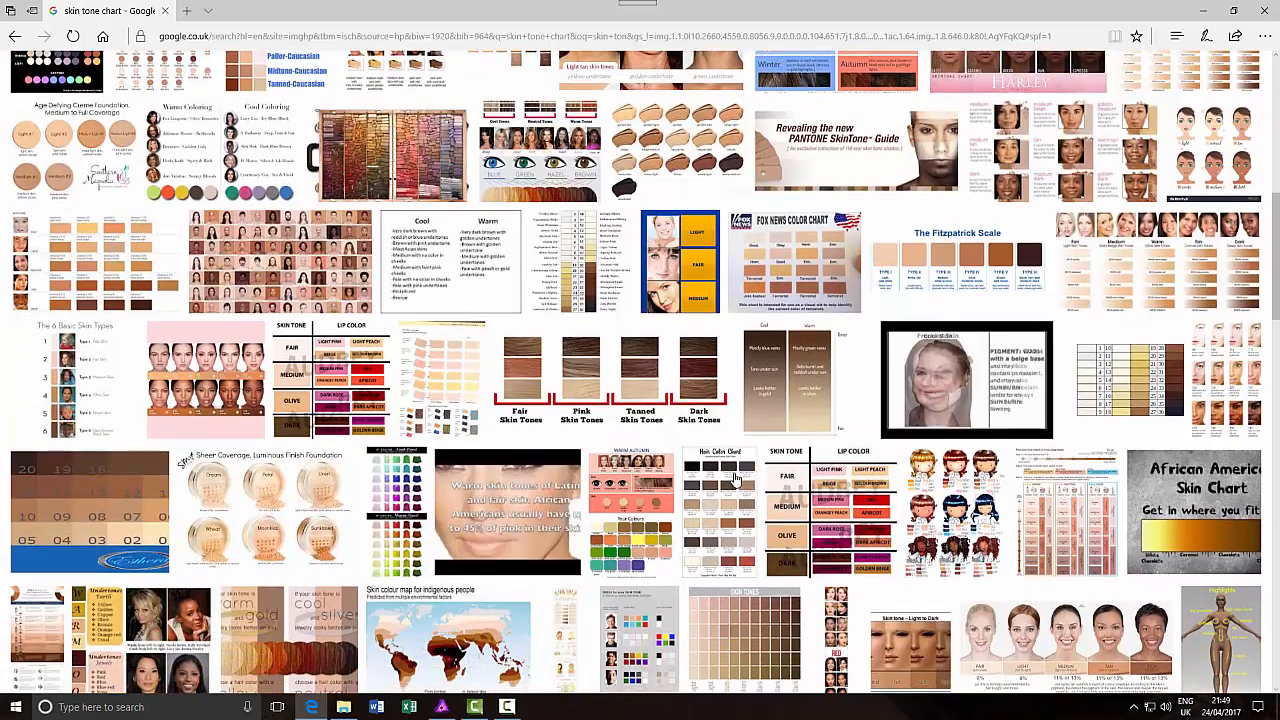
pyautogui.scroll(4, 735, 478)
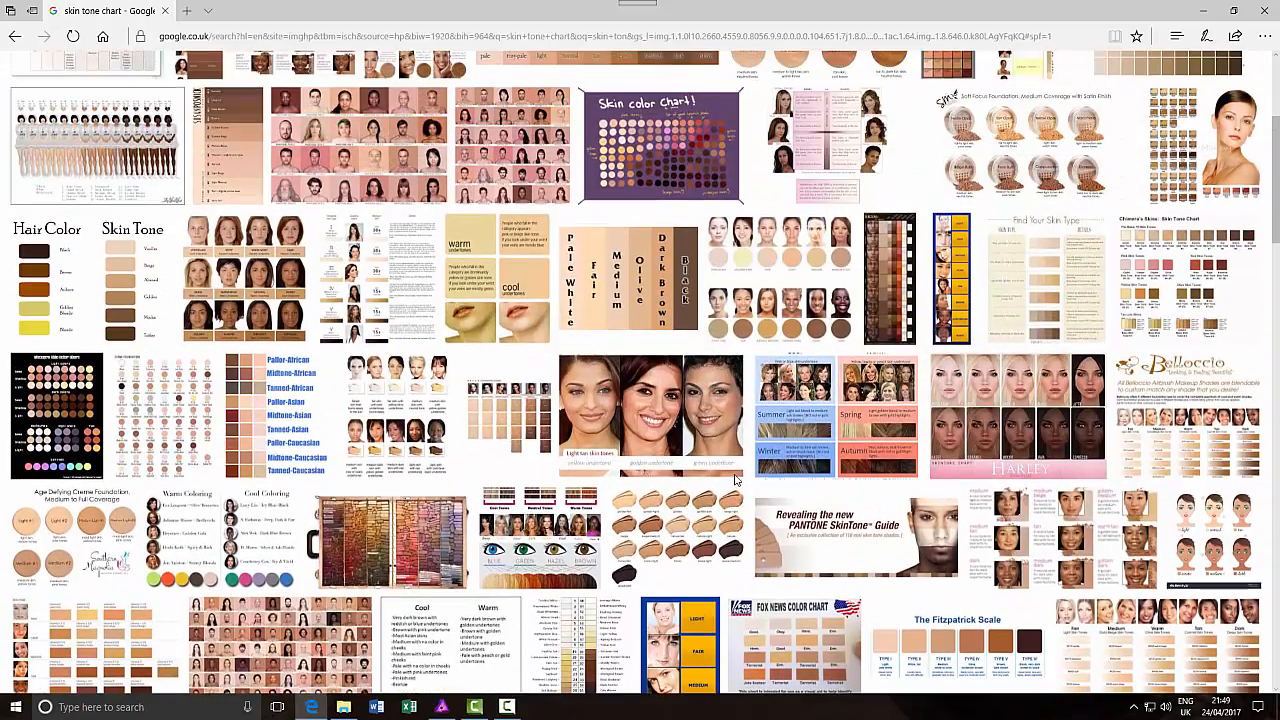
pyautogui.scroll(1, 735, 481)
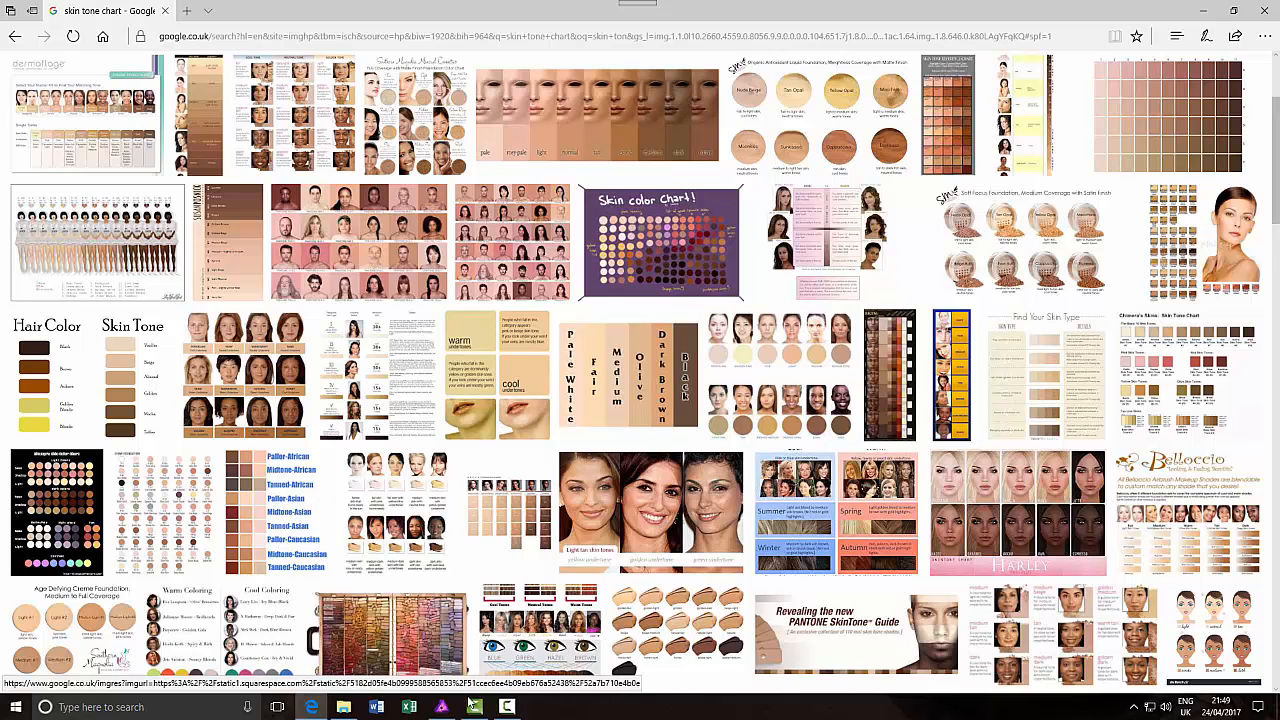
# Switch back to Affinity Photo and sample the middle Pallor-Caucasian swatch in skintone-chart.jpg with the colour picker.
pyautogui.click(442, 707)
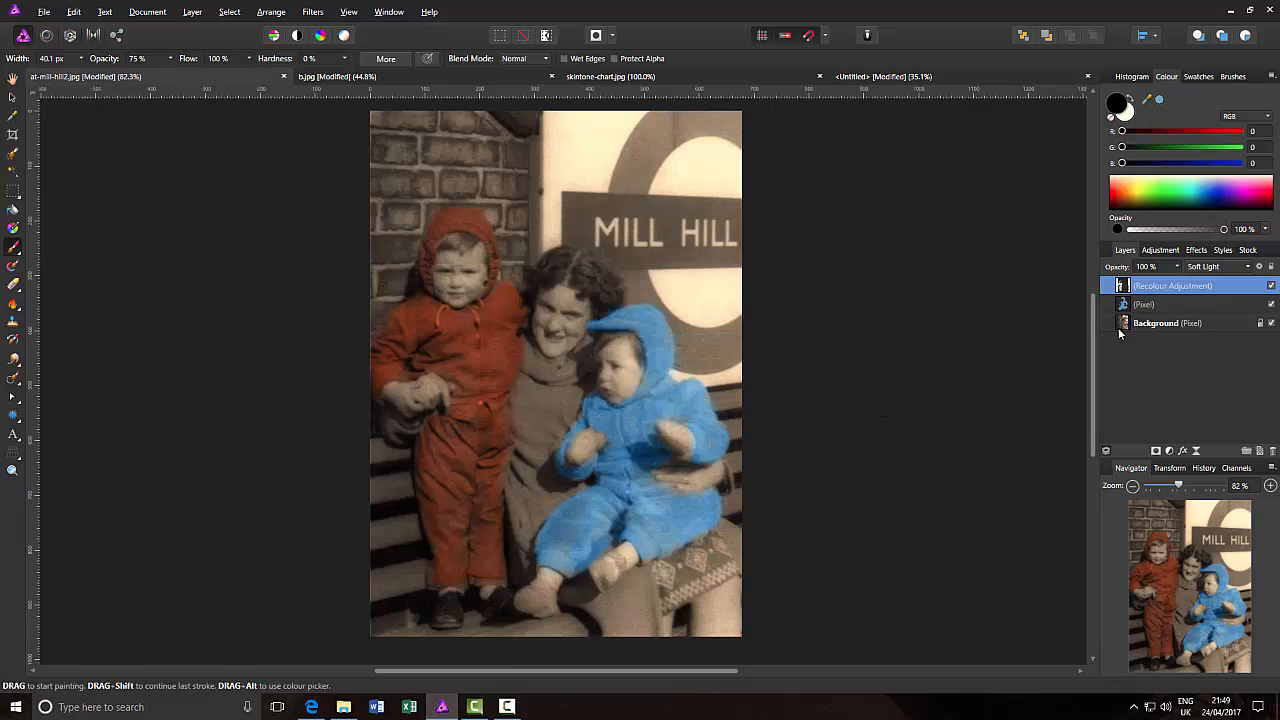
pyautogui.click(686, 78)
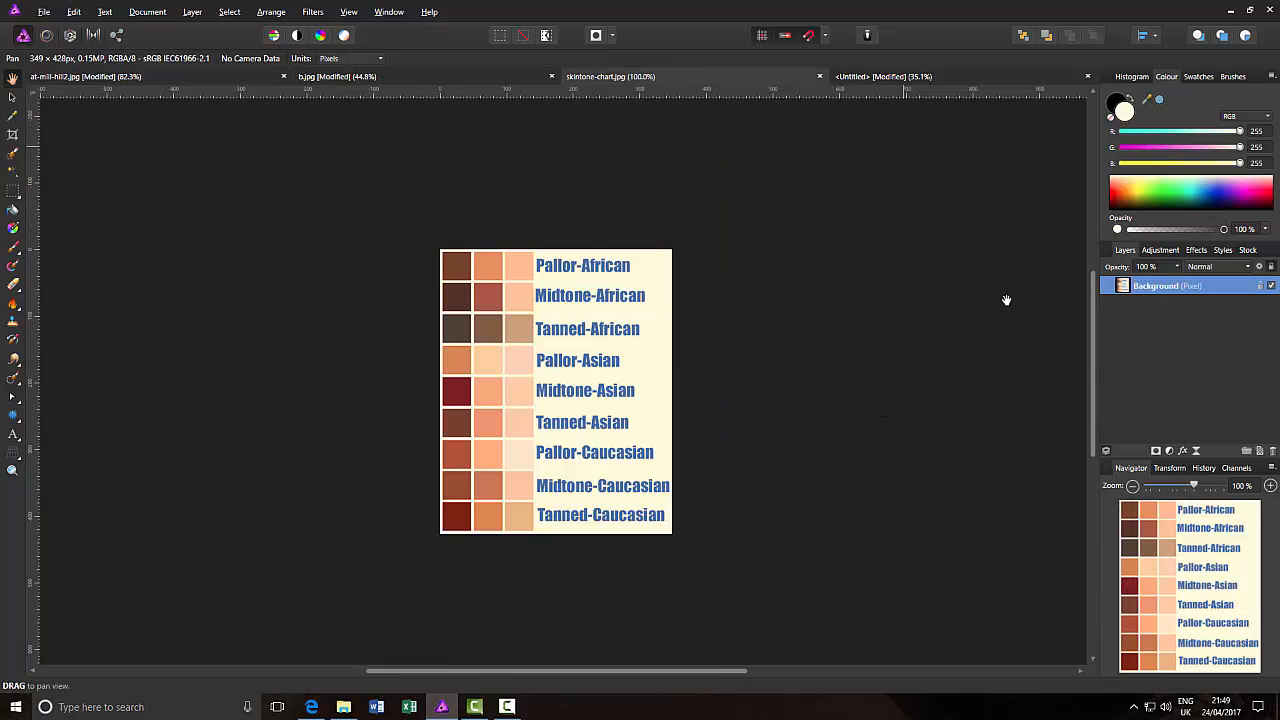
pyautogui.press('h')
pyautogui.moveTo(1147, 97); pyautogui.dragTo(494, 459)
# In at-mill-hill2.jpg, make the sampled skin tone the brush colour and add an empty pixel layer above the Recolour adjustment.
pyautogui.click(171, 76)
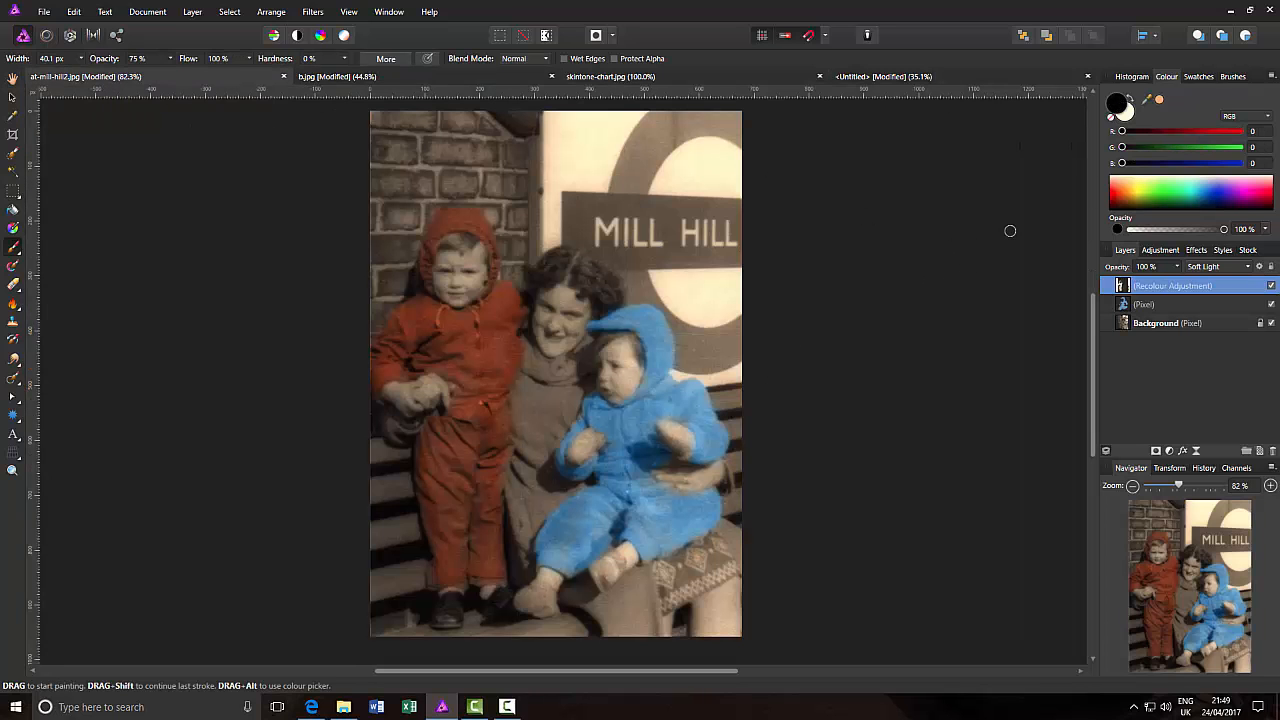
pyautogui.click(1160, 102)
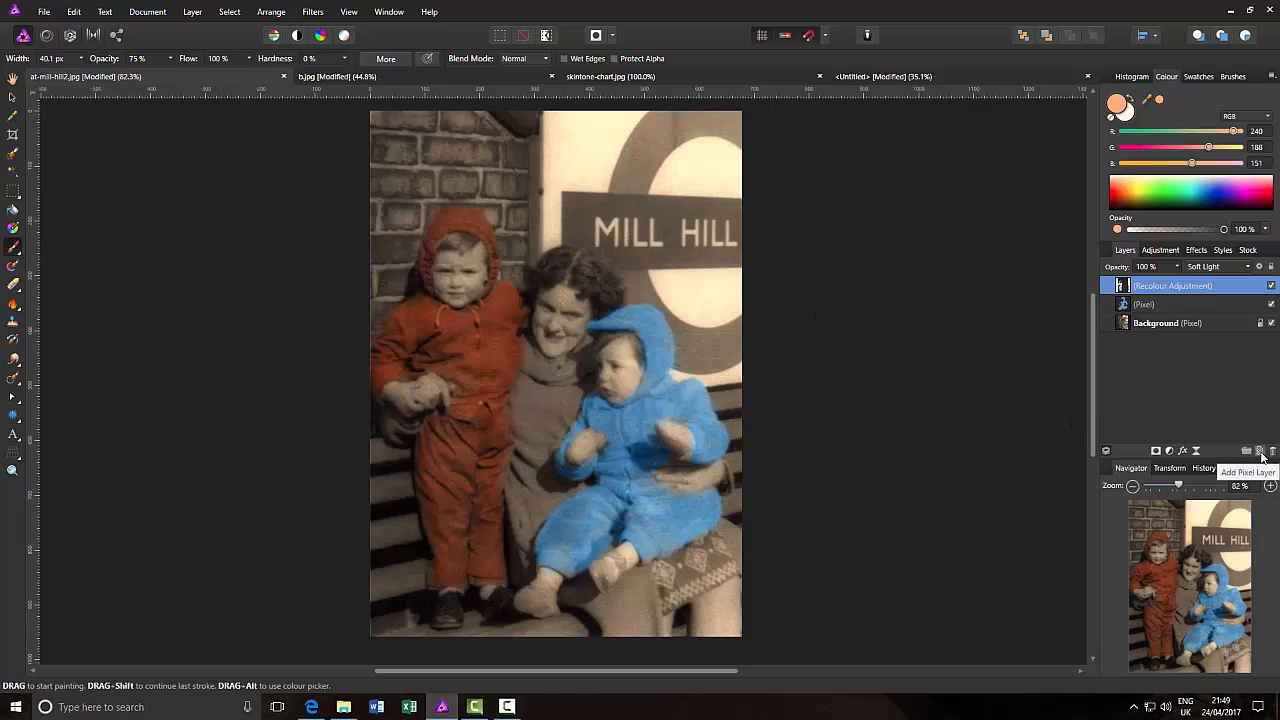
pyautogui.click(1260, 452)
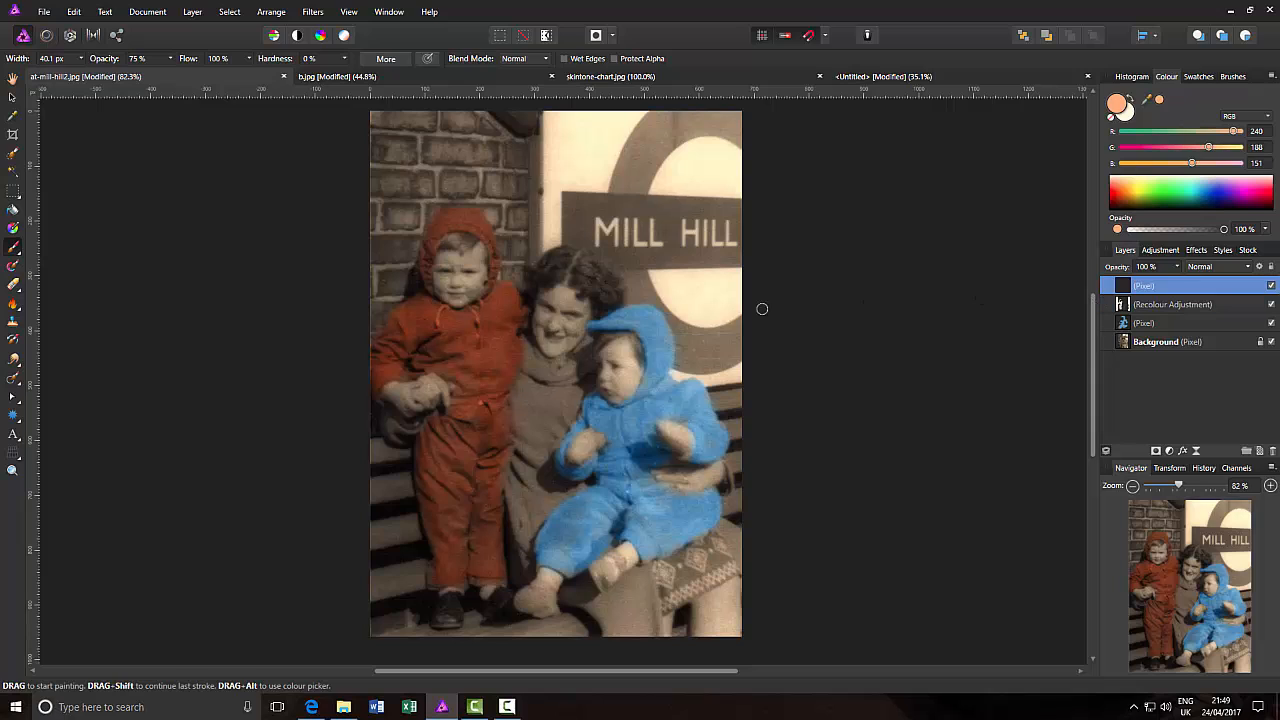
# Dab the skin tone onto the woman's face and set the new pixel layer's blend mode to Colour.
pyautogui.moveTo(544, 337)
pyautogui.mouseDown()
pyautogui.moveTo(552, 300)
pyautogui.moveTo(566, 296)
pyautogui.moveTo(540, 308)
pyautogui.moveTo(550, 328)
pyautogui.mouseUp()
pyautogui.click(1248, 268)
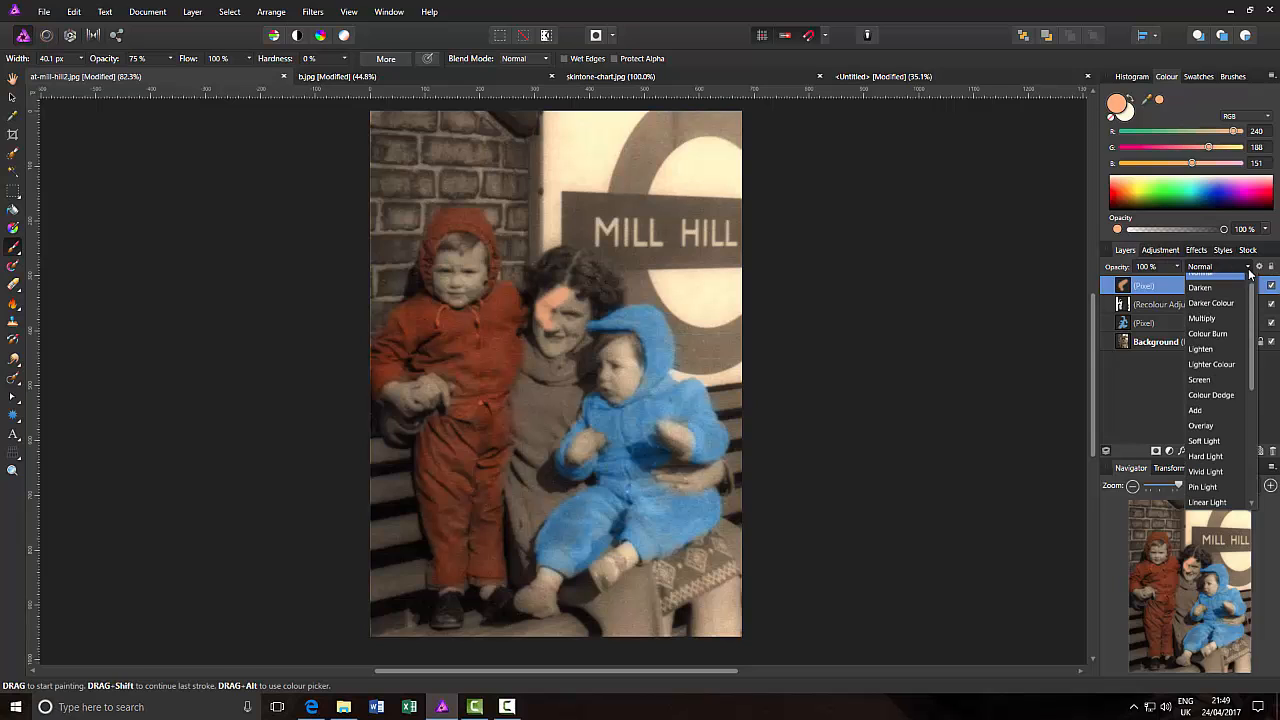
pyautogui.scroll(-3, 1254, 340)
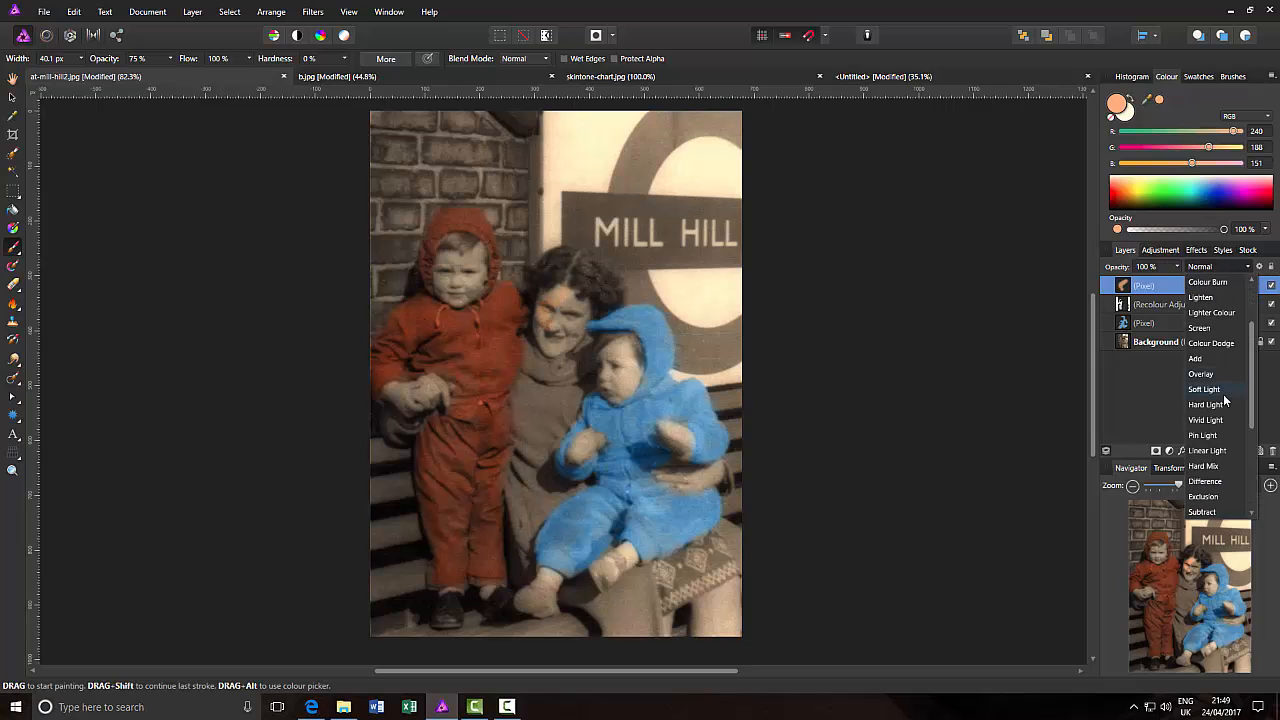
pyautogui.scroll(-3, 1228, 484)
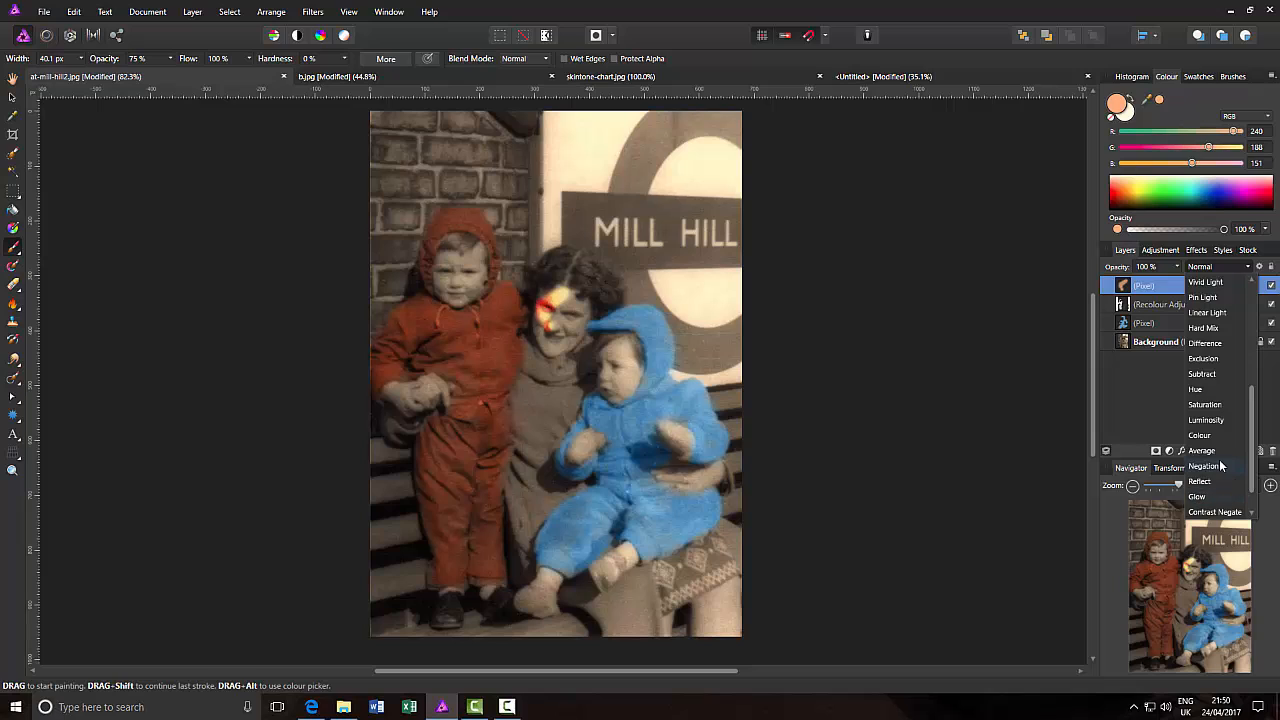
pyautogui.click(1204, 436)
# Paint the skin tone over all three faces, the older child's hands and the woman's hand and wrist.
pyautogui.moveTo(564, 305)
pyautogui.mouseDown()
pyautogui.moveTo(568, 344)
pyautogui.moveTo(541, 340)
pyautogui.moveTo(559, 345)
pyautogui.mouseUp()
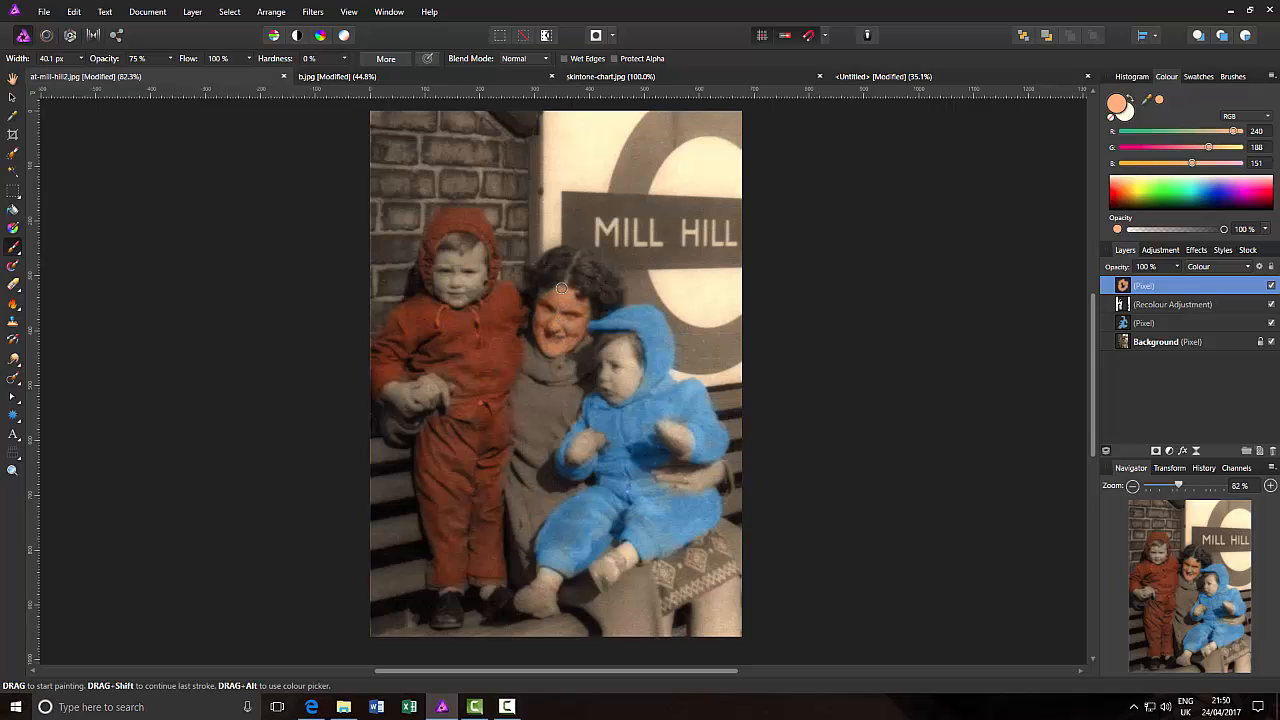
pyautogui.moveTo(561, 288); pyautogui.dragTo(545, 310)
pyautogui.moveTo(588, 357)
pyautogui.mouseDown()
pyautogui.moveTo(619, 349)
pyautogui.moveTo(603, 384)
pyautogui.moveTo(614, 393)
pyautogui.moveTo(632, 380)
pyautogui.mouseUp()
pyautogui.moveTo(464, 261)
pyautogui.mouseDown()
pyautogui.moveTo(447, 283)
pyautogui.moveTo(460, 300)
pyautogui.moveTo(482, 253)
pyautogui.moveTo(468, 279)
pyautogui.mouseUp()
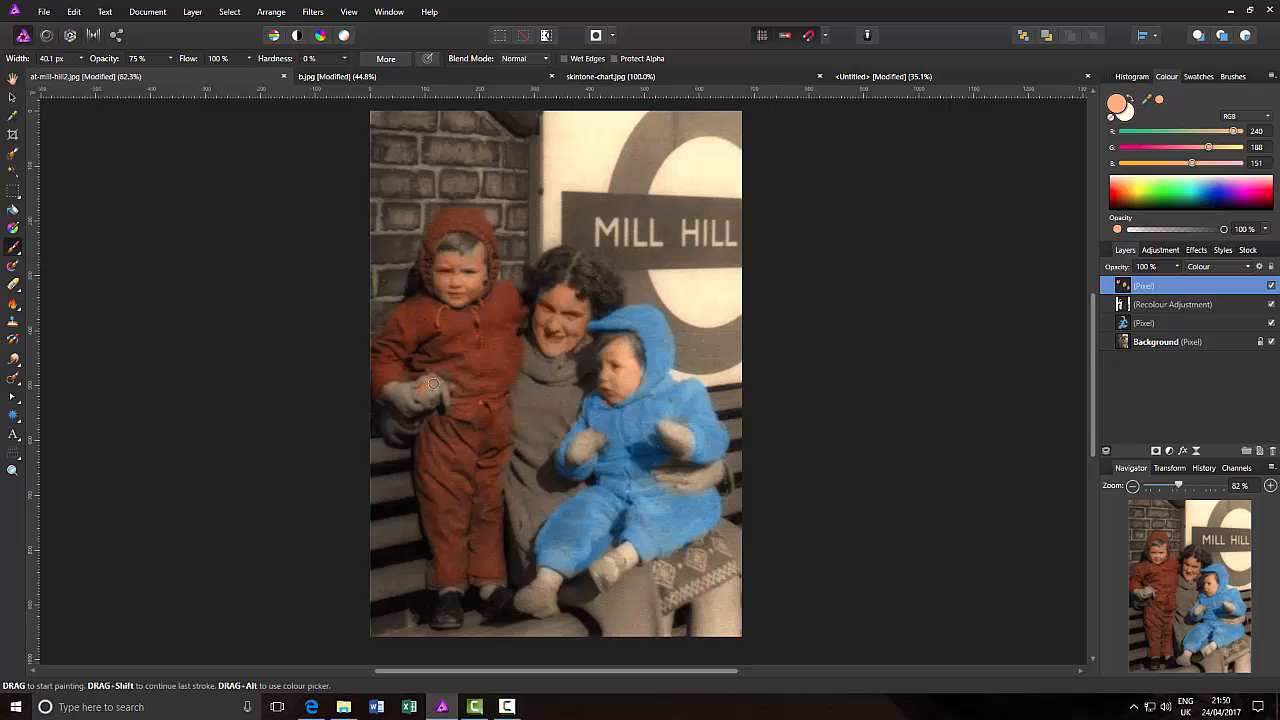
pyautogui.moveTo(412, 393)
pyautogui.mouseDown()
pyautogui.moveTo(384, 392)
pyautogui.moveTo(413, 409)
pyautogui.moveTo(446, 401)
pyautogui.moveTo(436, 387)
pyautogui.mouseUp()
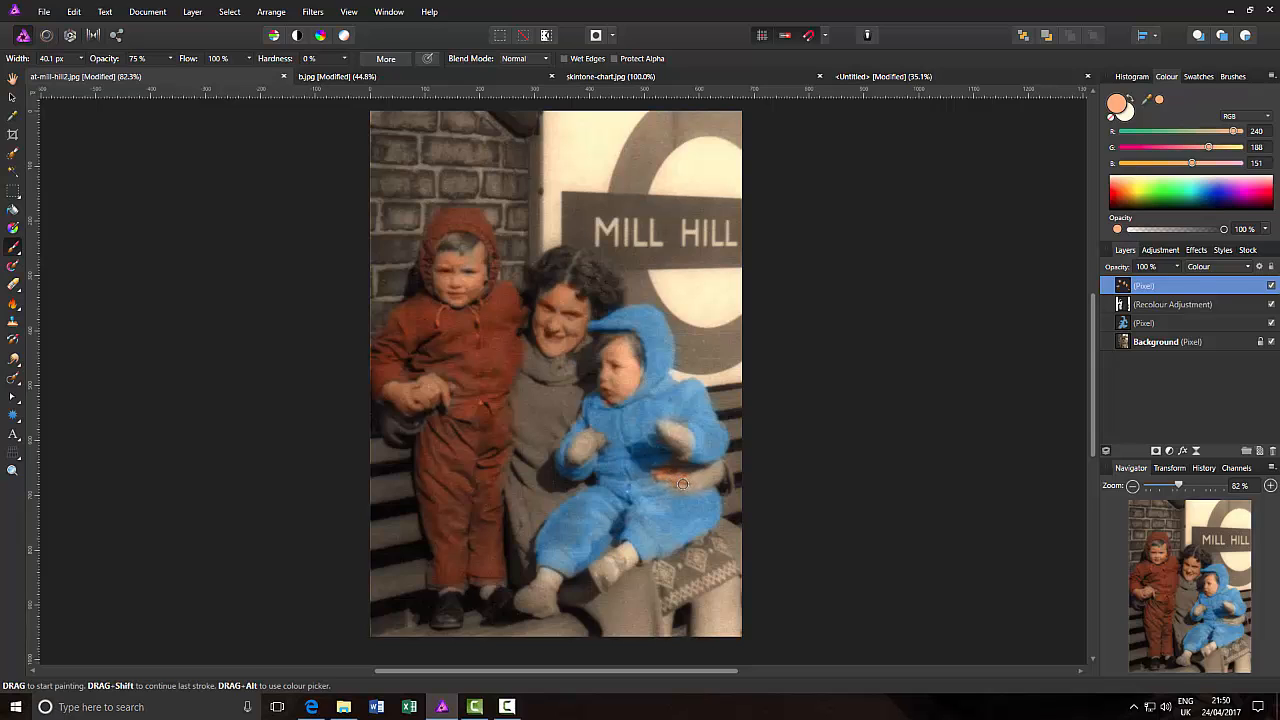
pyautogui.moveTo(703, 484); pyautogui.dragTo(713, 477)
# In the untitled colour-record document, set up the Paint Brush with 100% opacity and a width of 754.2 px.
pyautogui.click(886, 80)
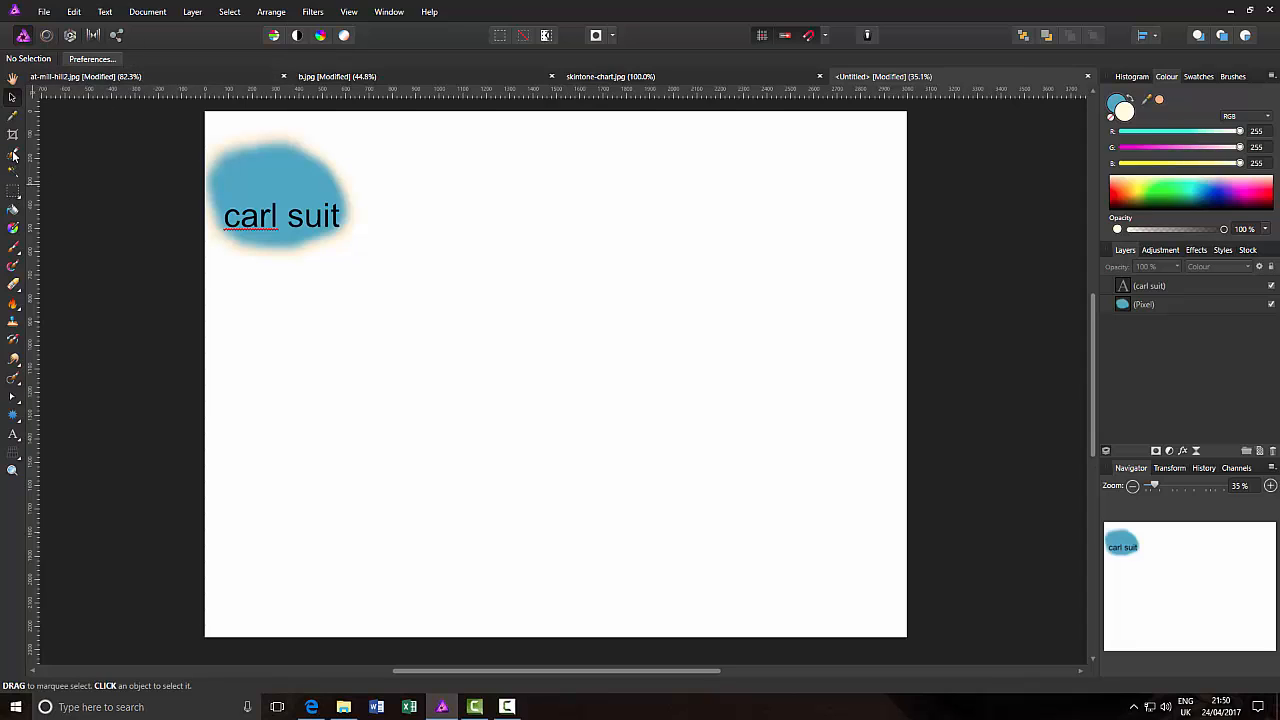
pyautogui.click(13, 248)
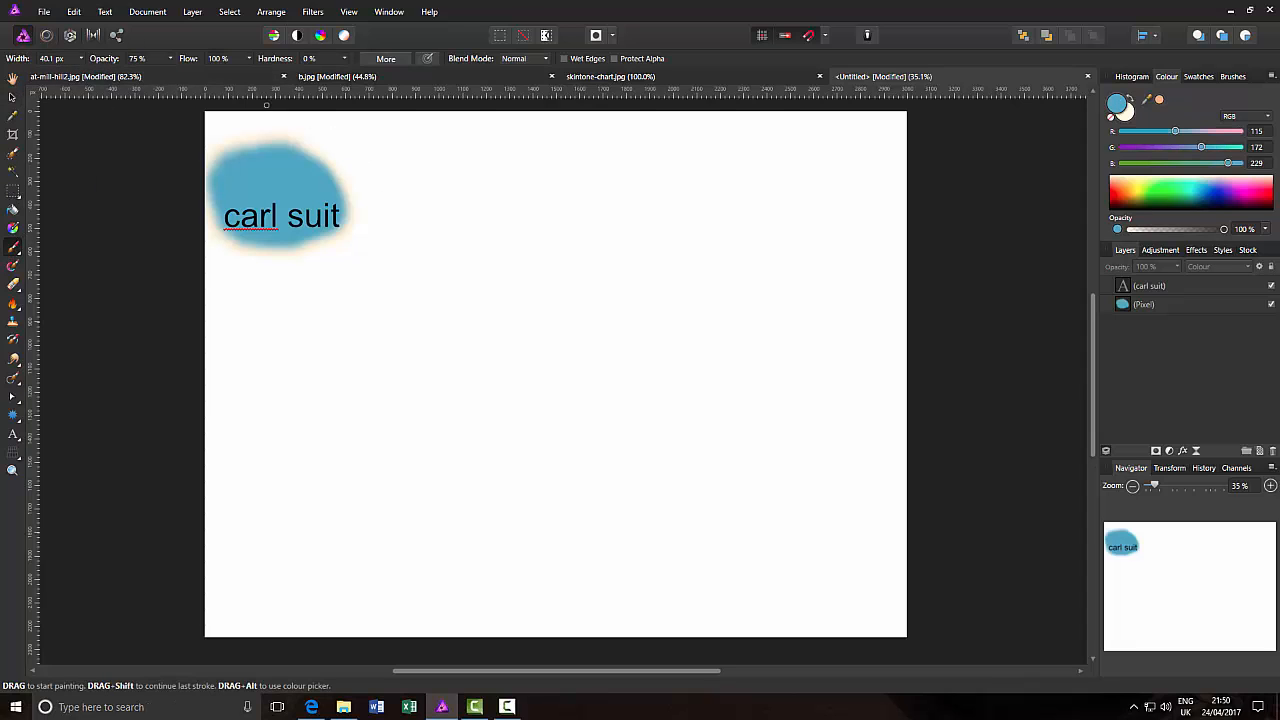
pyautogui.click(170, 58)
pyautogui.moveTo(171, 74)
pyautogui.mouseDown()
pyautogui.moveTo(218, 78)
pyautogui.moveTo(297, 357)
pyautogui.mouseUp()
pyautogui.press(']')
pyautogui.press(']')
pyautogui.press(']')
pyautogui.press(']')
pyautogui.press(']')
pyautogui.press(']')
pyautogui.press(']')
pyautogui.press(']')
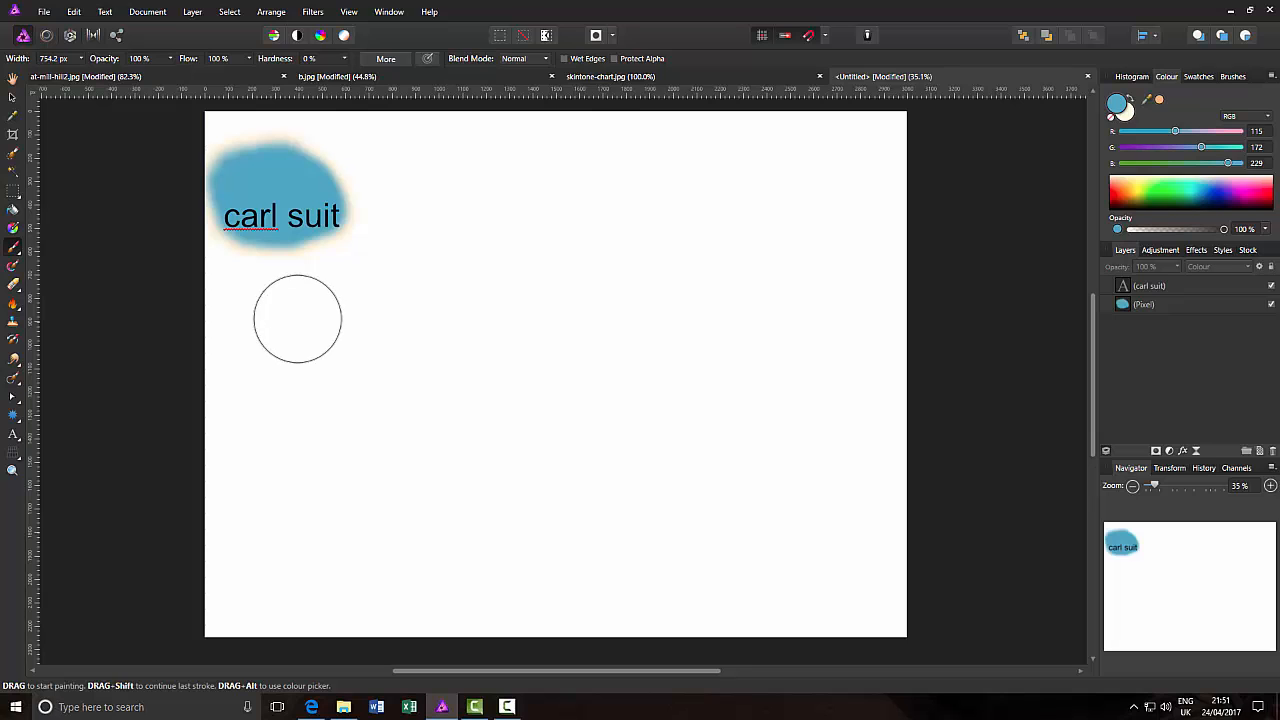
pyautogui.moveTo(334, 316)
pyautogui.mouseDown()
pyautogui.moveTo(280, 340)
pyautogui.moveTo(292, 346)
pyautogui.mouseUp()
pyautogui.click(818, 313)
pyautogui.hotkey('ctrl', 'z')
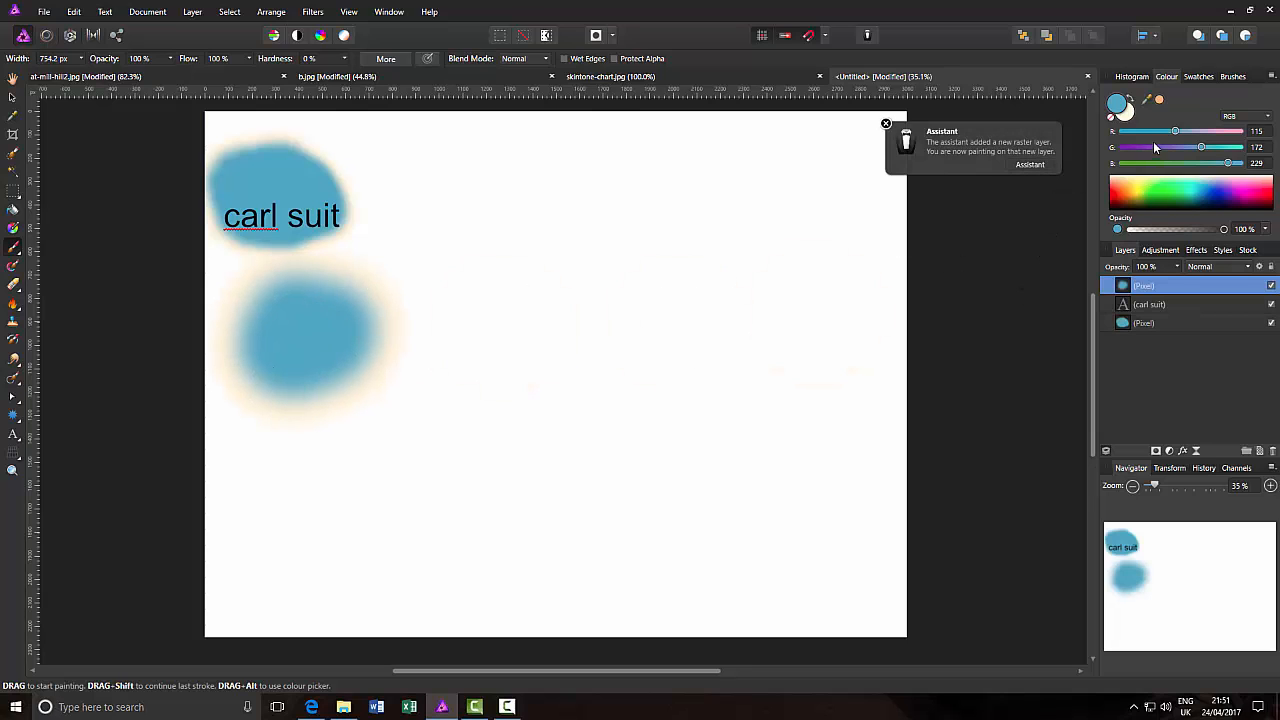
# Paint a large swatch of the sampled skin tone below the blue suit swatch and label it with the art text "skin".
pyautogui.click(1160, 101)
pyautogui.moveTo(286, 300)
pyautogui.mouseDown()
pyautogui.moveTo(305, 333)
pyautogui.moveTo(352, 337)
pyautogui.moveTo(300, 347)
pyautogui.moveTo(279, 370)
pyautogui.moveTo(302, 367)
pyautogui.moveTo(290, 336)
pyautogui.moveTo(320, 320)
pyautogui.moveTo(336, 328)
pyautogui.moveTo(303, 343)
pyautogui.mouseUp()
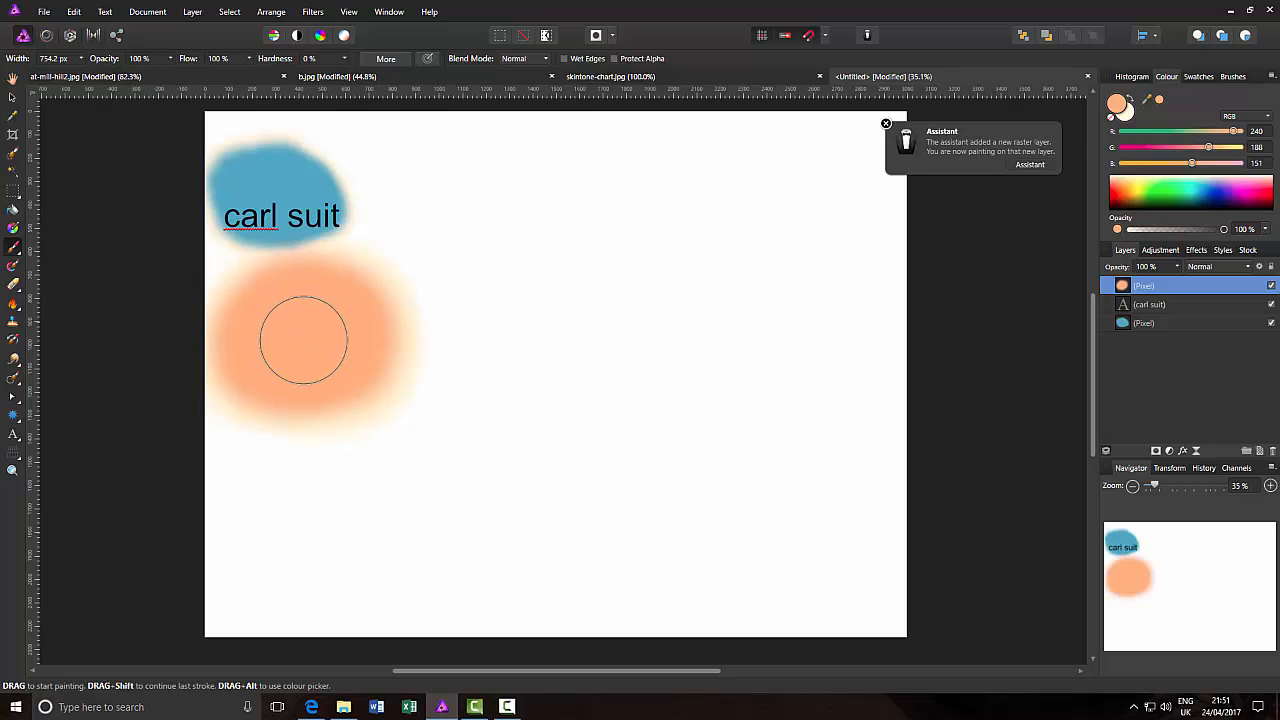
pyautogui.click(13, 433)
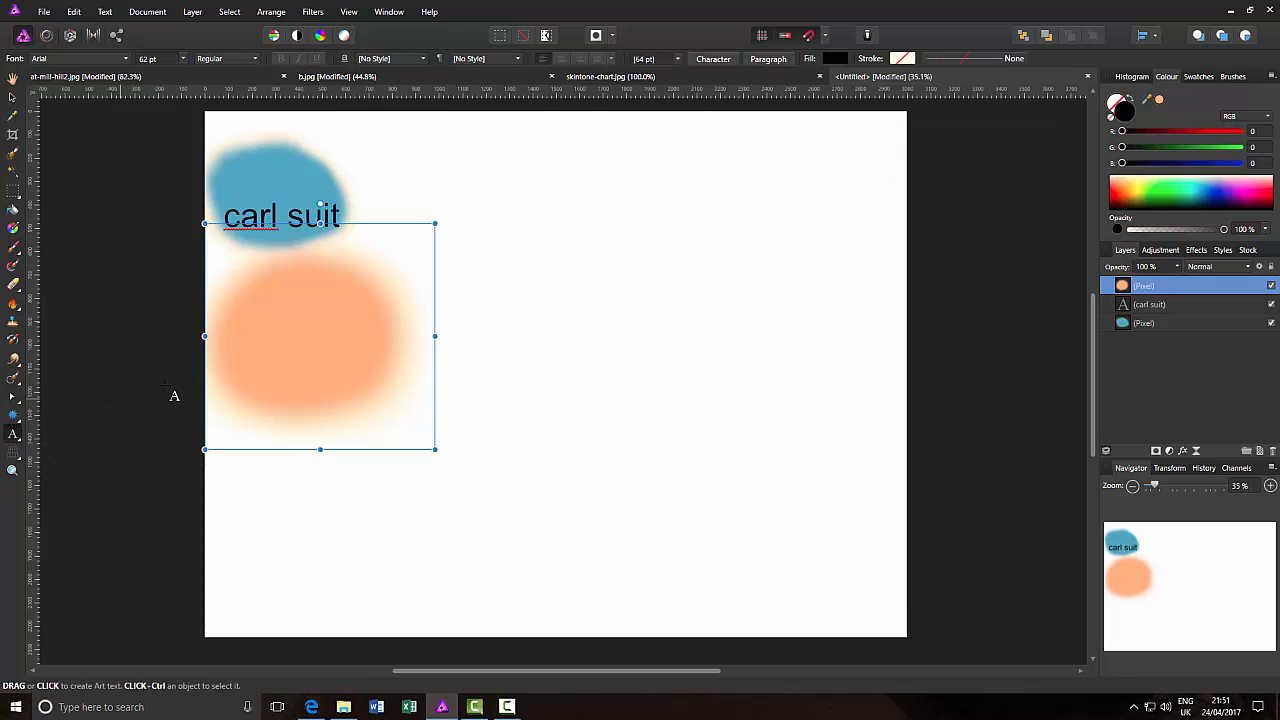
pyautogui.moveTo(243, 354); pyautogui.dragTo(284, 386)
pyautogui.write('skin')
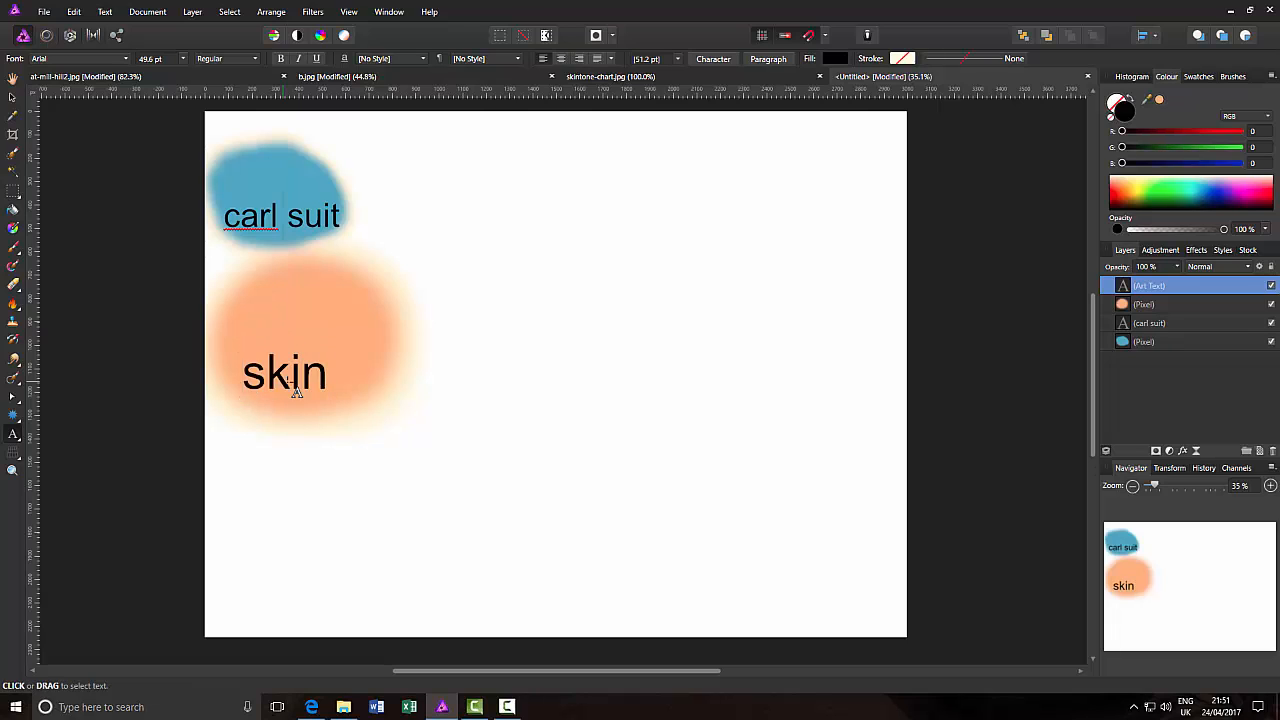
pyautogui.press('Escape')
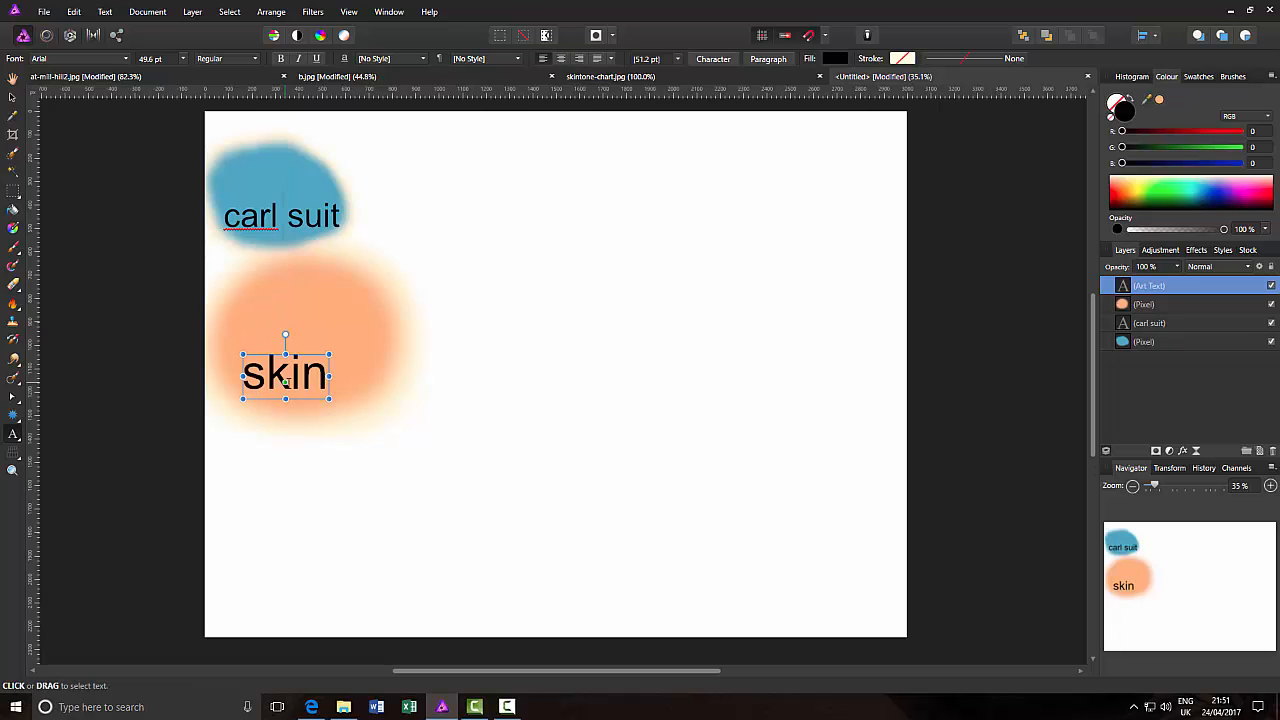
pyautogui.click(12, 96)
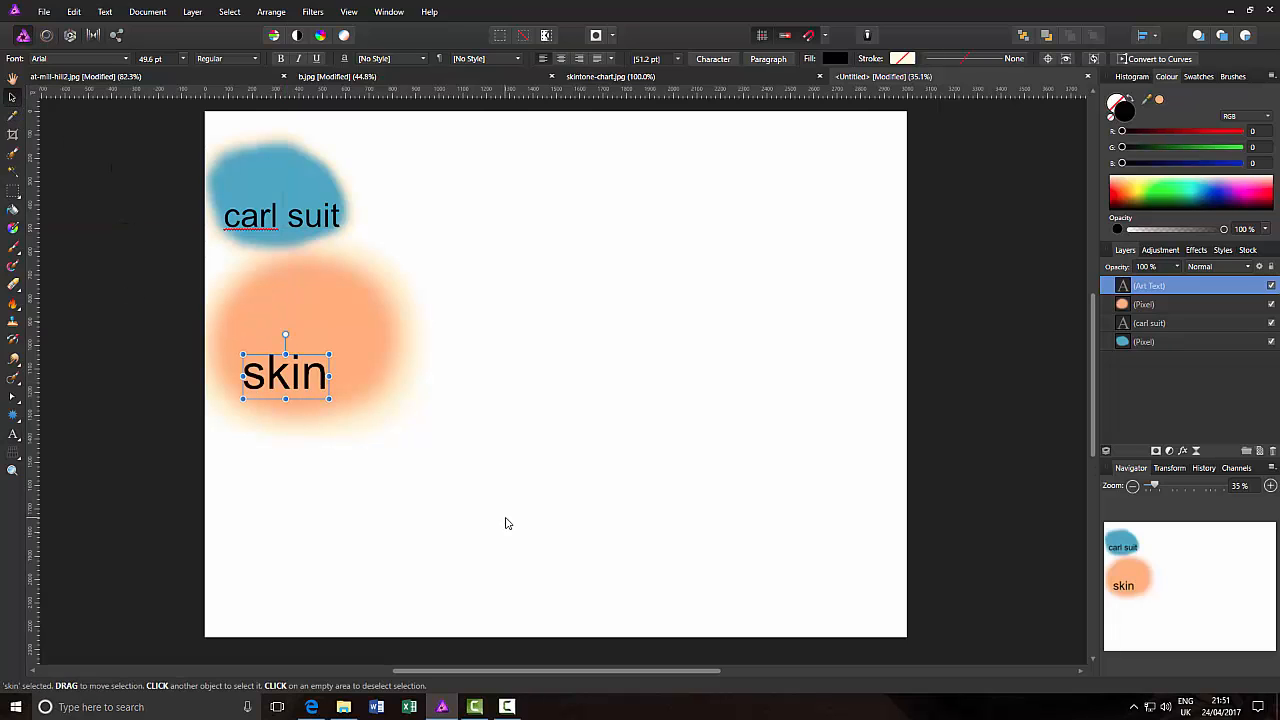
pyautogui.click(392, 498)
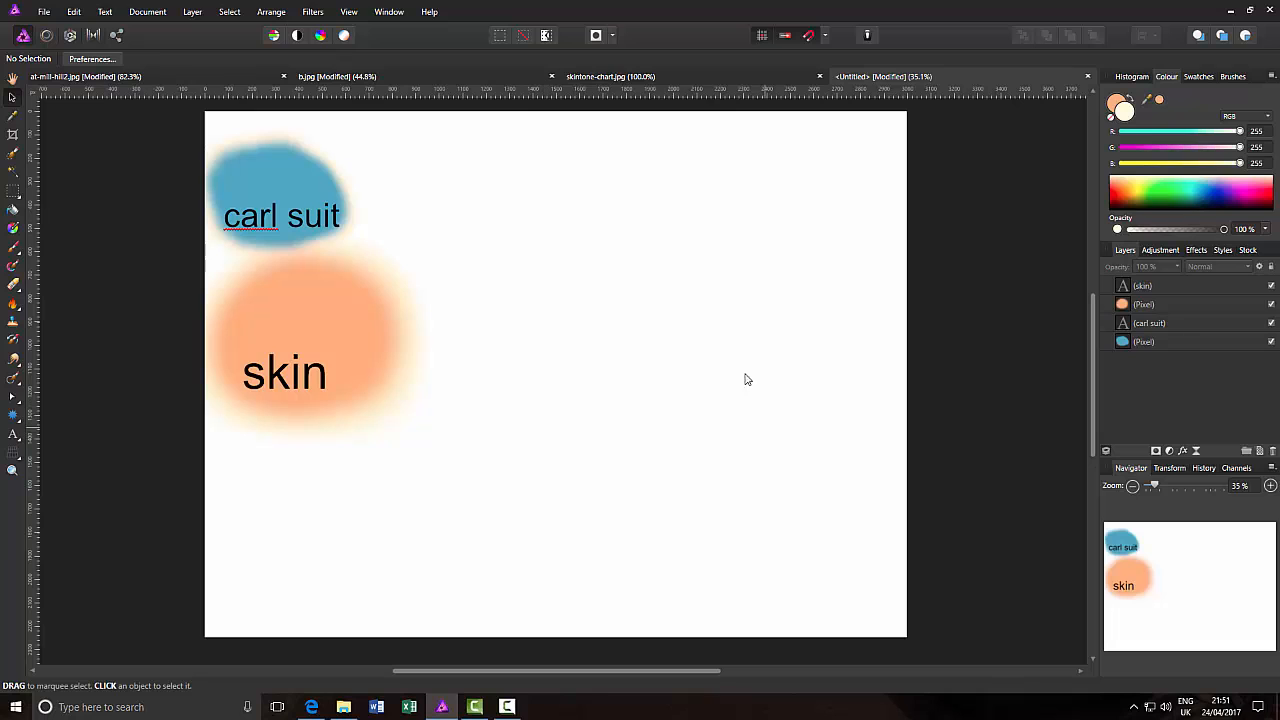
# Return to at-mill-hill2.jpg and lower the skin paint layer's opacity to 68%.
pyautogui.click(180, 78)
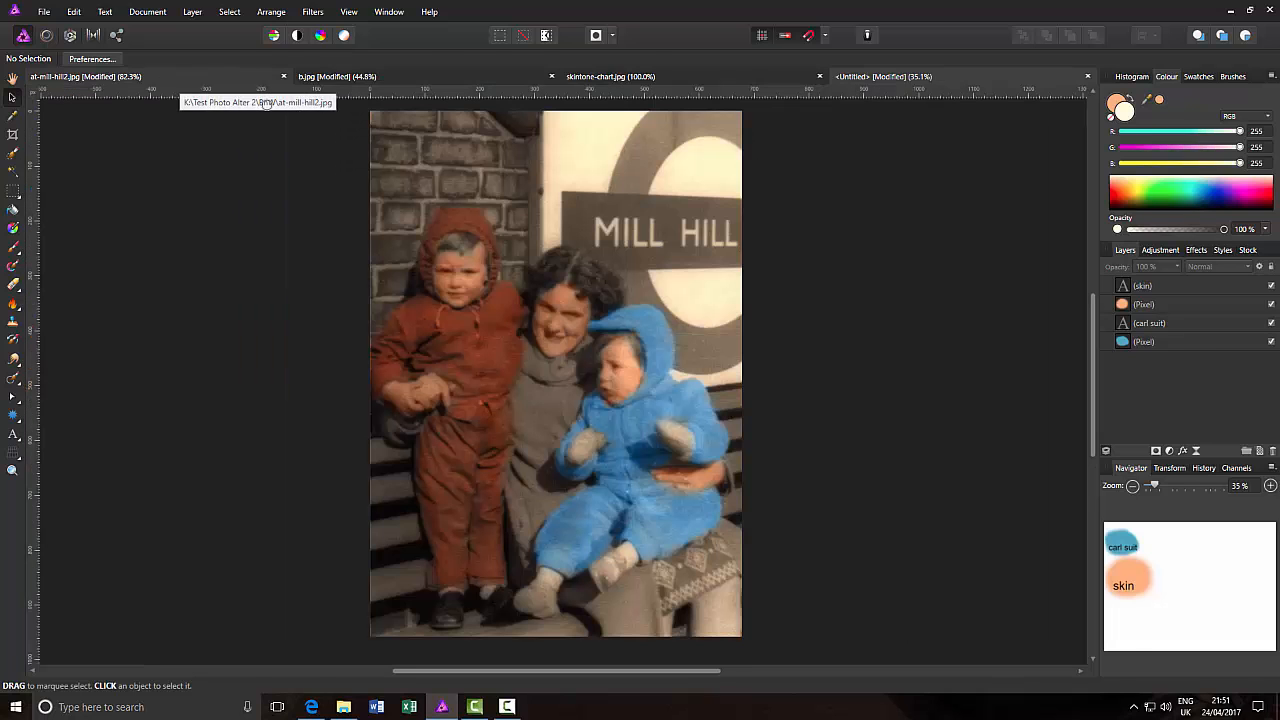
pyautogui.press('b')
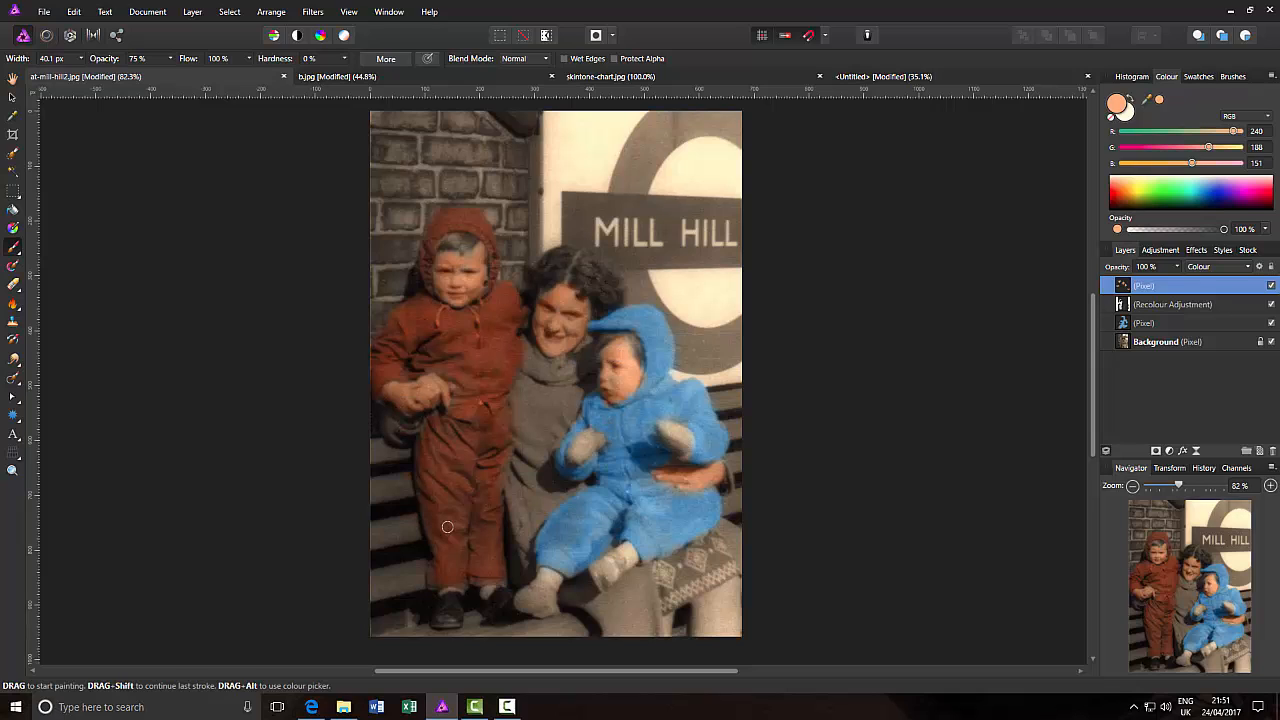
pyautogui.click(1177, 267)
pyautogui.moveTo(1178, 283); pyautogui.dragTo(1152, 284)
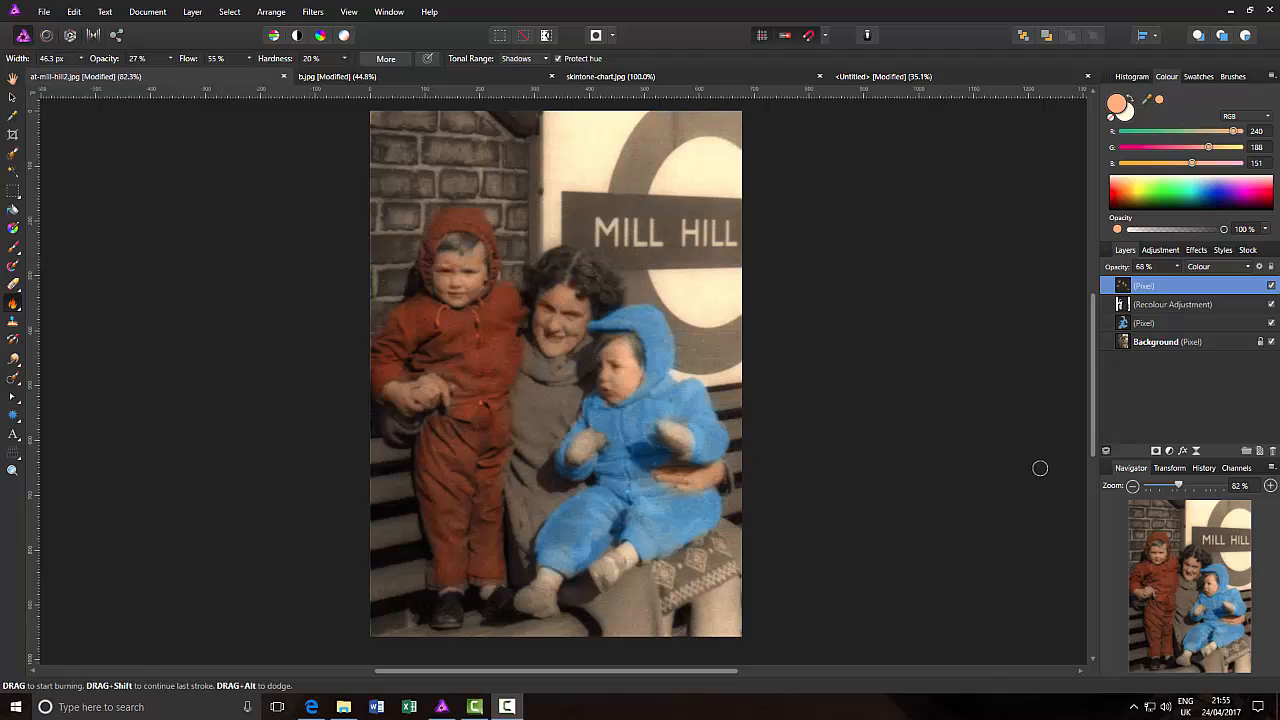
# Add an empty pixel layer above the skin layer and activate the Pen tool in Smart mode.
pyautogui.click(1259, 451)
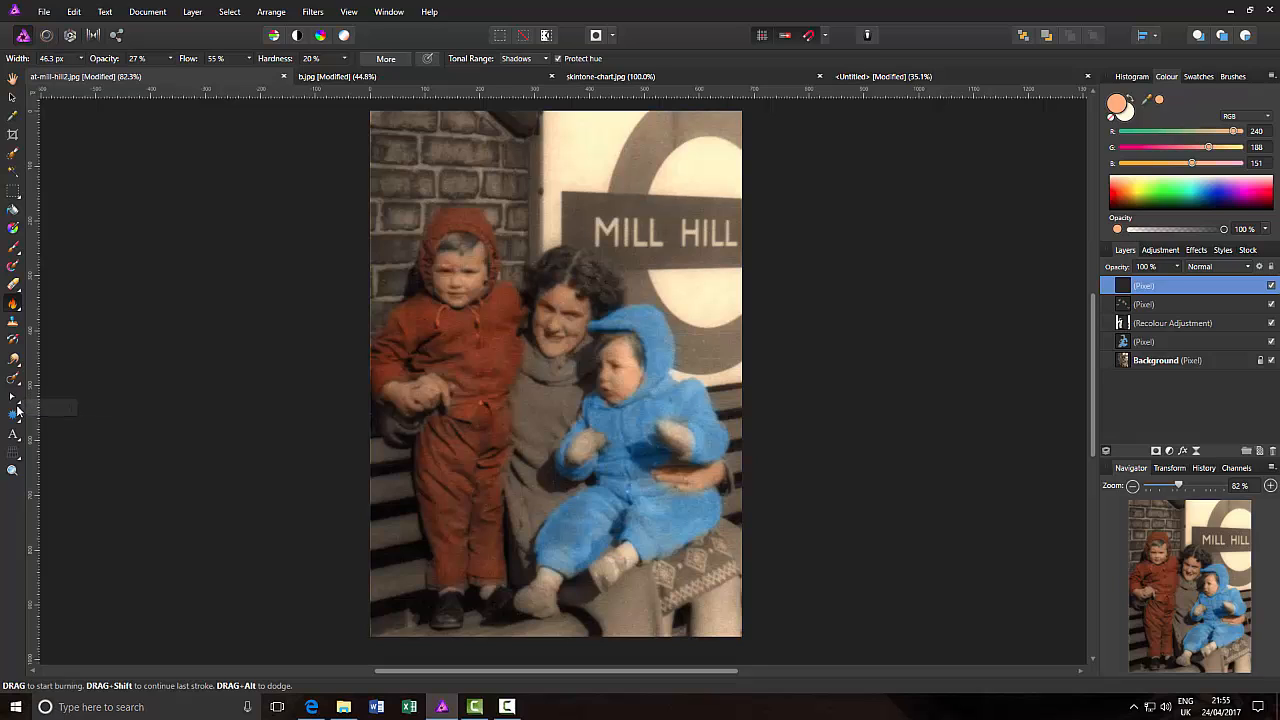
pyautogui.click(18, 404)
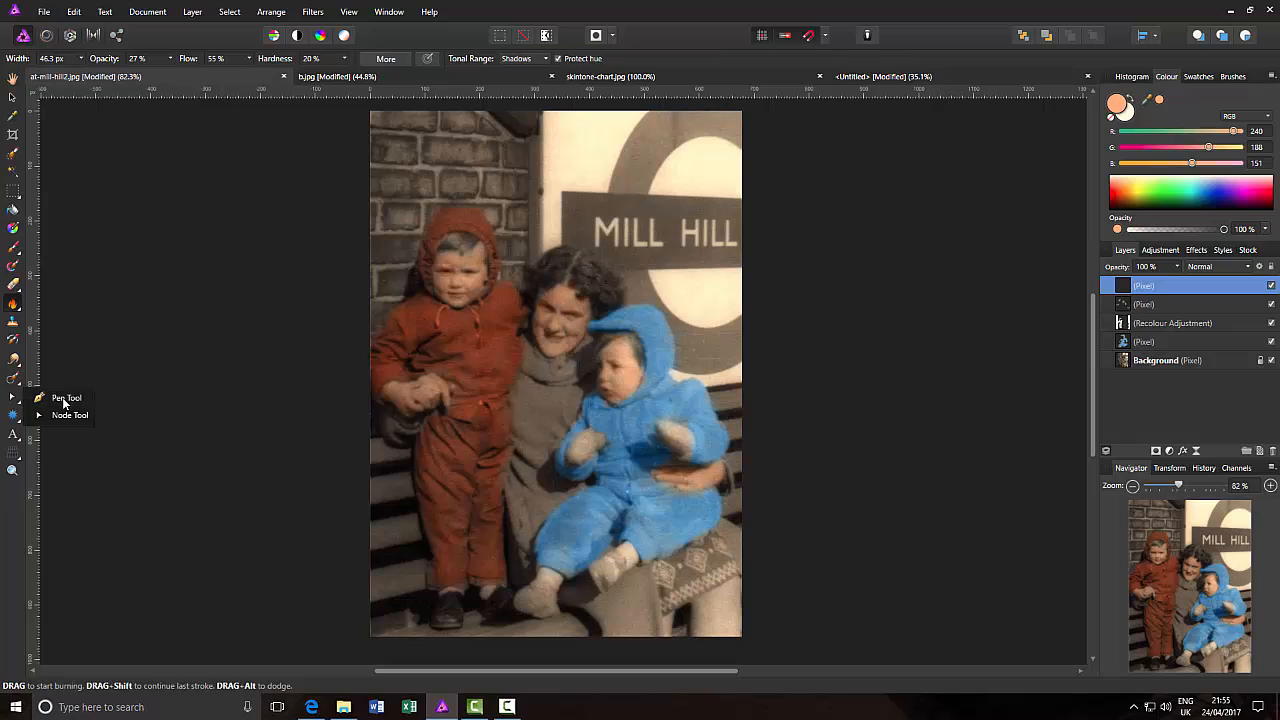
pyautogui.click(63, 400)
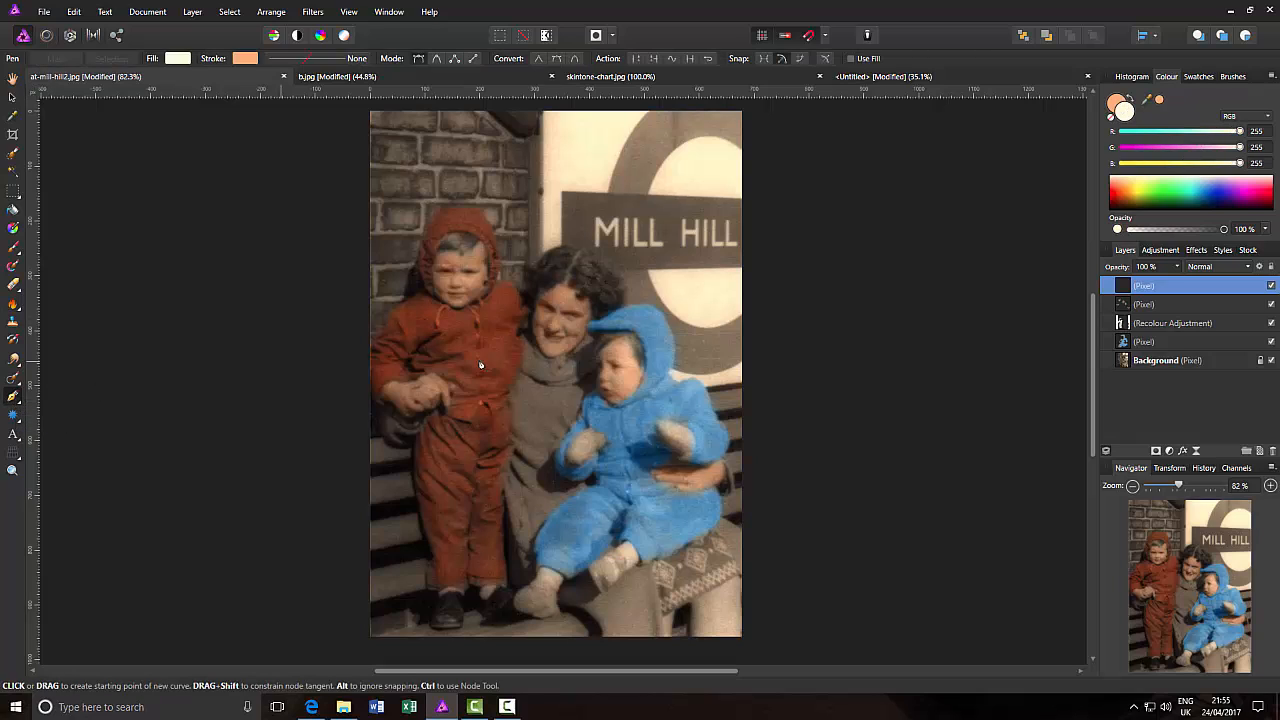
pyautogui.click(437, 59)
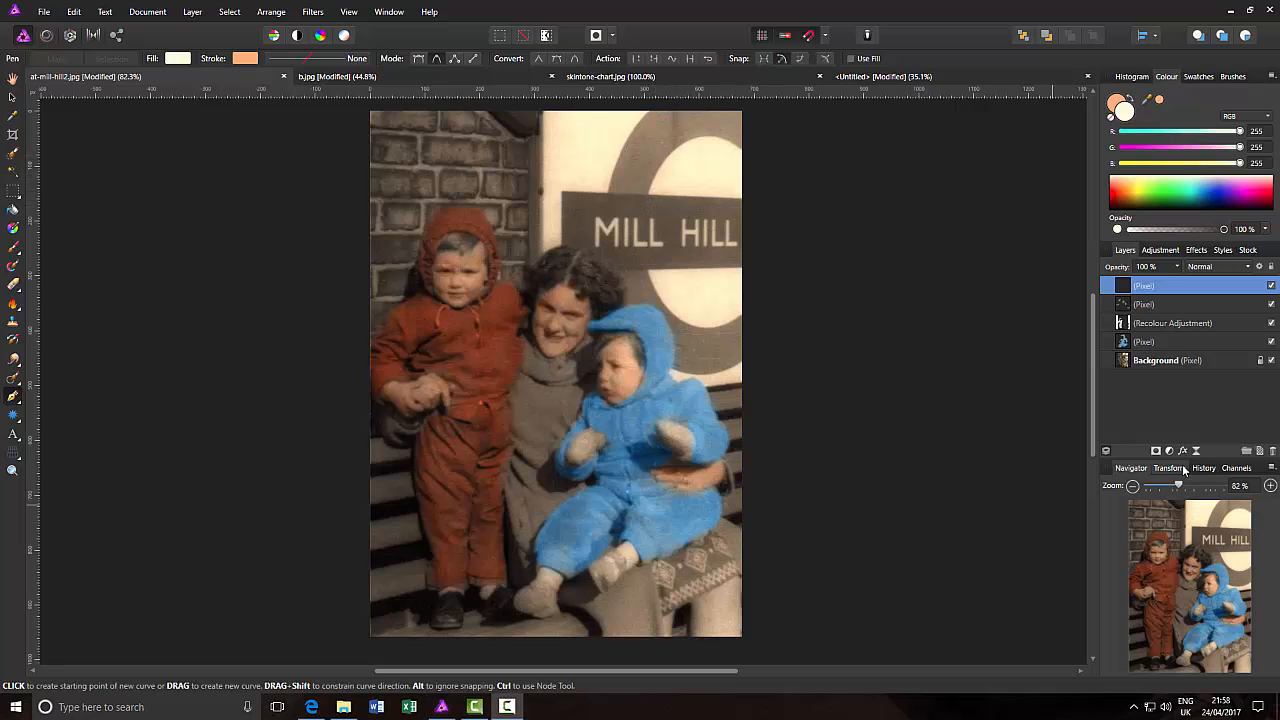
# Trace the inner edge of the sign's upper arch with the Pen tool, from the MILL HILL bar to the photo's edge.
pyautogui.moveTo(1180, 487); pyautogui.dragTo(1214, 487)
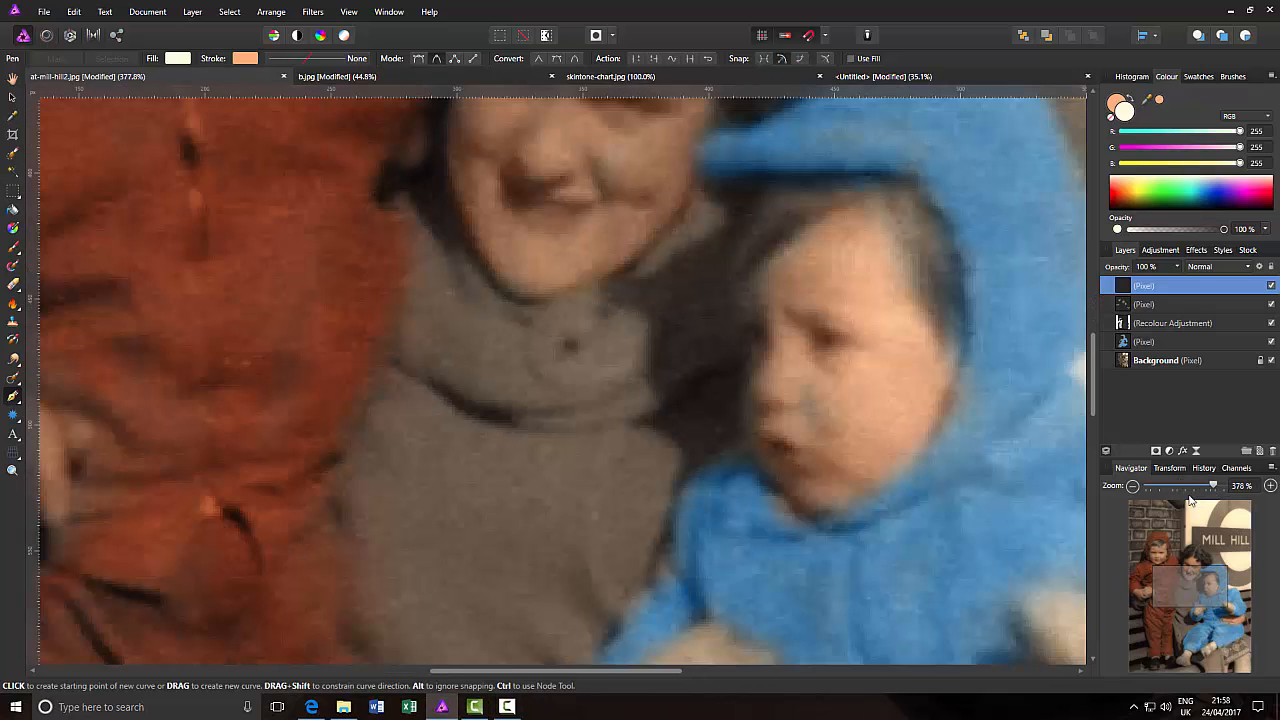
pyautogui.scroll(10, 767, 516)
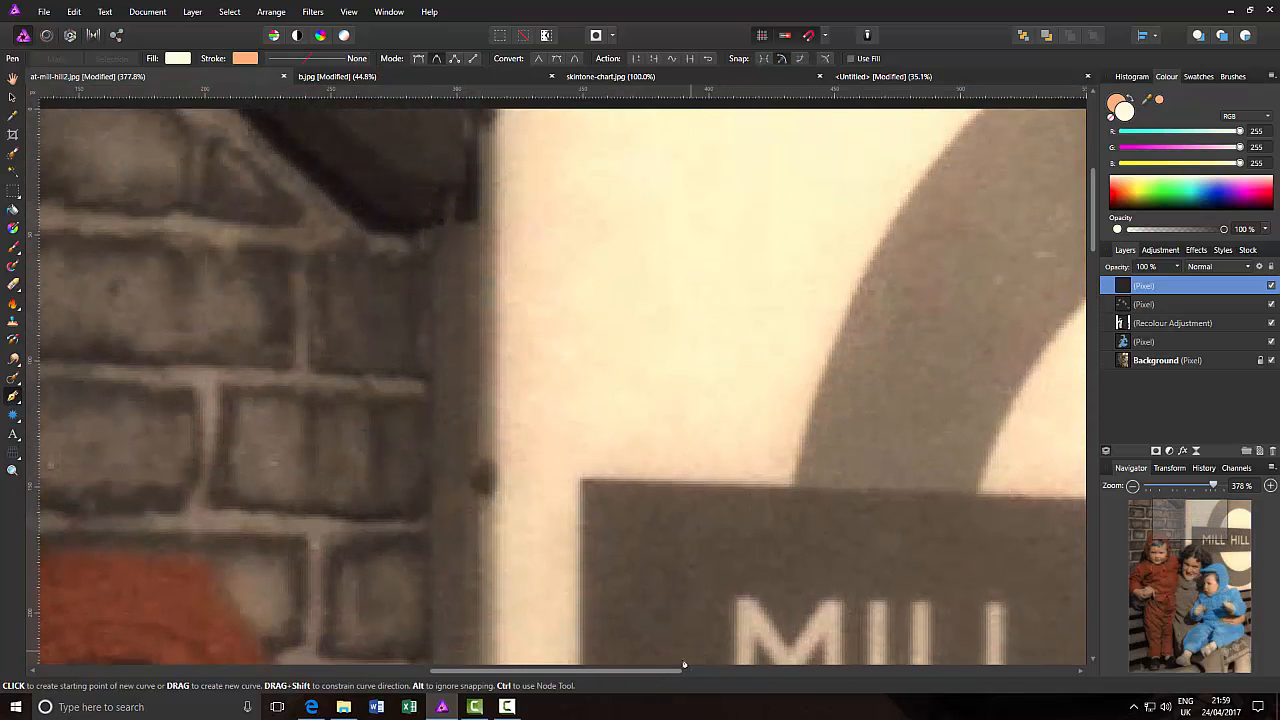
pyautogui.moveTo(682, 670); pyautogui.dragTo(826, 686)
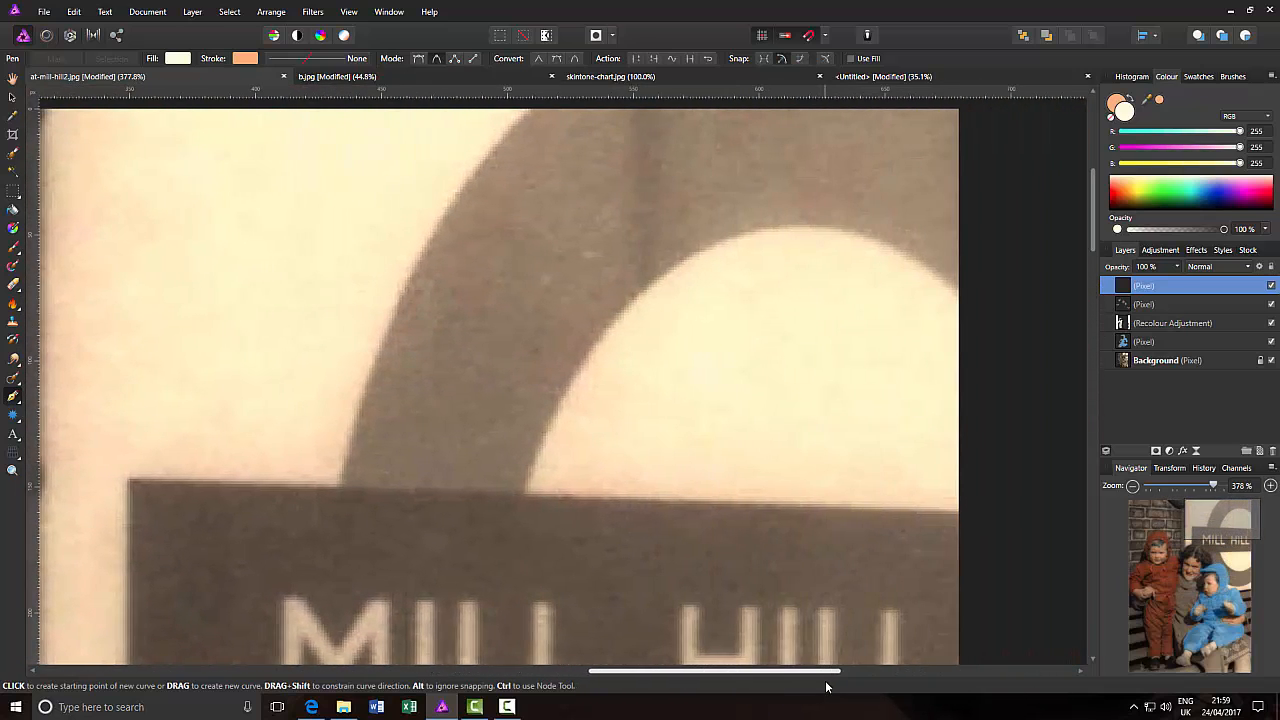
pyautogui.moveTo(1095, 224); pyautogui.dragTo(1094, 205)
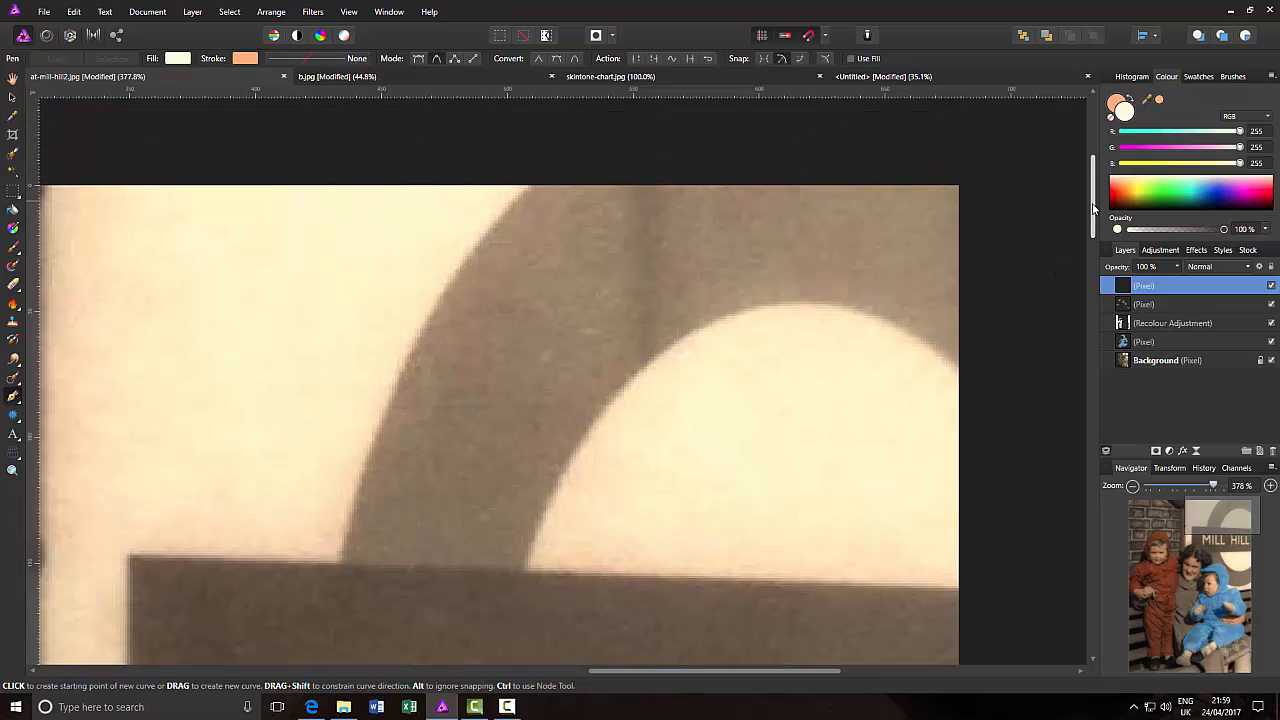
pyautogui.click(525, 570)
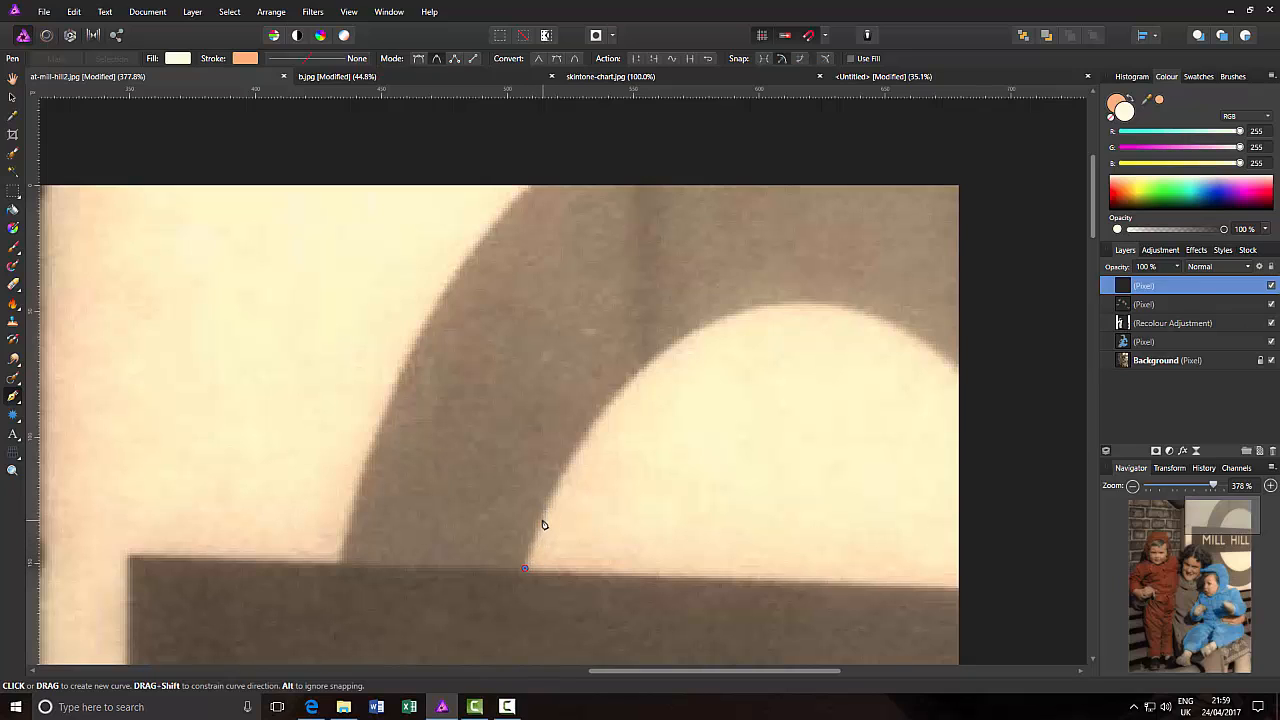
pyautogui.click(542, 520)
pyautogui.click(573, 455)
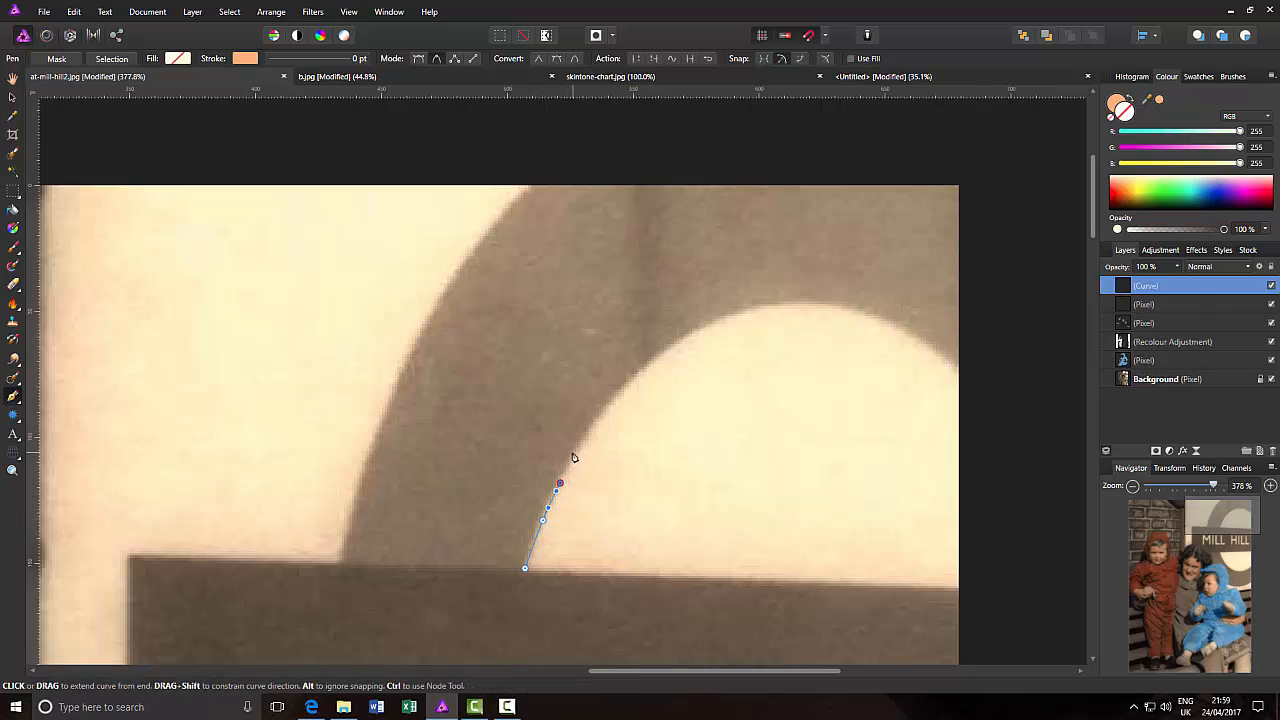
pyautogui.click(600, 412)
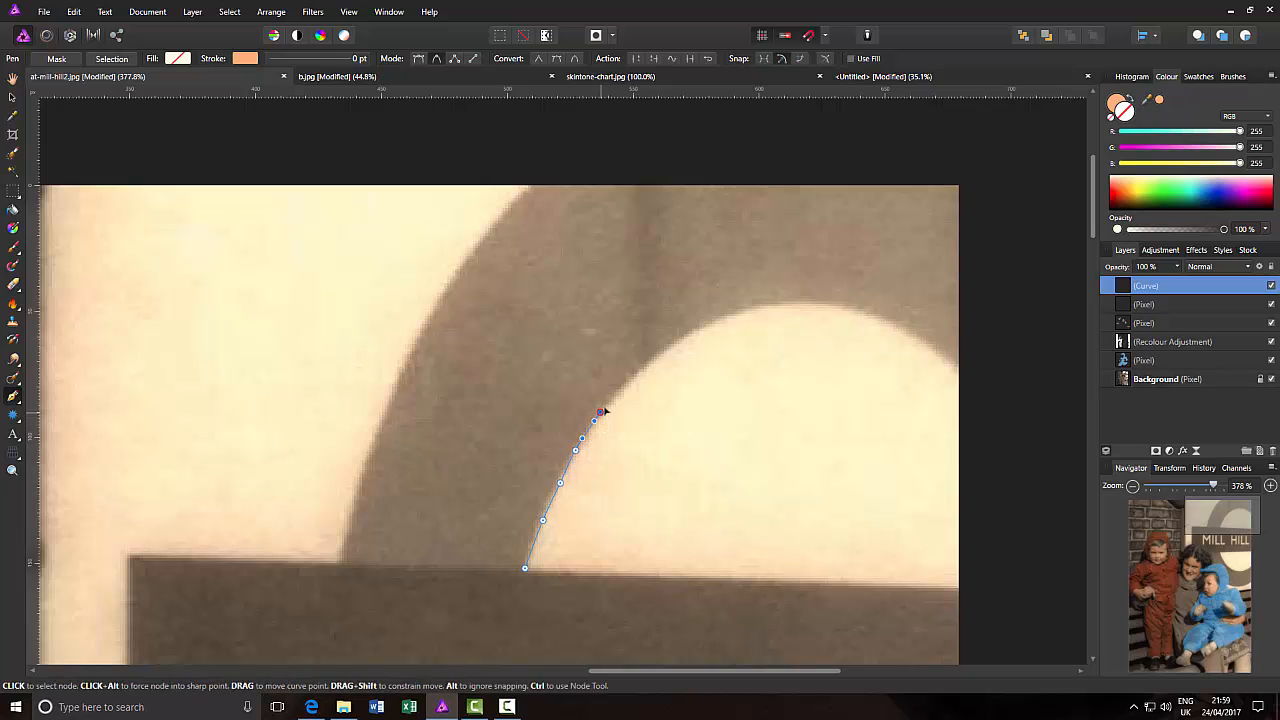
pyautogui.click(645, 362)
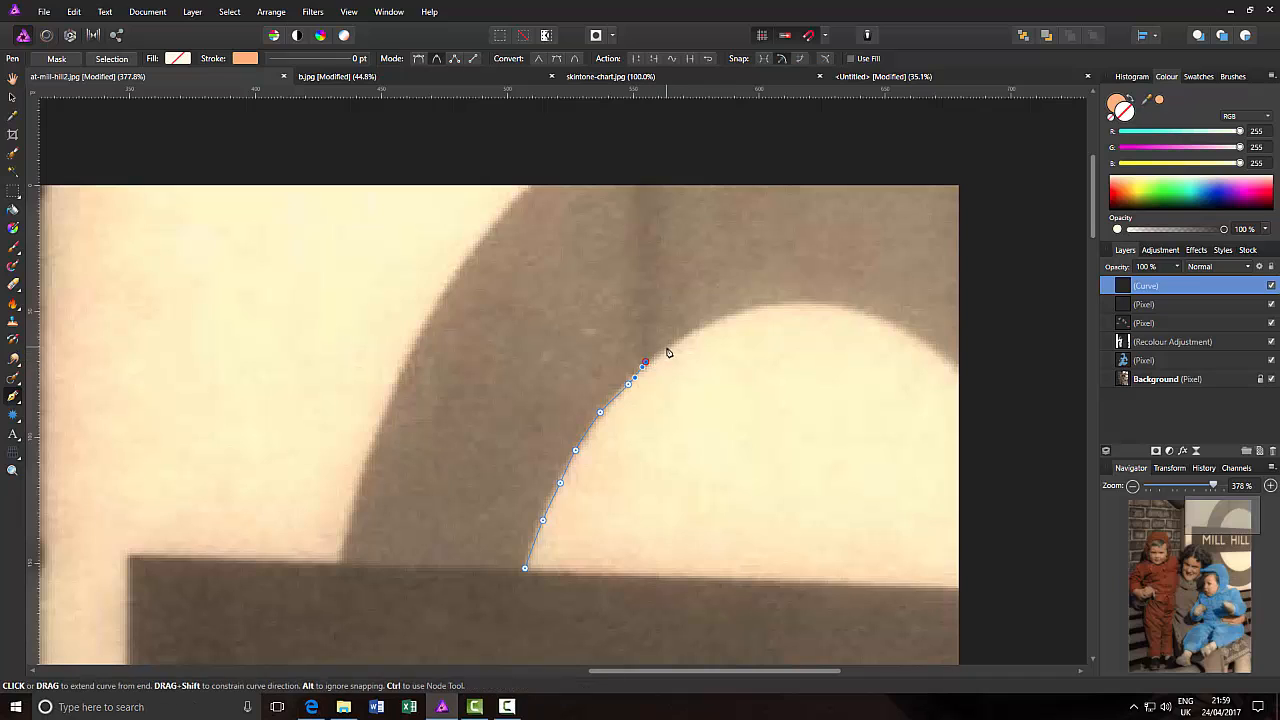
pyautogui.click(704, 327)
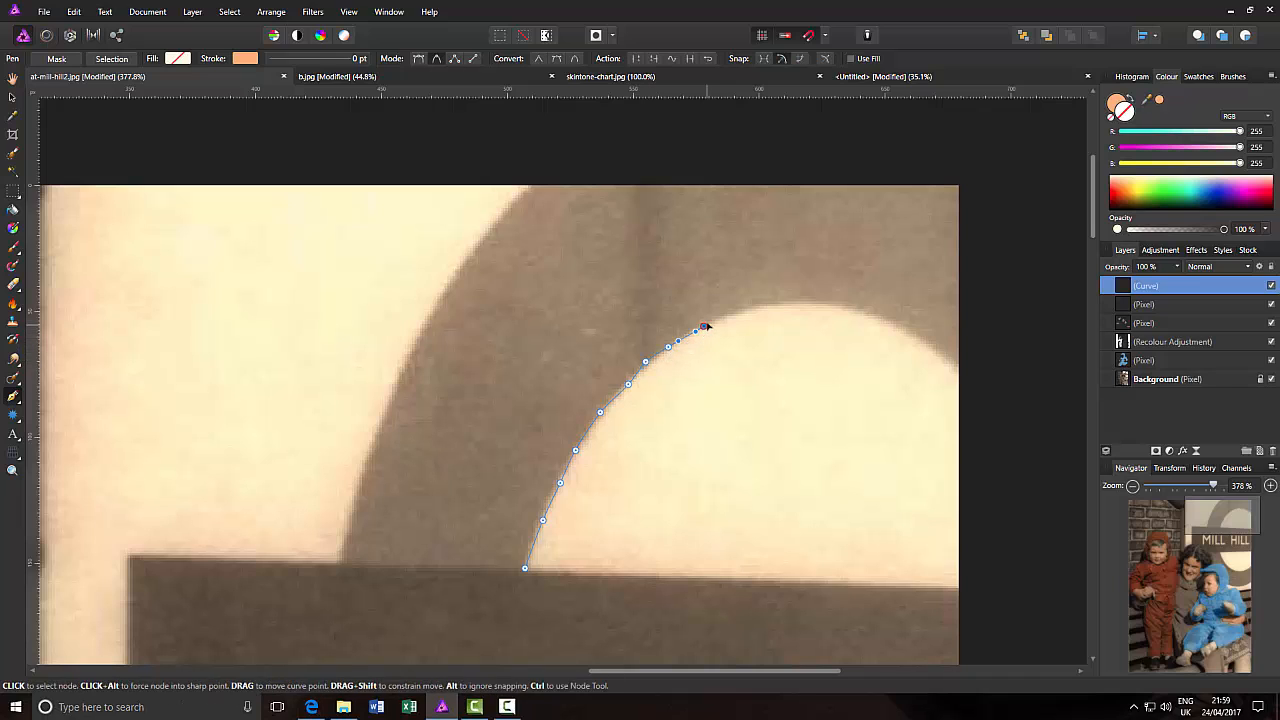
pyautogui.click(739, 312)
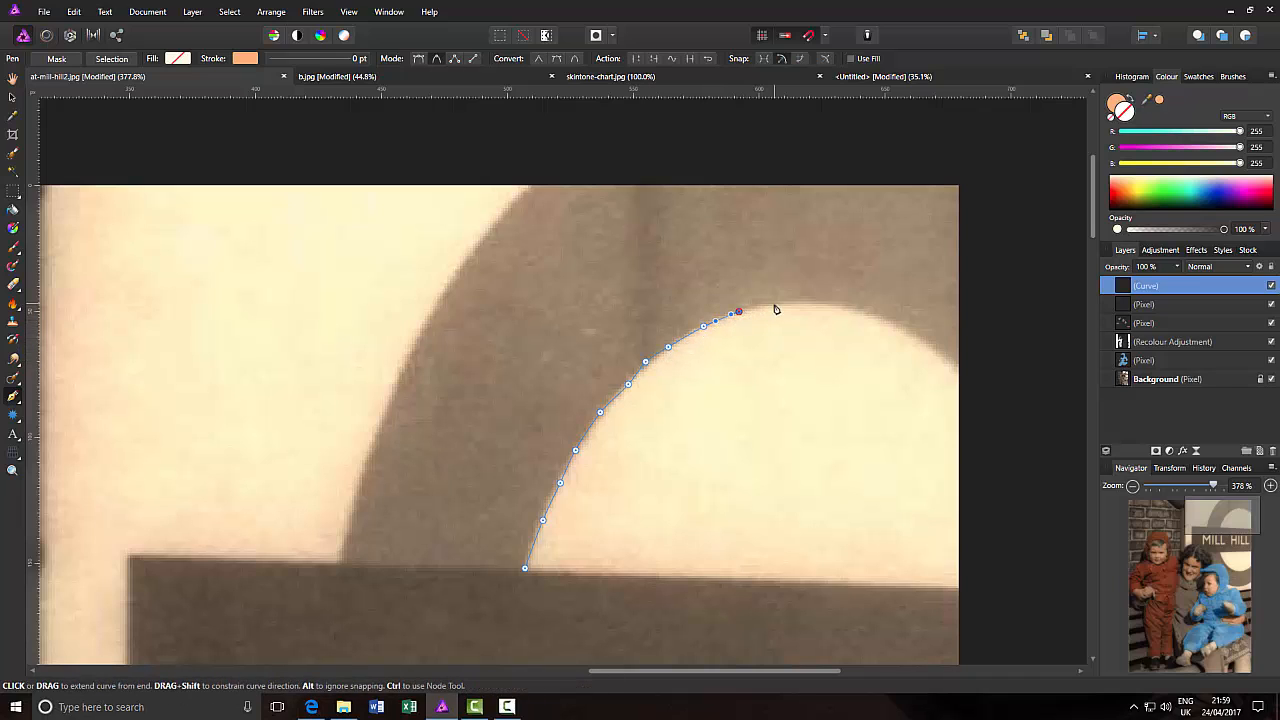
pyautogui.click(774, 304)
pyautogui.click(815, 299)
pyautogui.click(837, 304)
pyautogui.hotkey('ctrl', 'z')
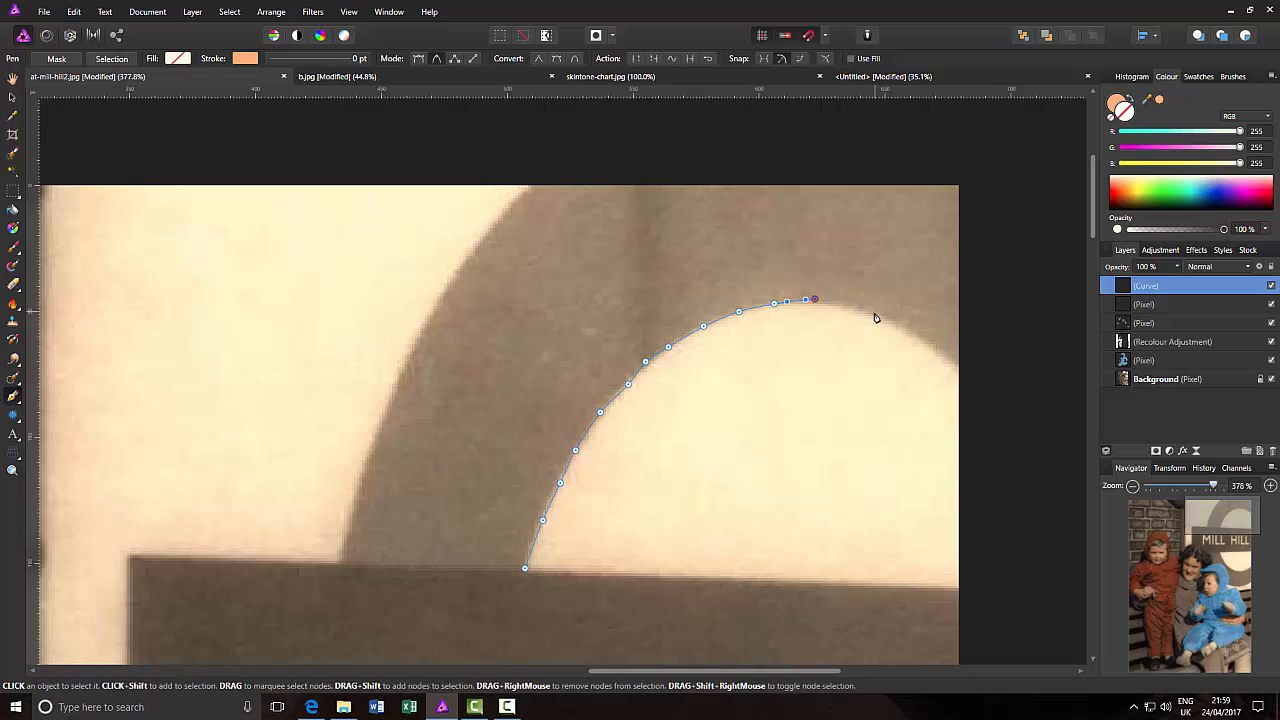
pyautogui.hotkey('ctrl', 'z')
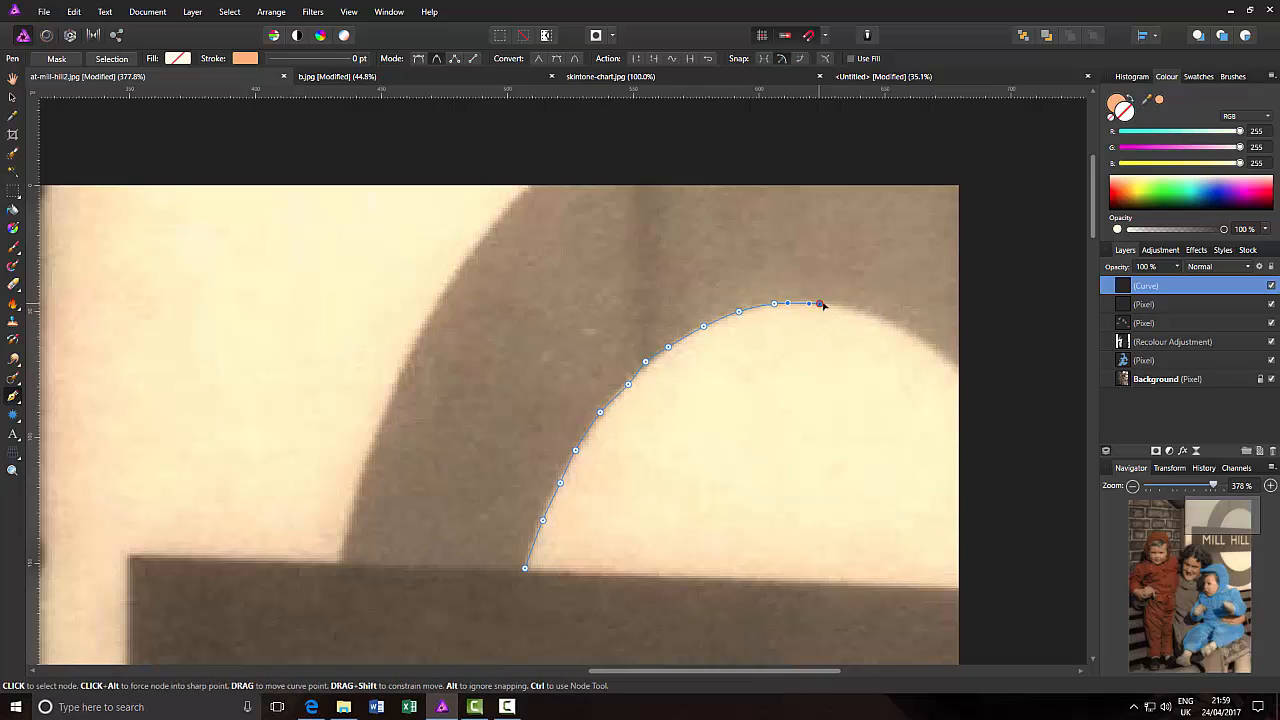
pyautogui.click(847, 305)
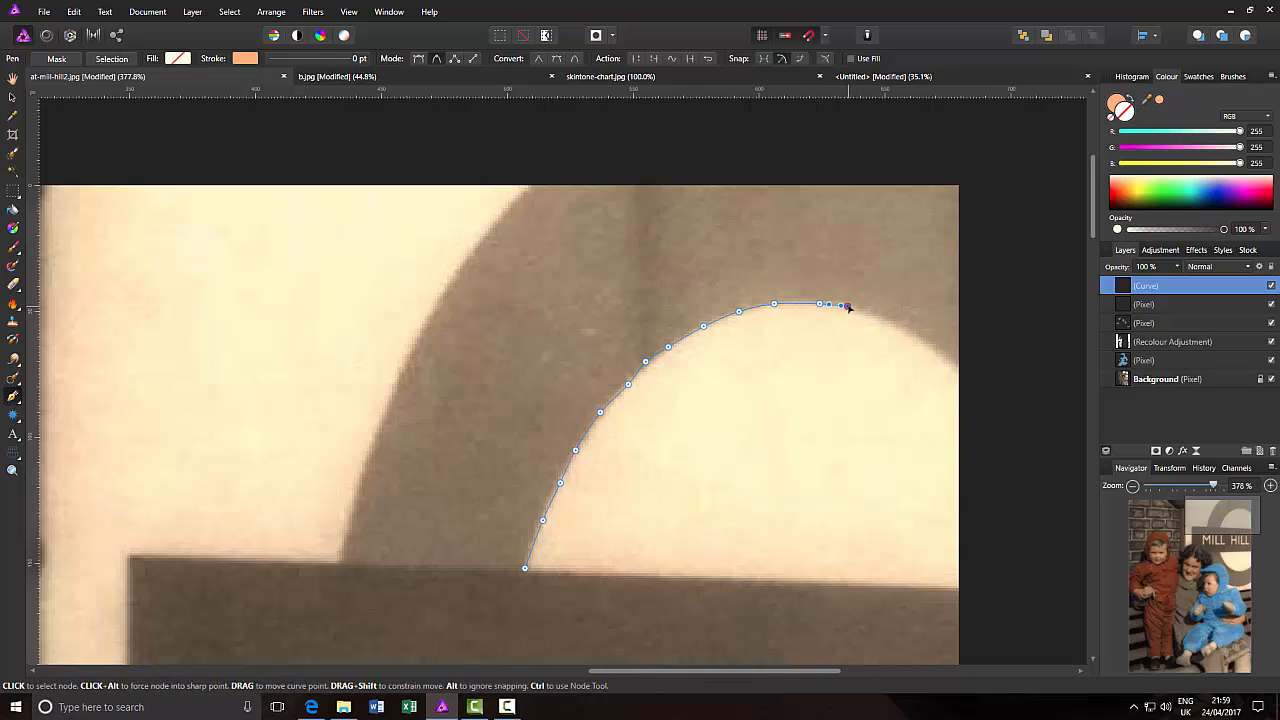
pyautogui.click(904, 328)
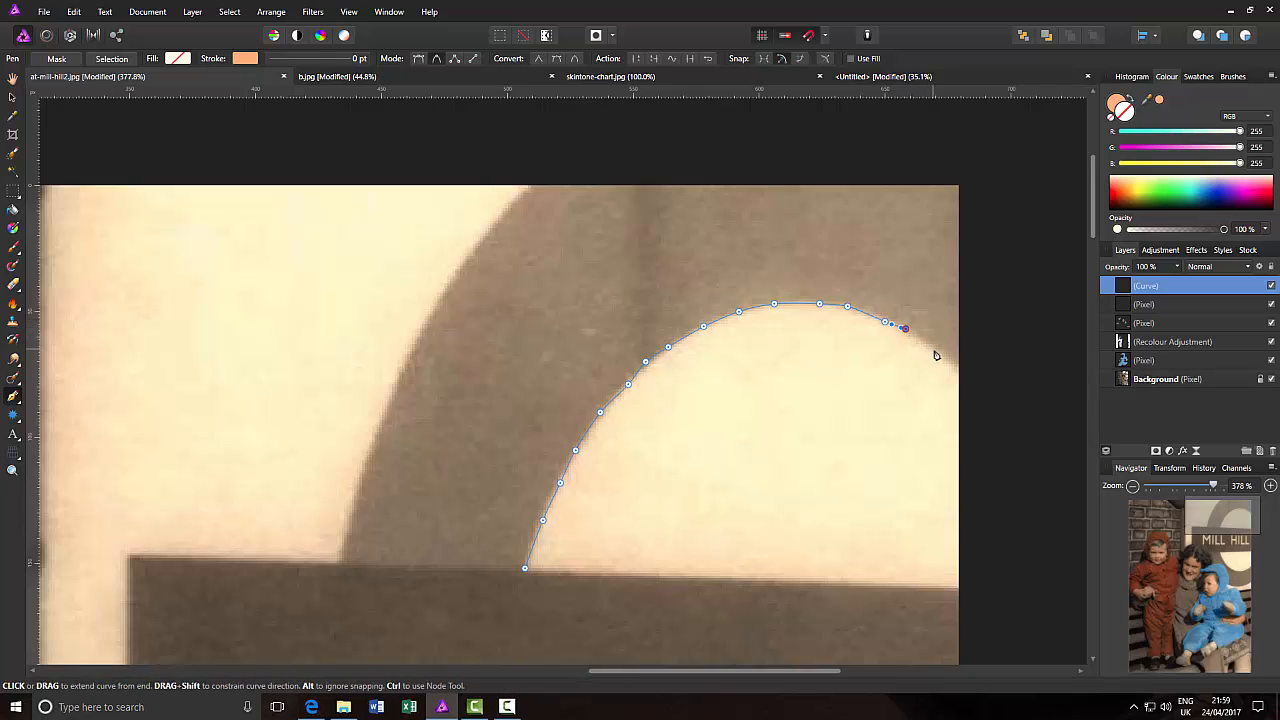
pyautogui.click(935, 349)
pyautogui.click(958, 364)
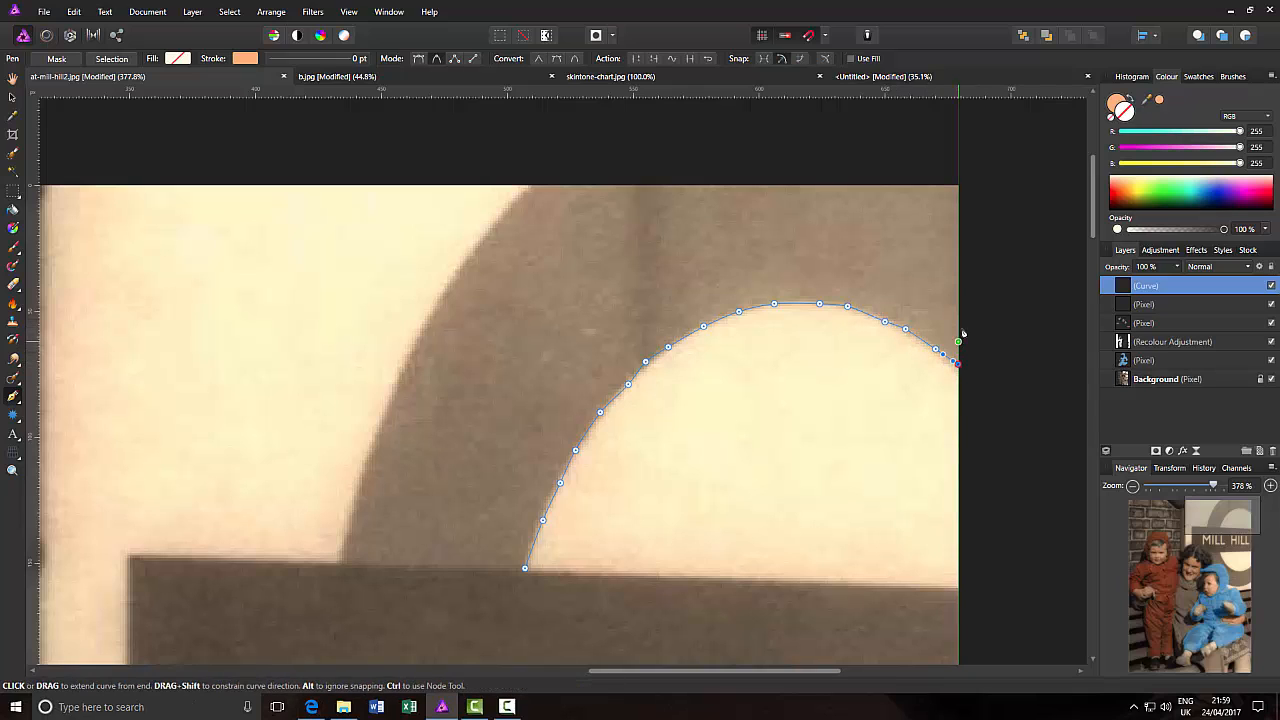
# Continue the path around the photo's corner and down the arch's outer edge, closing it at the starting node along the bar.
pyautogui.click(958, 187)
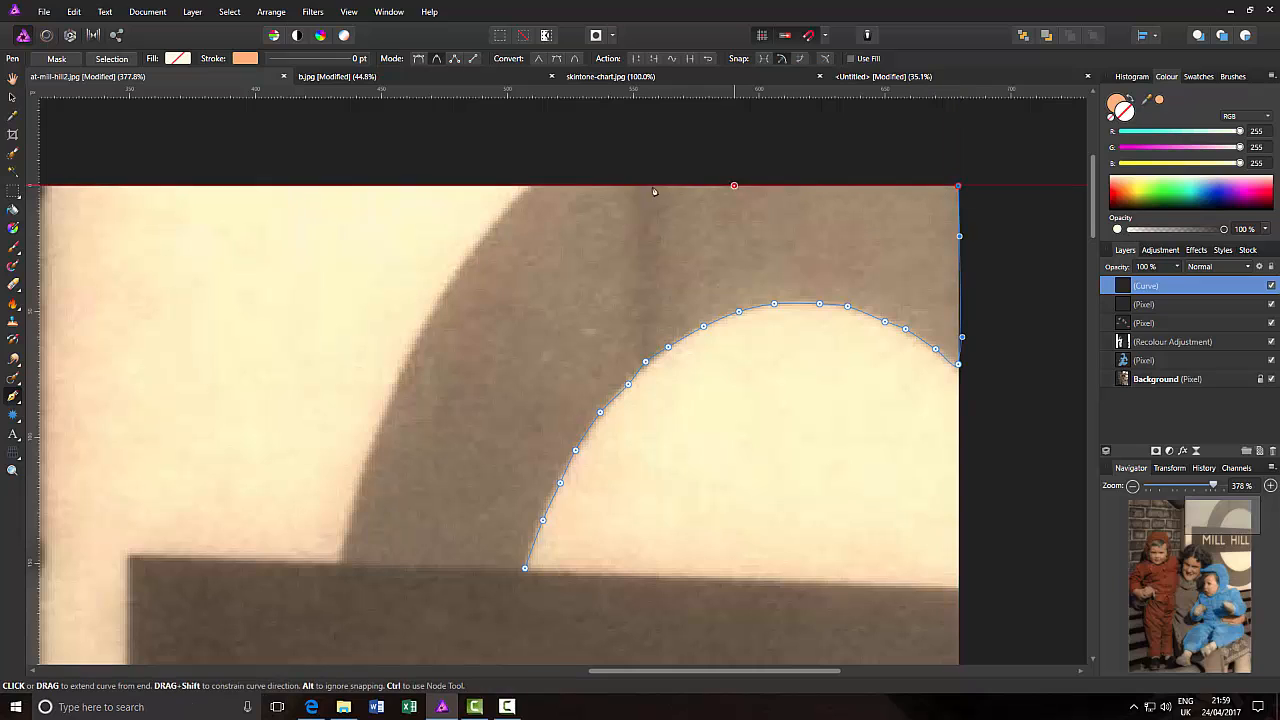
pyautogui.click(530, 187)
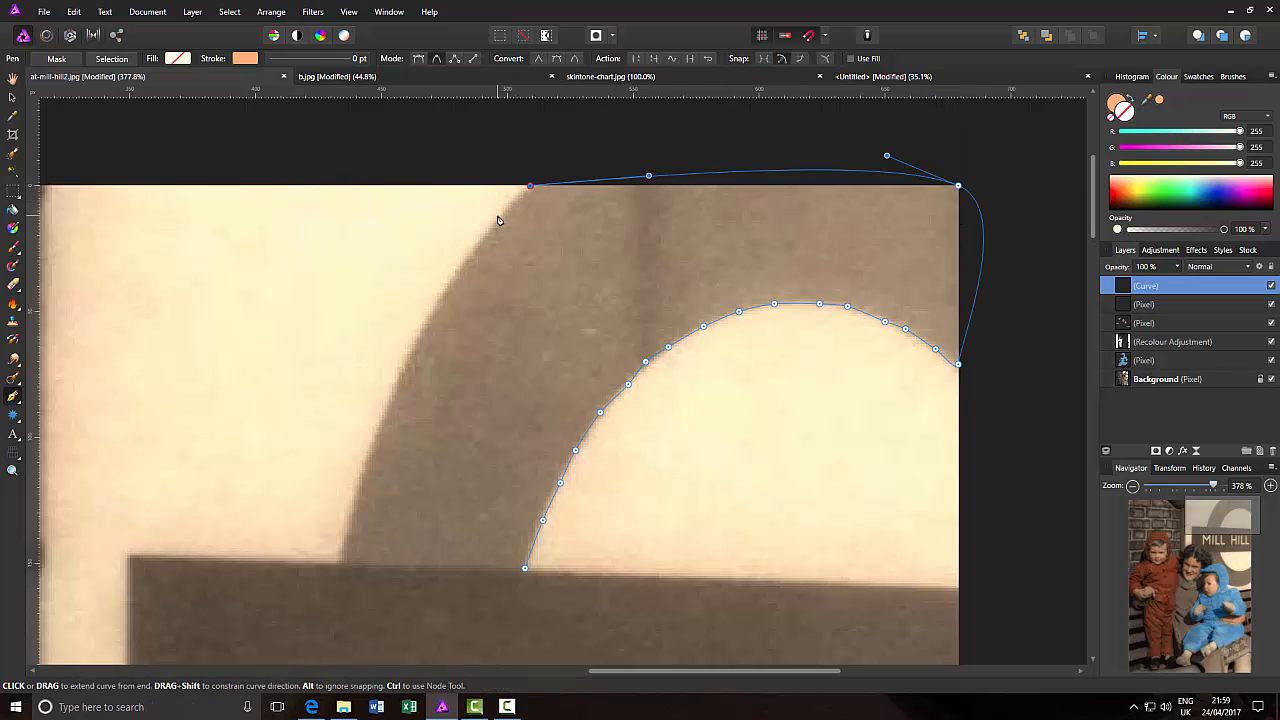
pyautogui.click(498, 215)
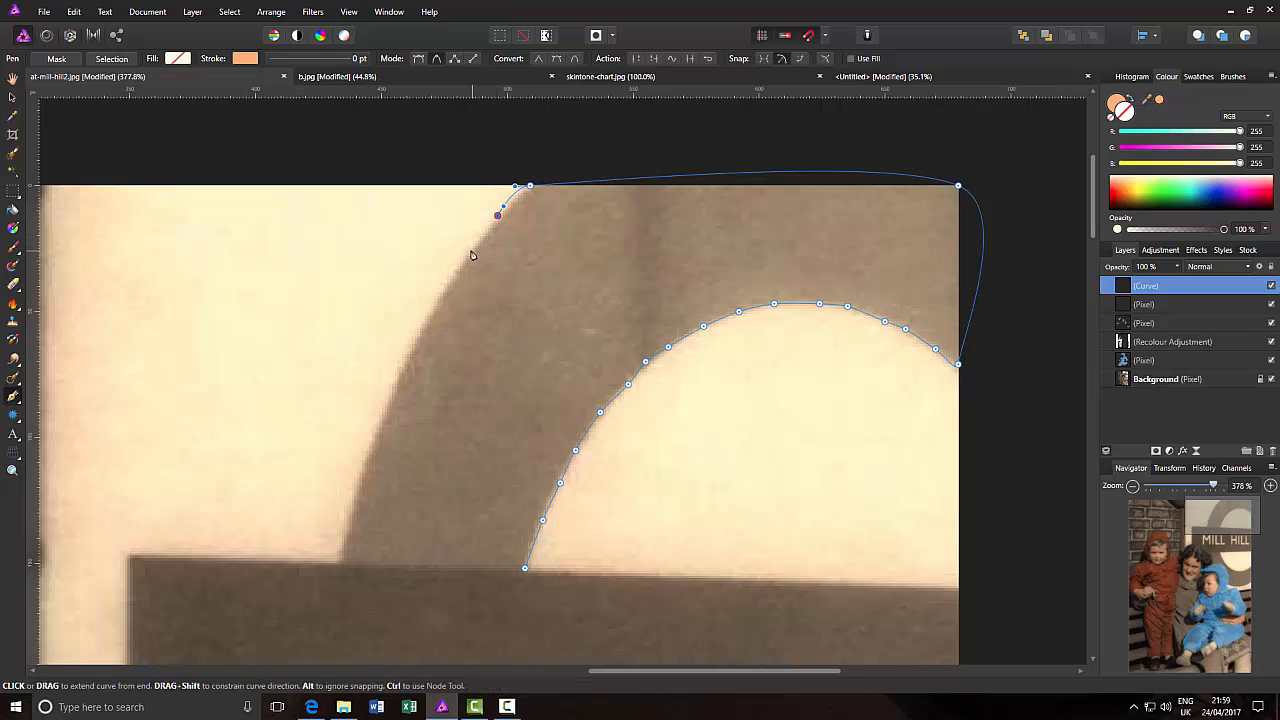
pyautogui.click(472, 253)
pyautogui.click(450, 278)
pyautogui.click(420, 334)
pyautogui.click(389, 407)
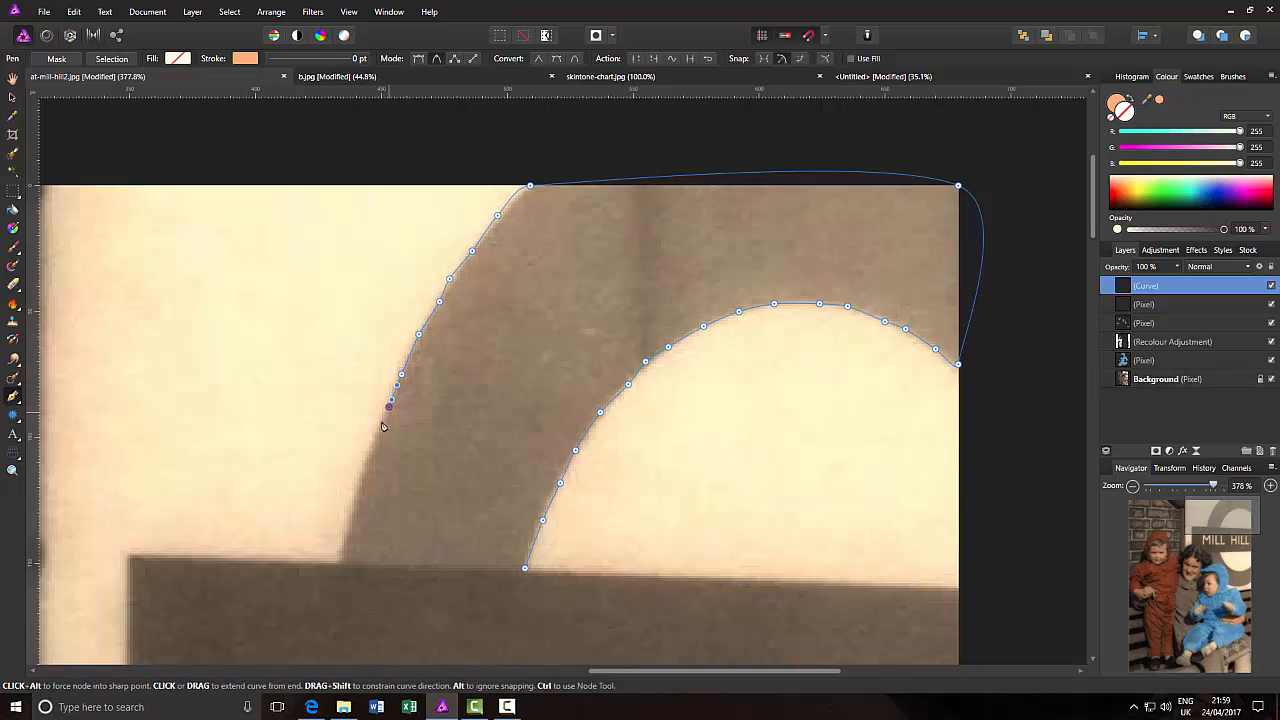
pyautogui.click(376, 439)
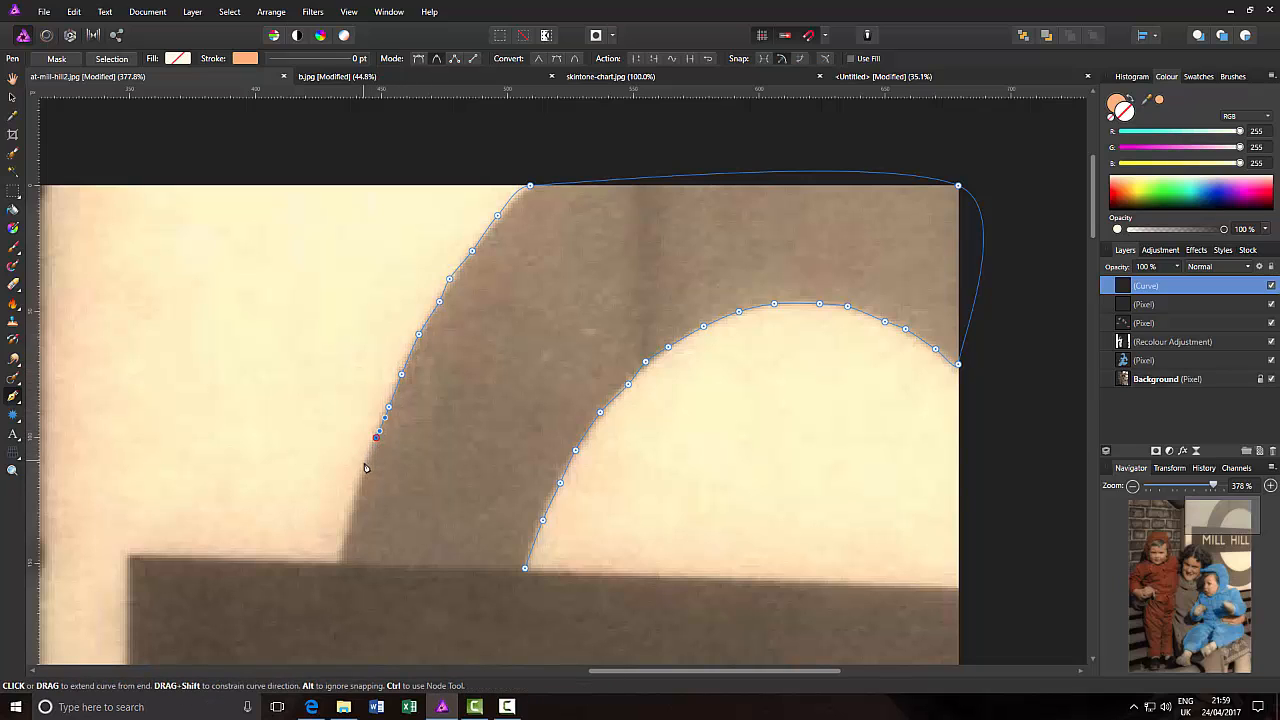
pyautogui.click(366, 471)
pyautogui.click(356, 500)
pyautogui.click(349, 525)
pyautogui.click(346, 548)
pyautogui.click(344, 562)
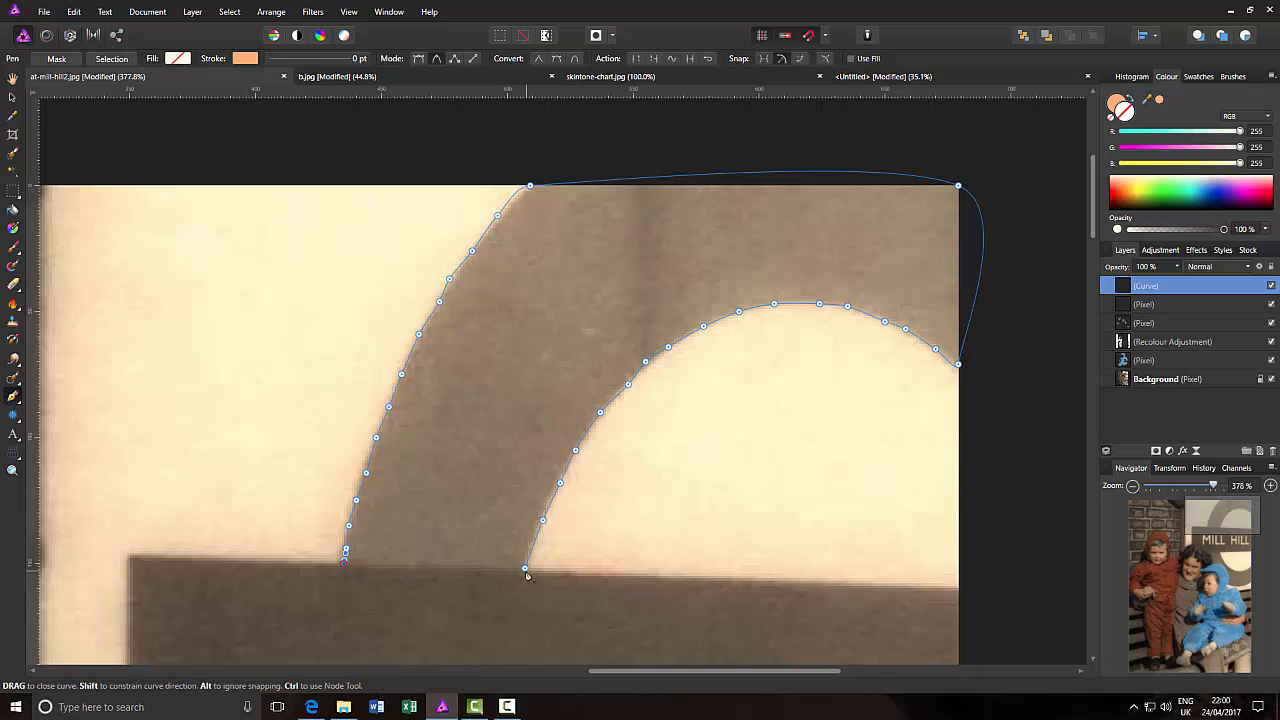
pyautogui.moveTo(526, 570); pyautogui.dragTo(541, 566)
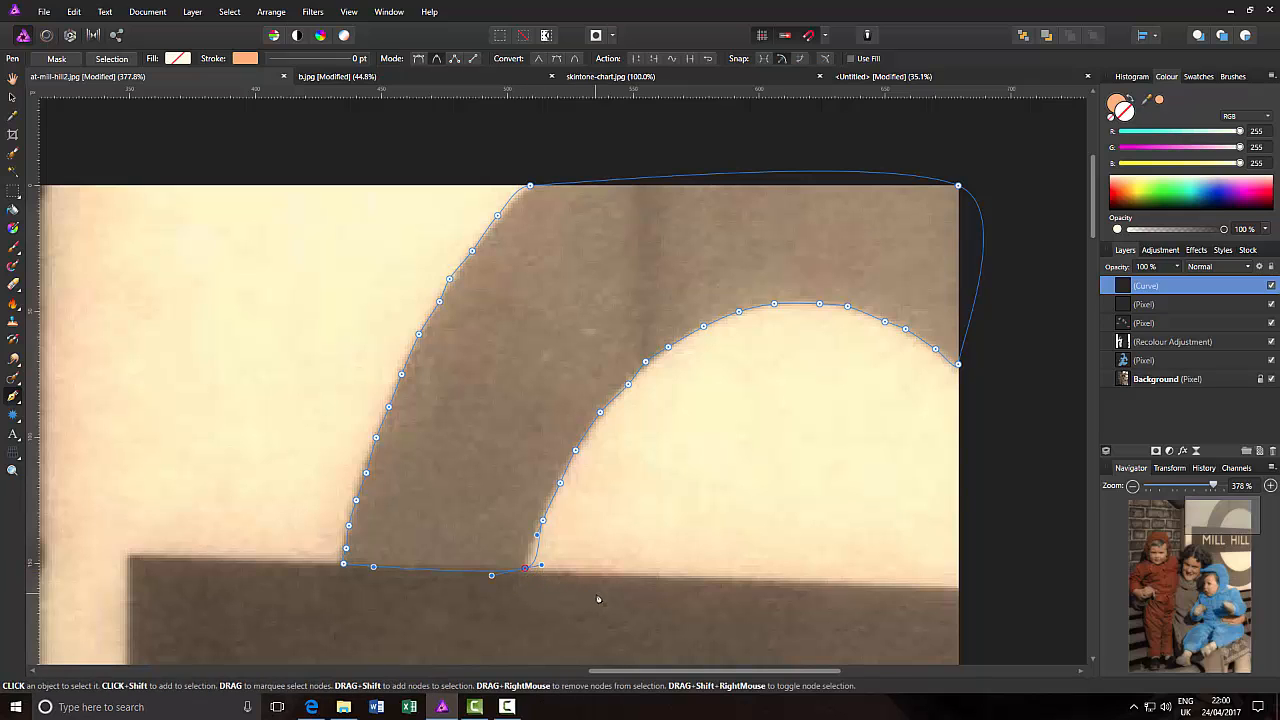
# Convert the closed arch curve to a selection and feather it with a 1 px radius.
pyautogui.hotkey('ctrl', '0')
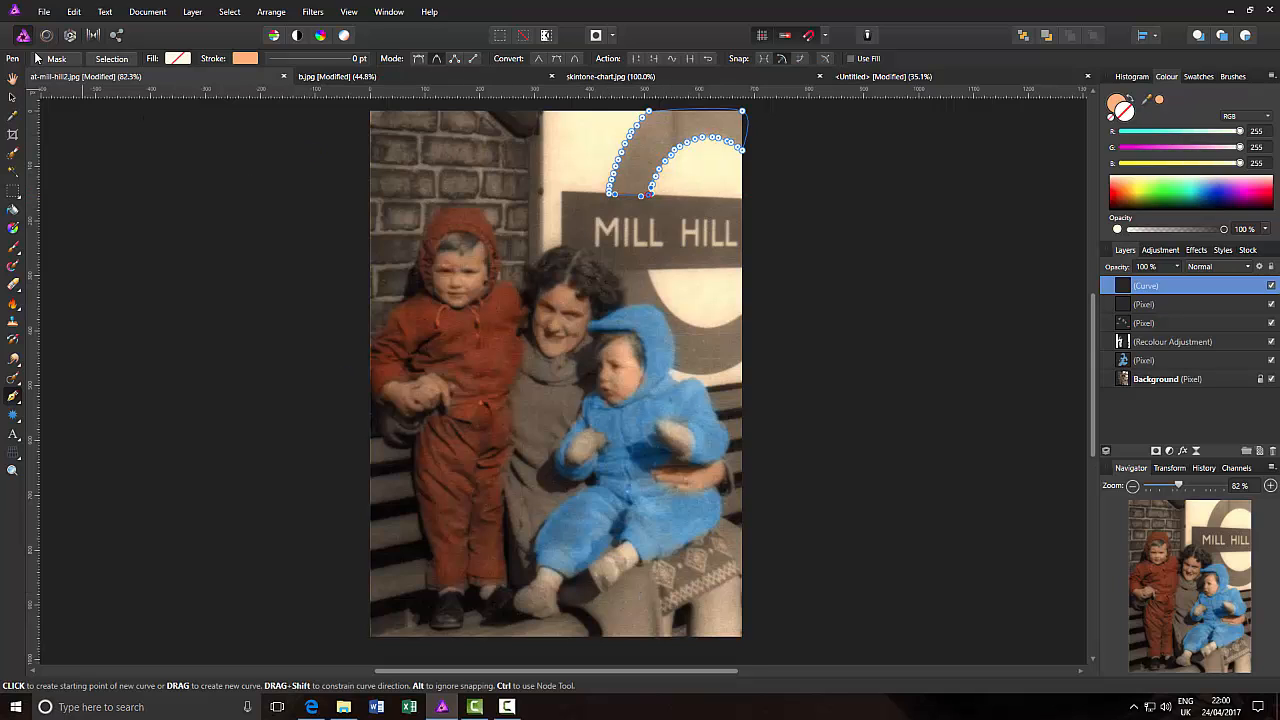
pyautogui.click(108, 60)
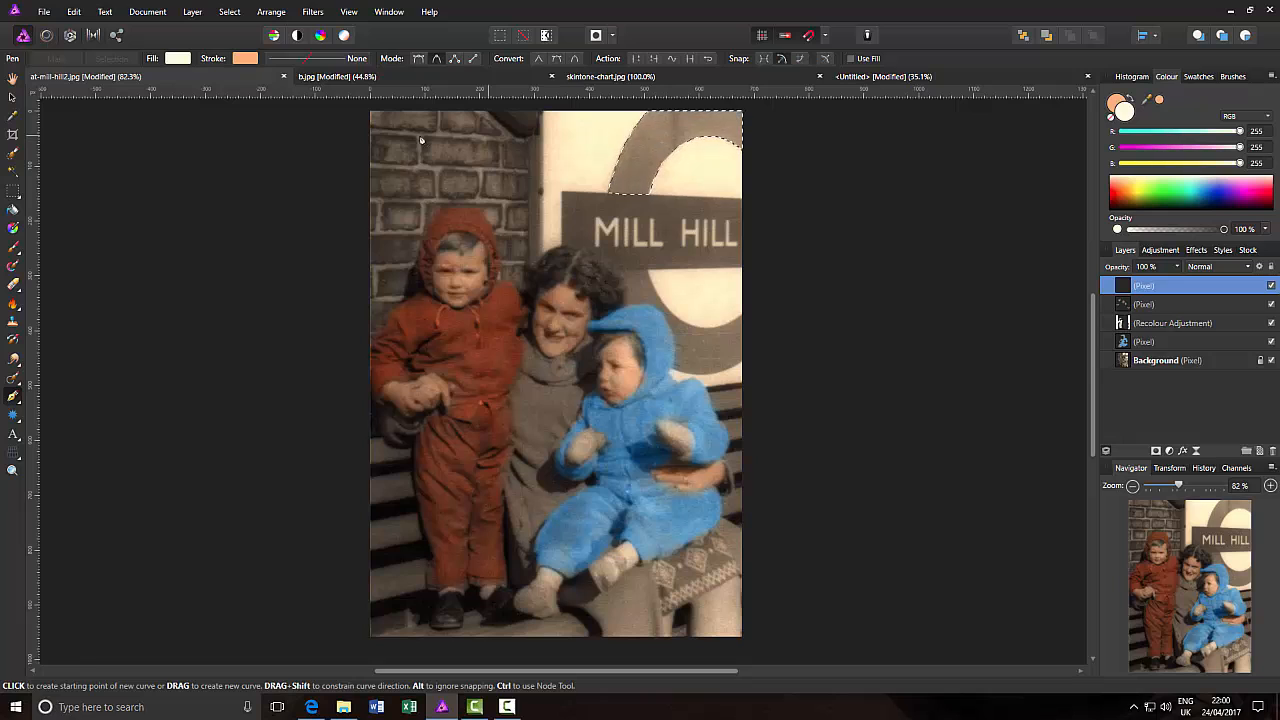
pyautogui.click(240, 13)
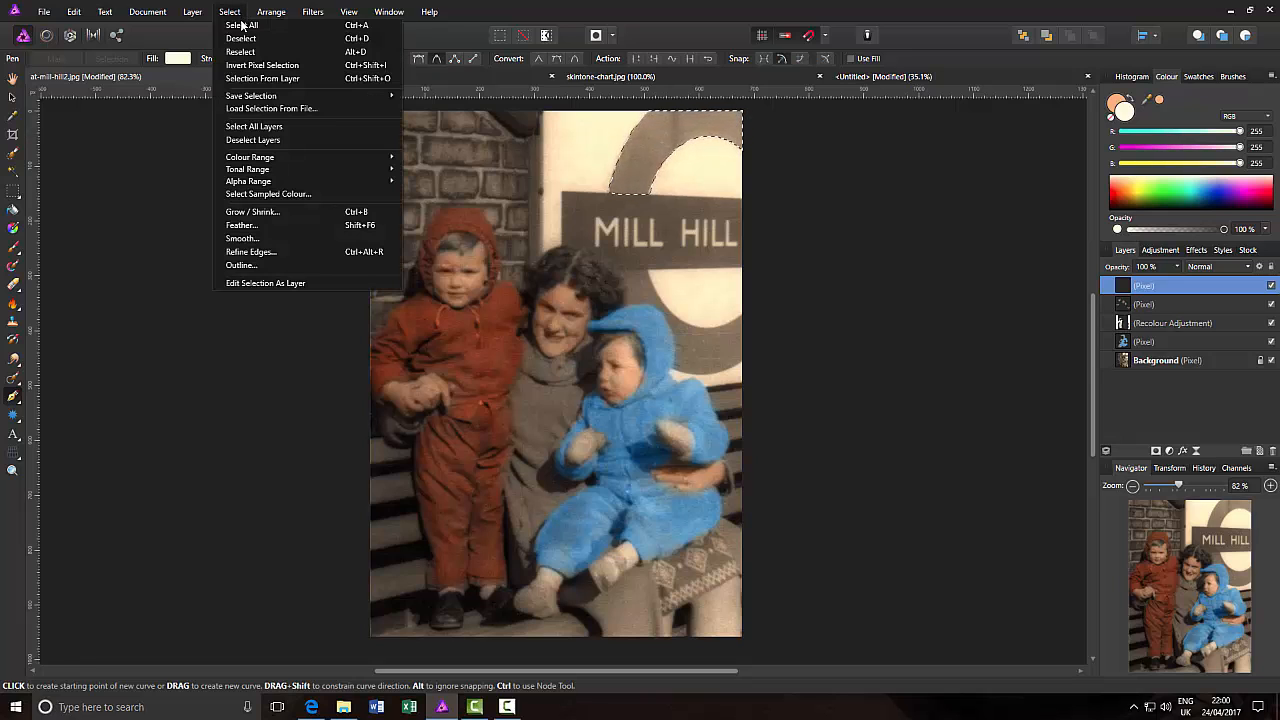
pyautogui.click(241, 225)
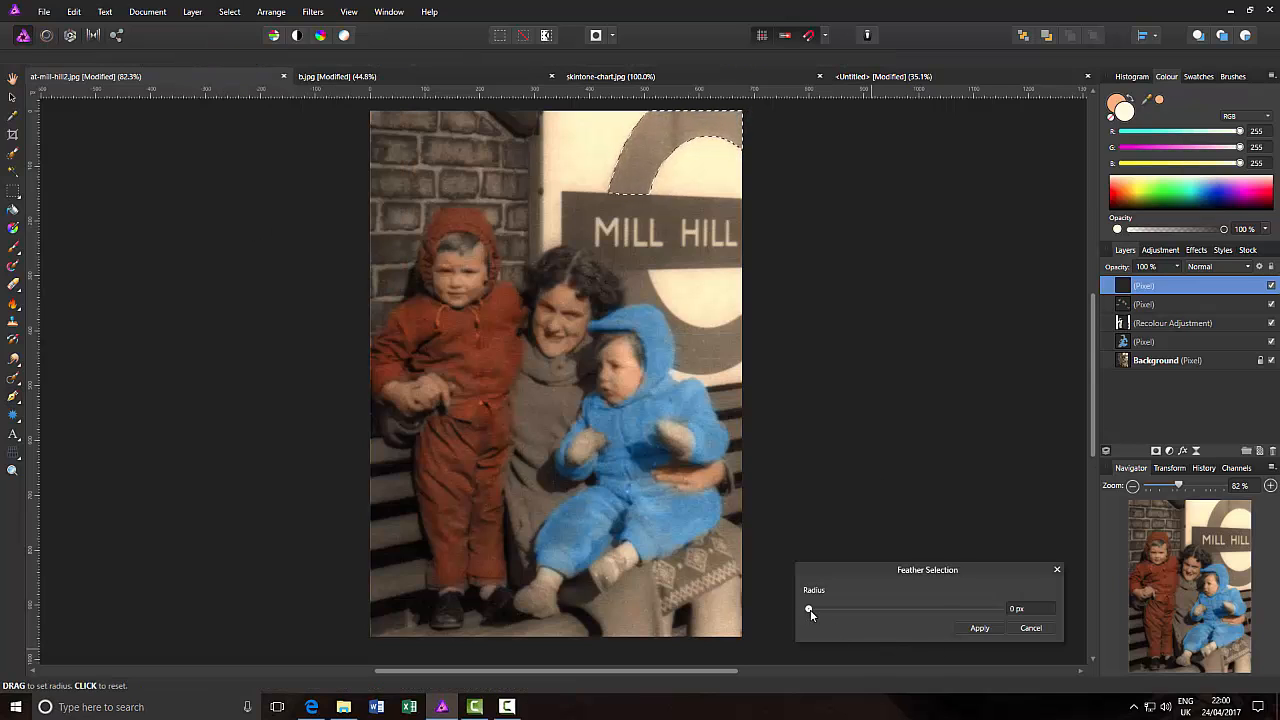
pyautogui.moveTo(810, 610); pyautogui.dragTo(809, 609)
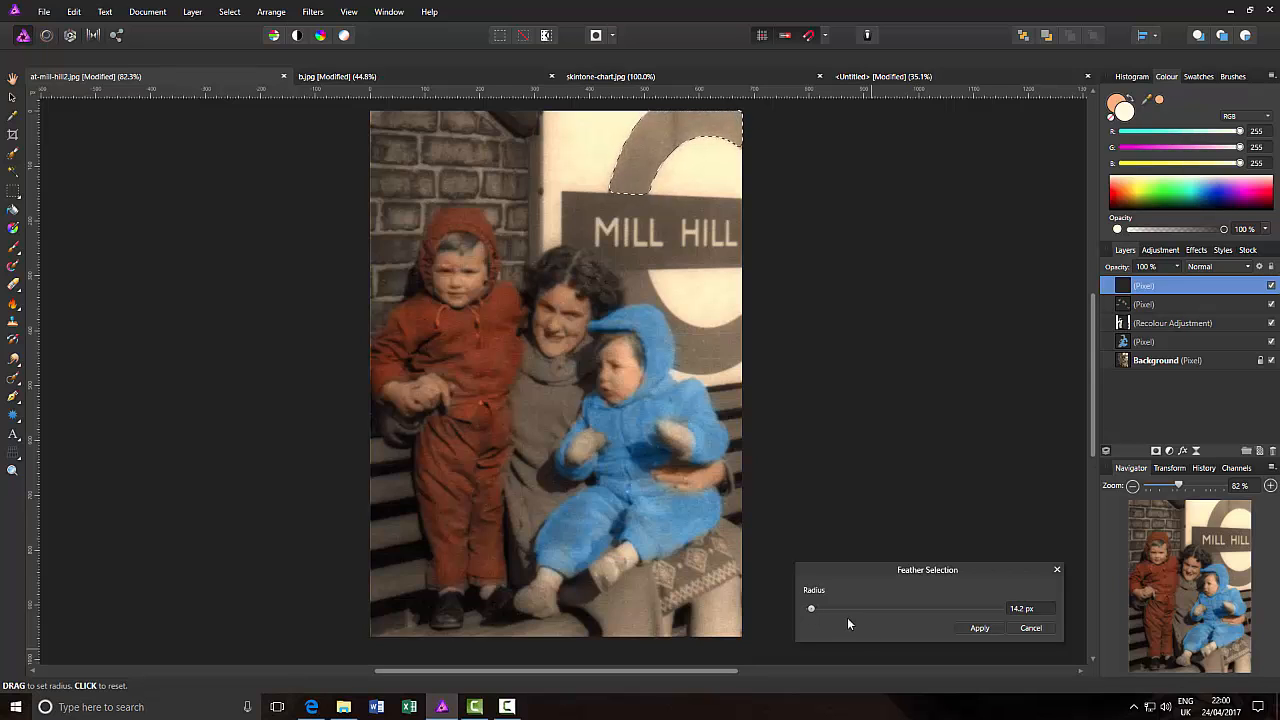
pyautogui.click(1027, 610)
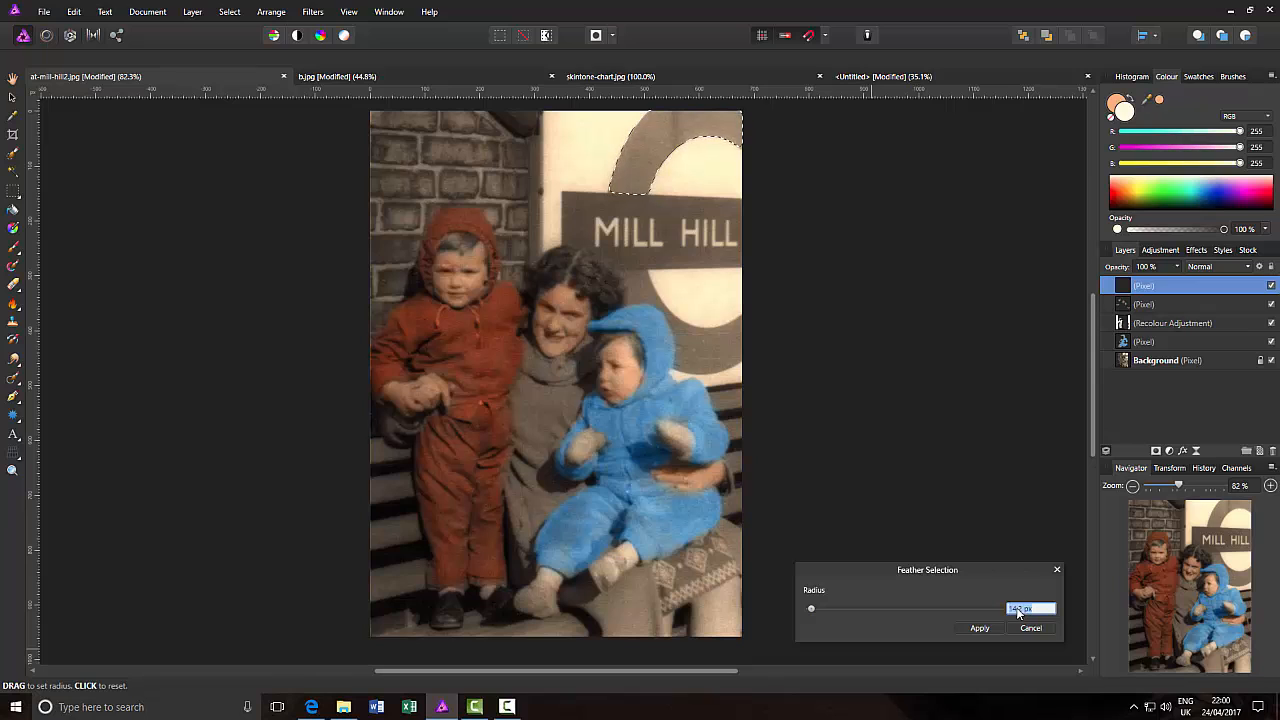
pyautogui.write('1')
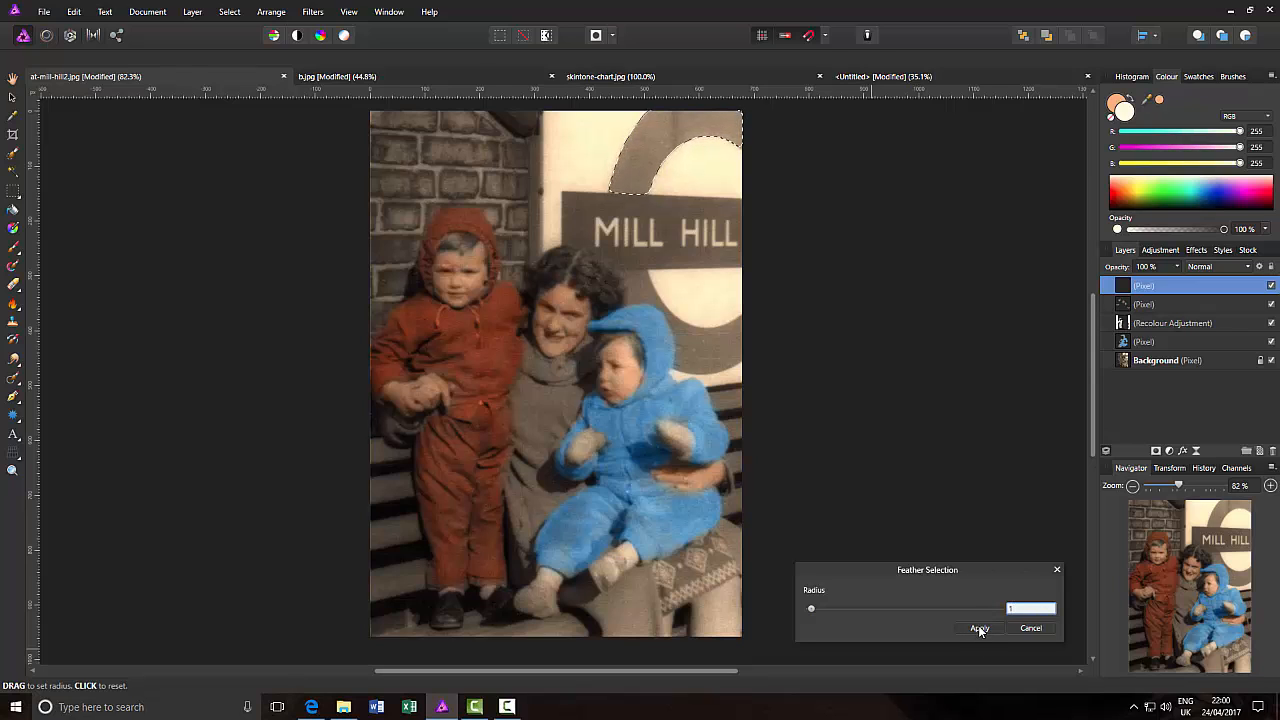
pyautogui.click(979, 629)
# Activate the Paint Brush and choose an orange-red paint colour of RGB 250, 79, 0.
pyautogui.press('p')
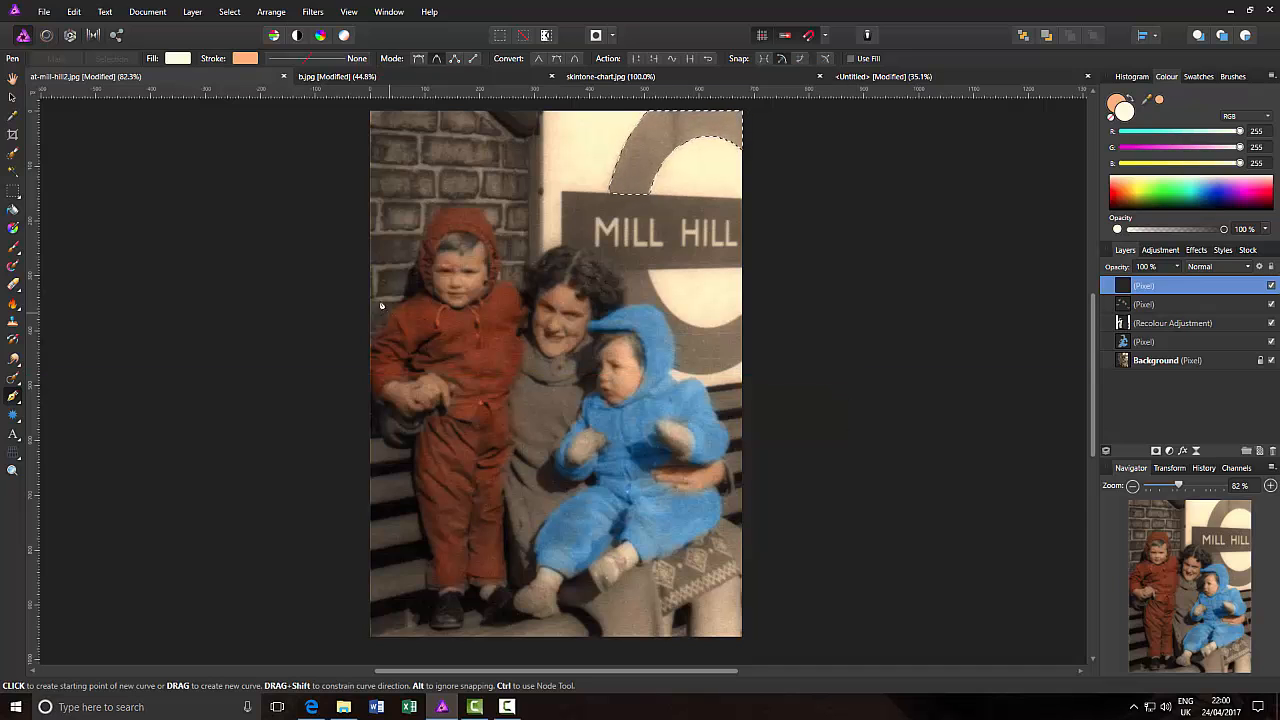
pyautogui.click(13, 251)
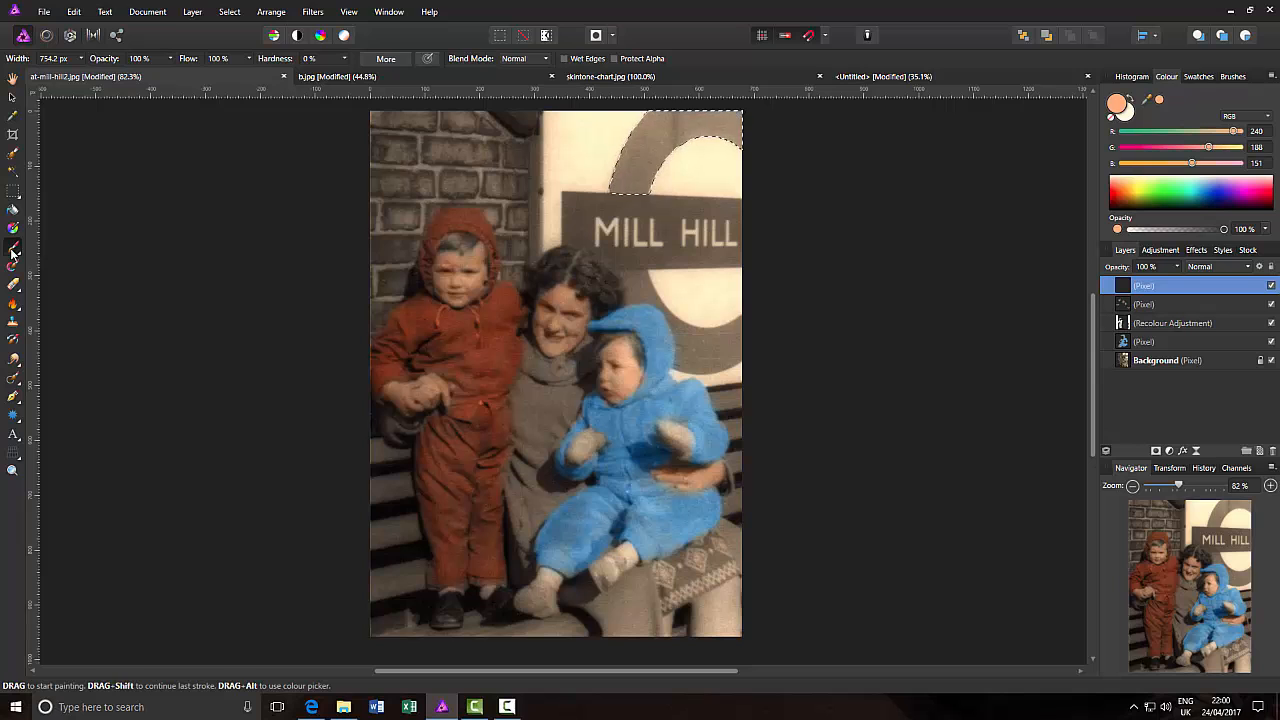
pyautogui.click(1119, 197)
pyautogui.click(1119, 194)
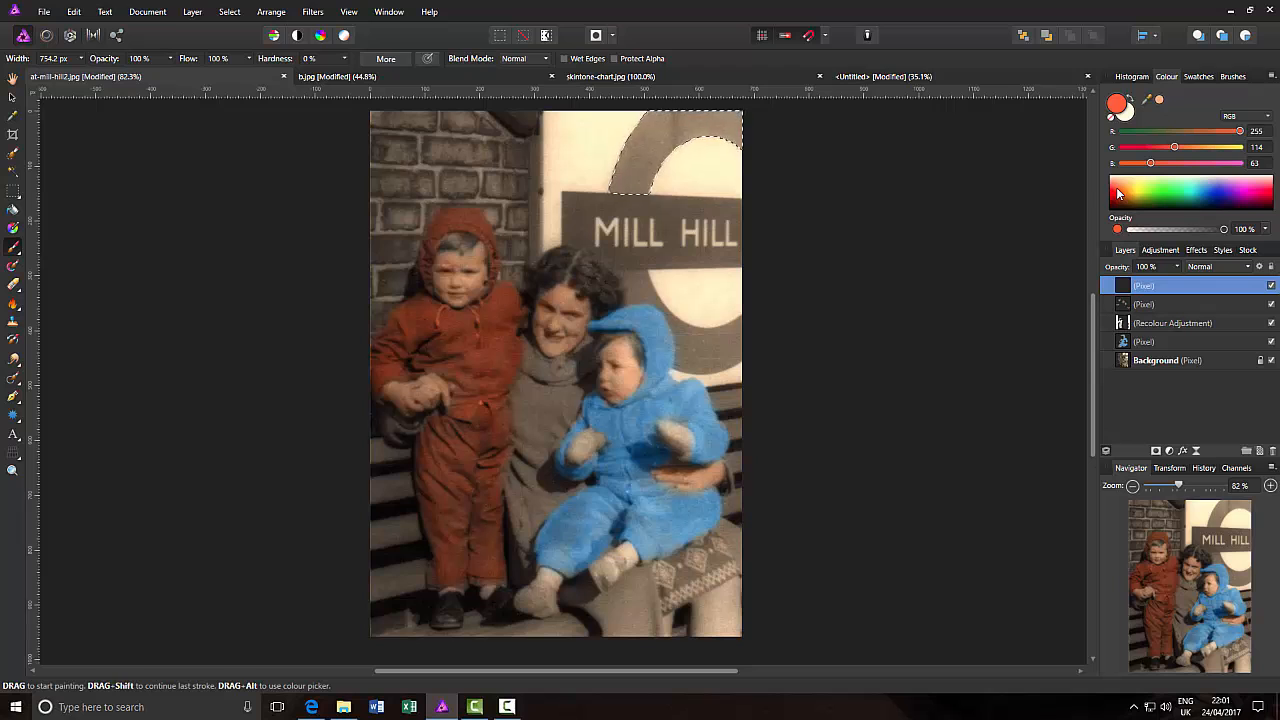
pyautogui.click(1125, 197)
pyautogui.click(1120, 198)
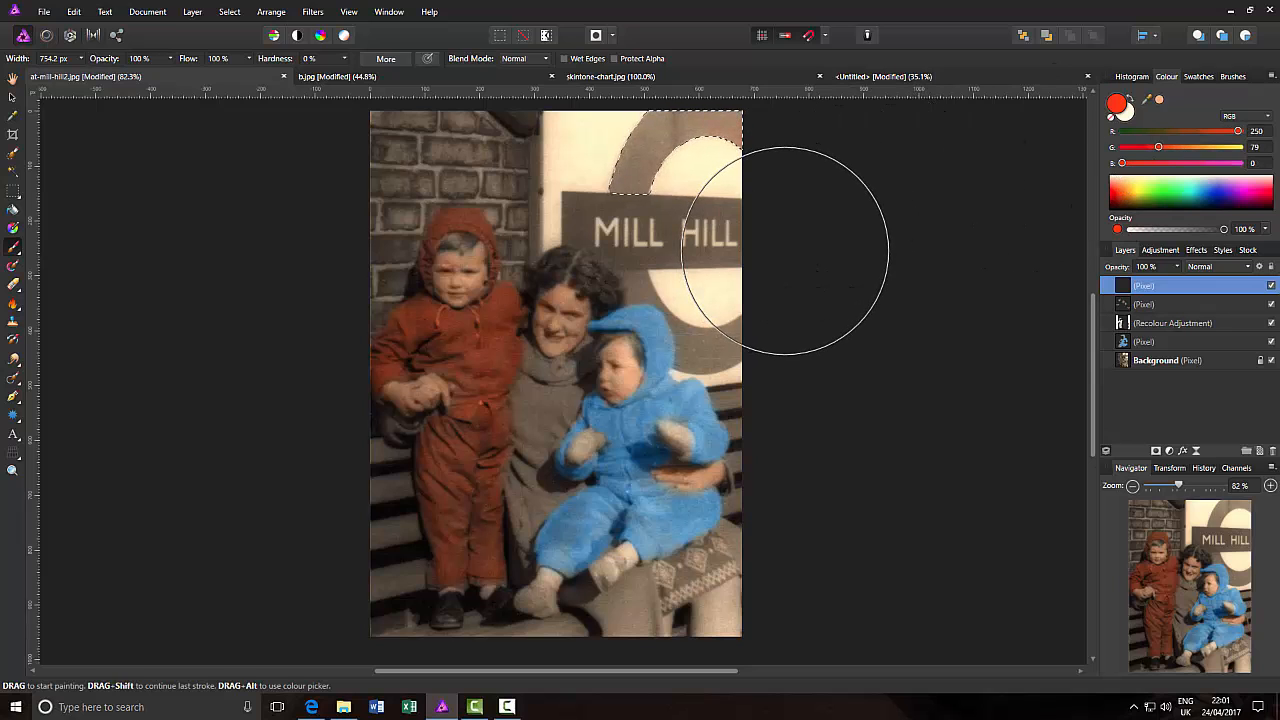
# Reduce the brush width to 241.8 px and try a red stroke across the selected arch, undoing the stroke.
pyautogui.press('[')
pyautogui.press('[')
pyautogui.press('[')
pyautogui.press('[')
pyautogui.press('[')
pyautogui.press('[')
pyautogui.press('[')
pyautogui.press('[')
pyautogui.press('[')
pyautogui.press('[')
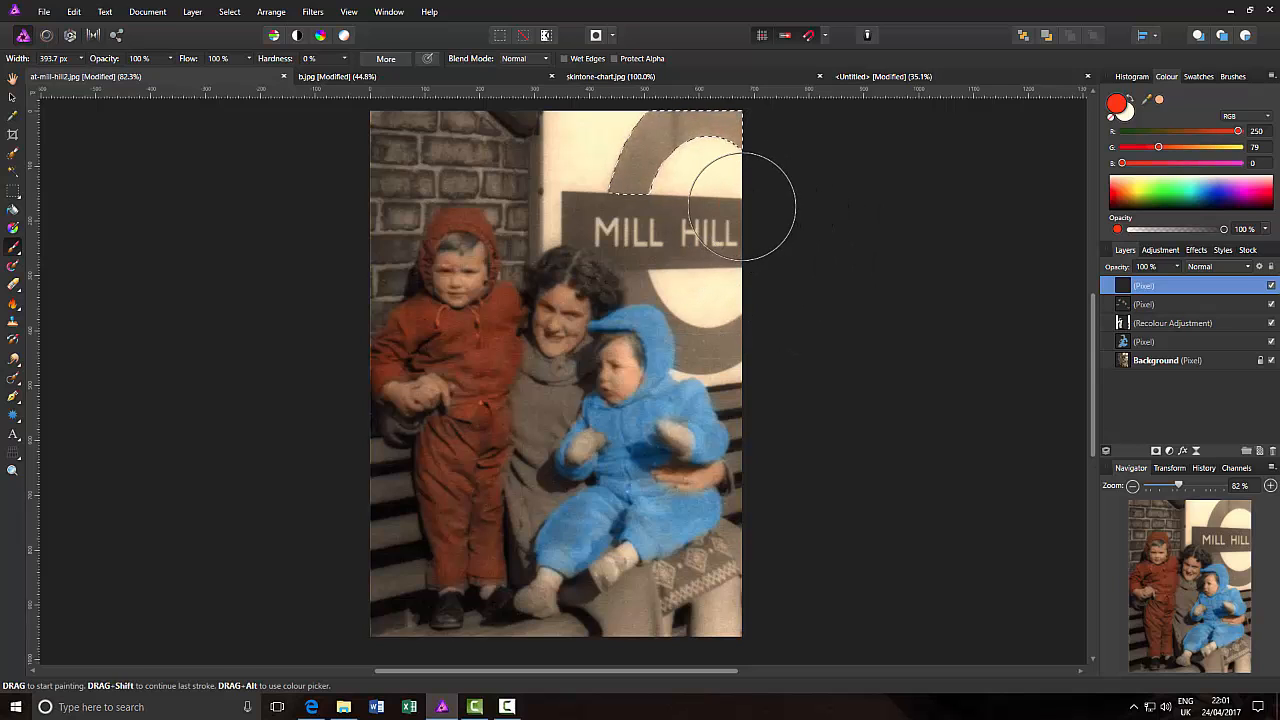
pyautogui.moveTo(737, 194)
pyautogui.mouseDown()
pyautogui.moveTo(712, 152)
pyautogui.moveTo(602, 180)
pyautogui.mouseUp()
pyautogui.hotkey('ctrl', 'z')
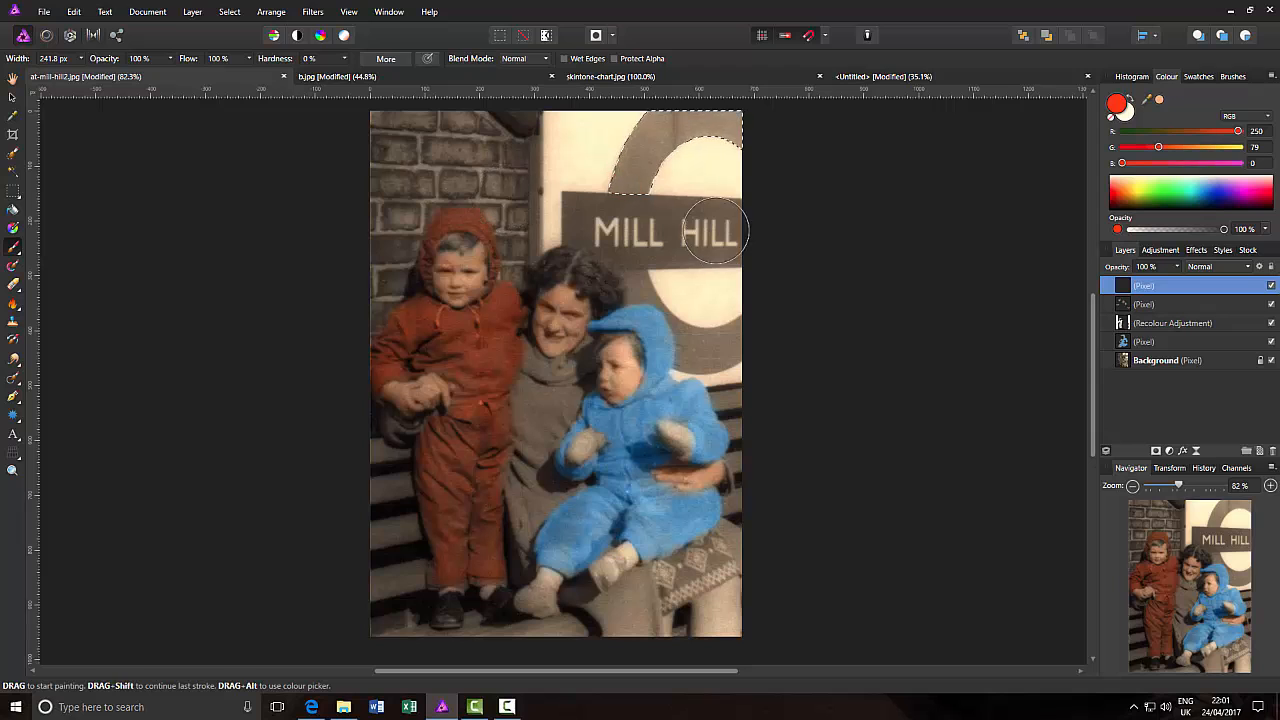
# Paint the selected arch solid red with the RGB 250, 79, 0 brush, undoing the first partial stroke.
pyautogui.moveTo(746, 135)
pyautogui.mouseDown()
pyautogui.moveTo(682, 121)
pyautogui.moveTo(585, 131)
pyautogui.moveTo(552, 164)
pyautogui.mouseUp()
pyautogui.hotkey('ctrl', 'z')
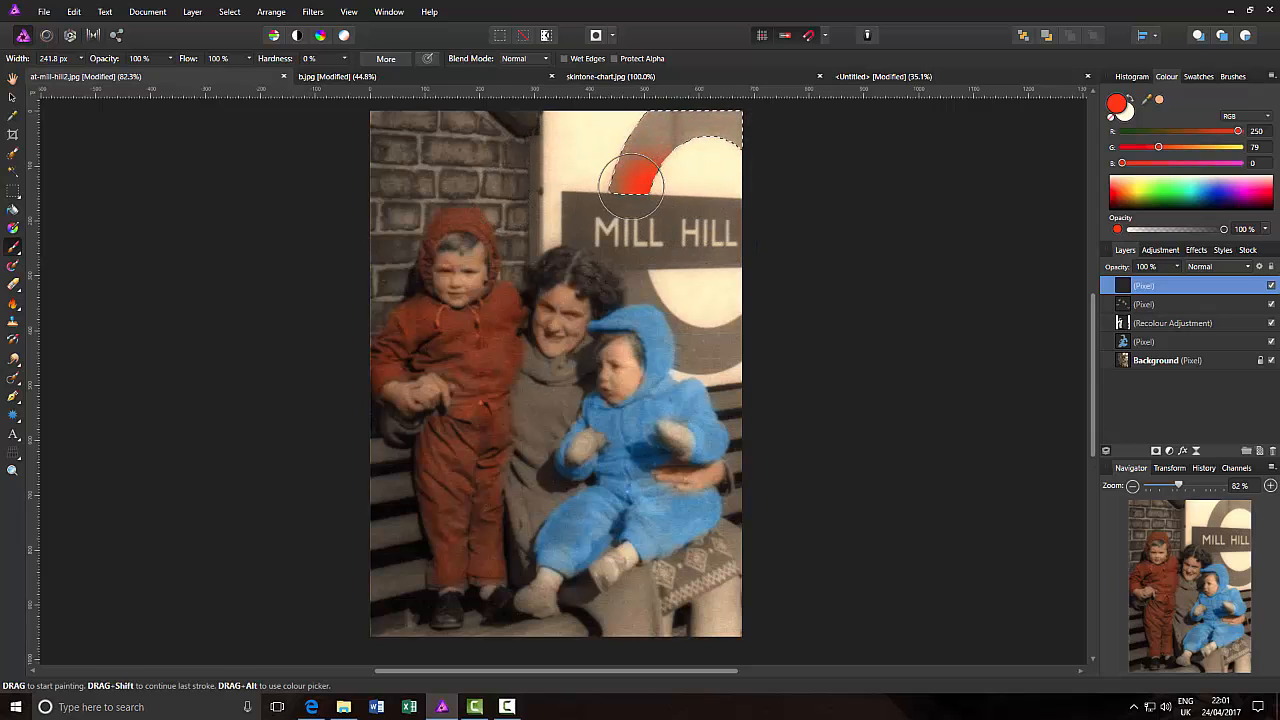
pyautogui.moveTo(735, 140)
pyautogui.mouseDown()
pyautogui.moveTo(625, 180)
pyautogui.moveTo(663, 173)
pyautogui.mouseUp()
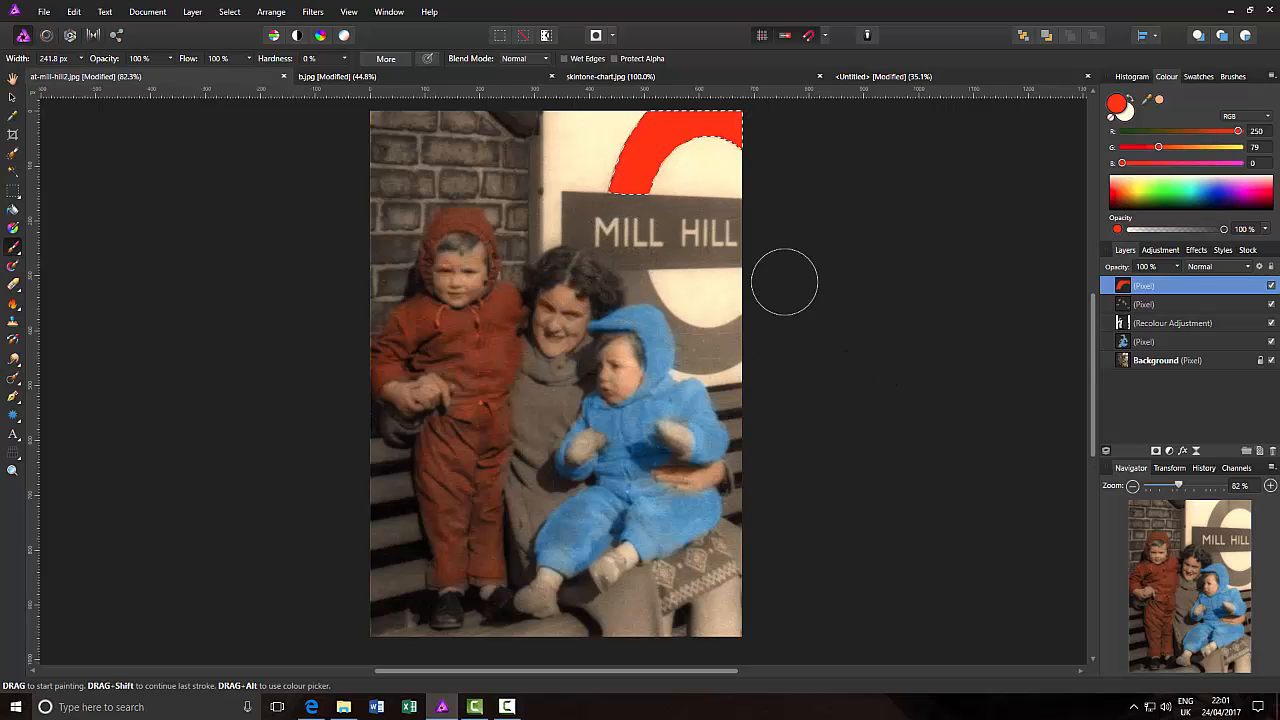
# Set the red arch layer's blend mode to Colour and deselect the arch.
pyautogui.click(1247, 267)
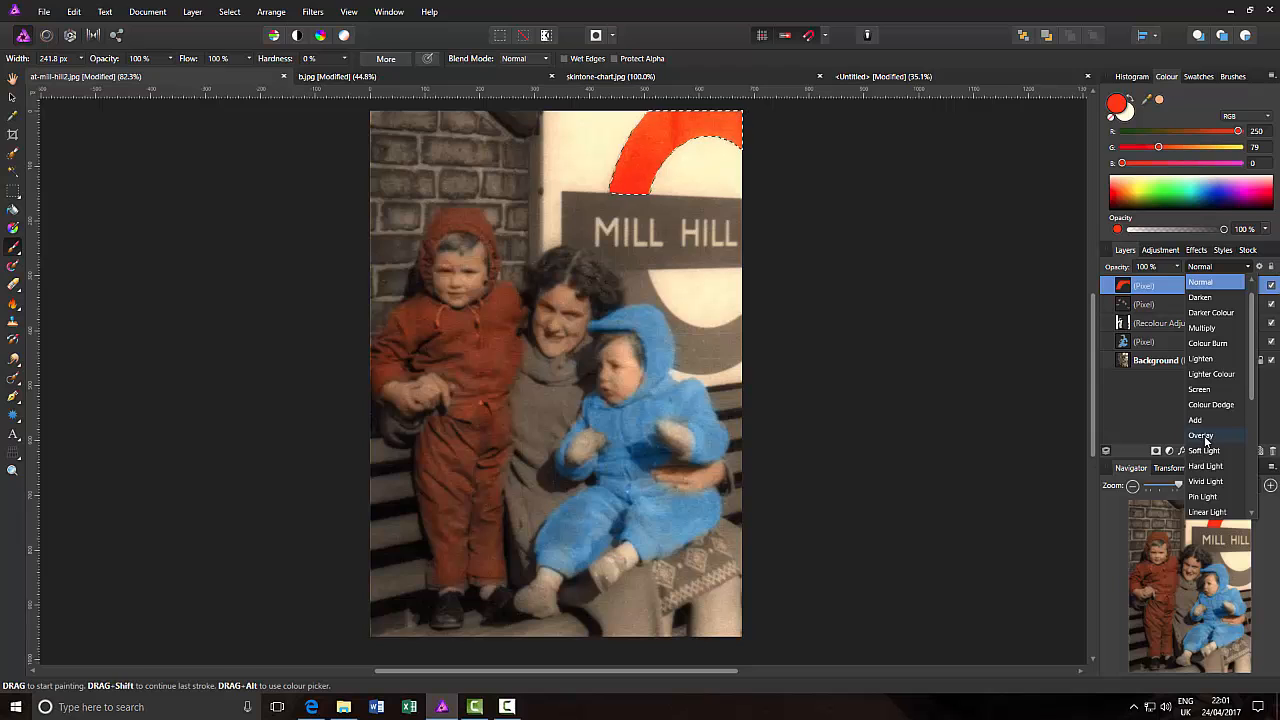
pyautogui.scroll(-4, 1216, 480)
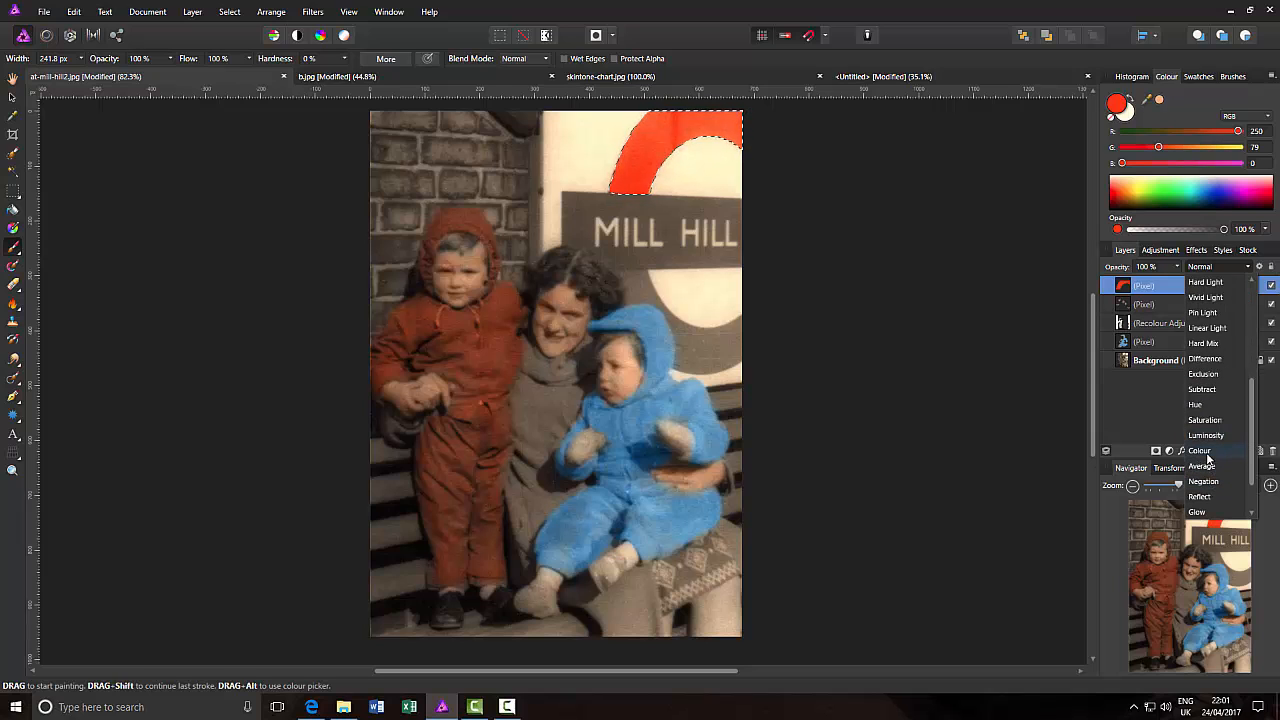
pyautogui.click(1200, 451)
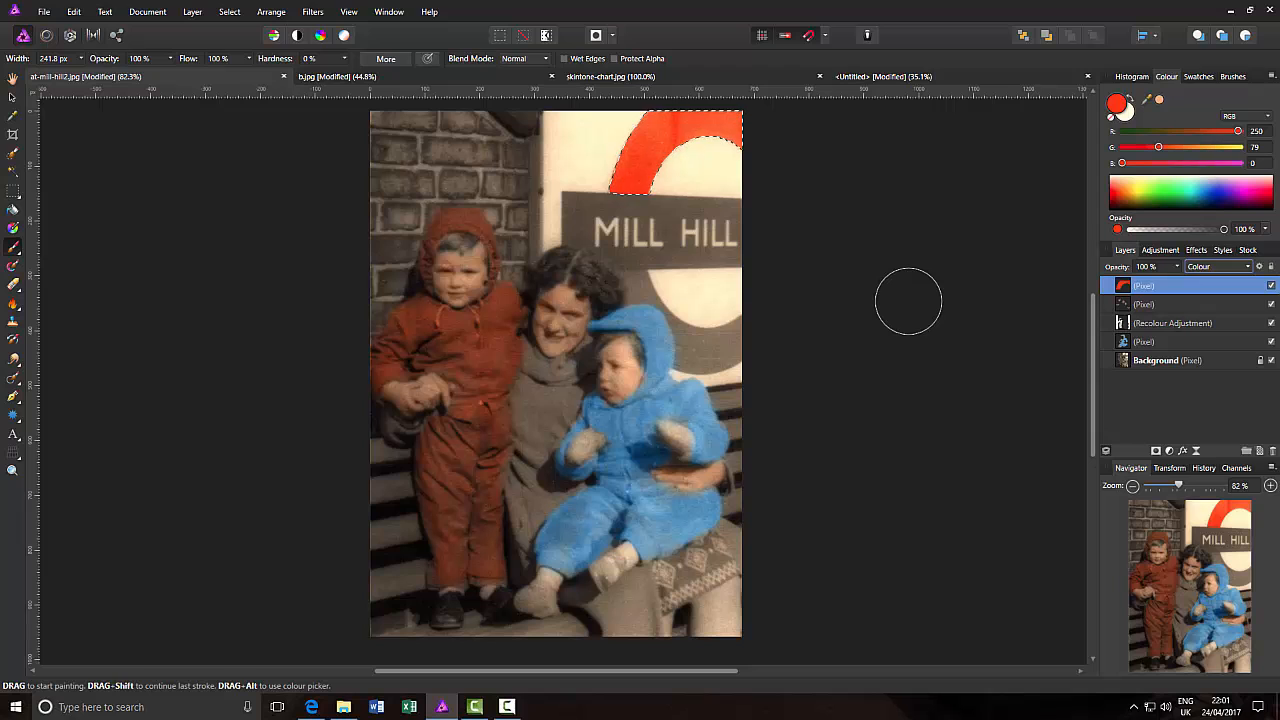
pyautogui.hotkey('ctrl', 'd')
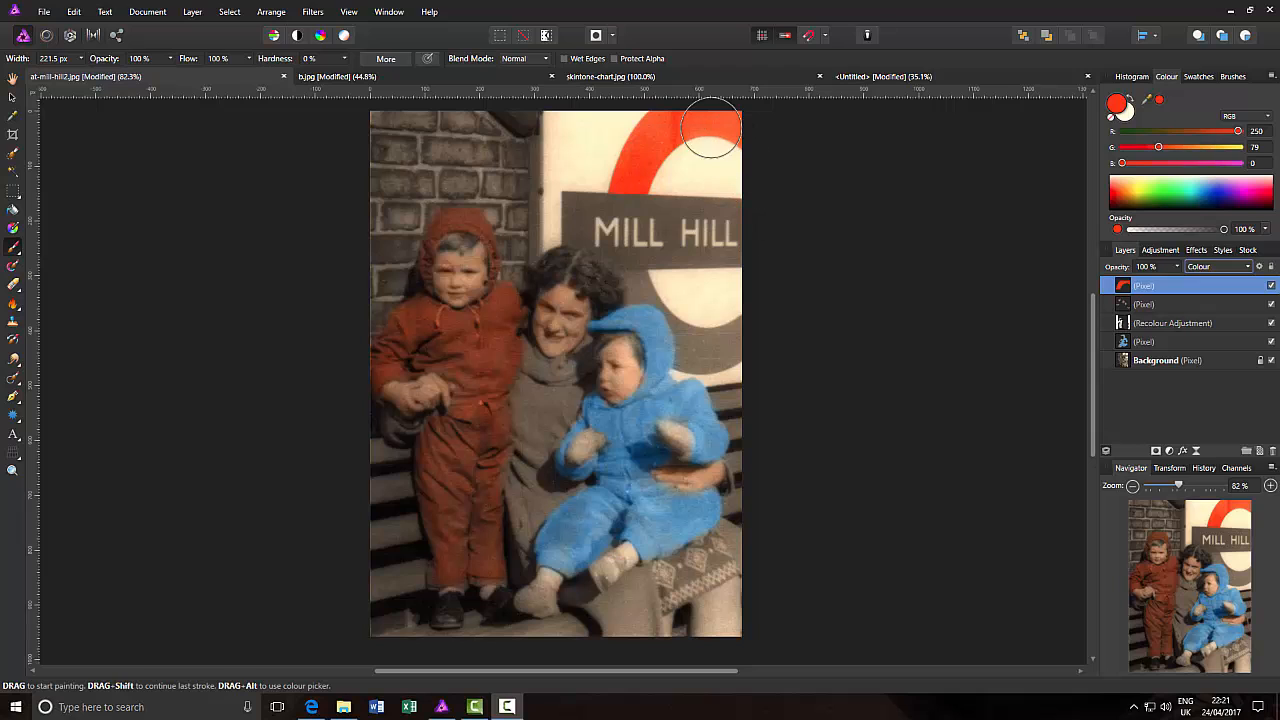
# Switch the red arch layer's blend mode to Normal and sample its pure red from the arch.
pyautogui.click(1248, 267)
pyautogui.scroll(5, 1251, 291)
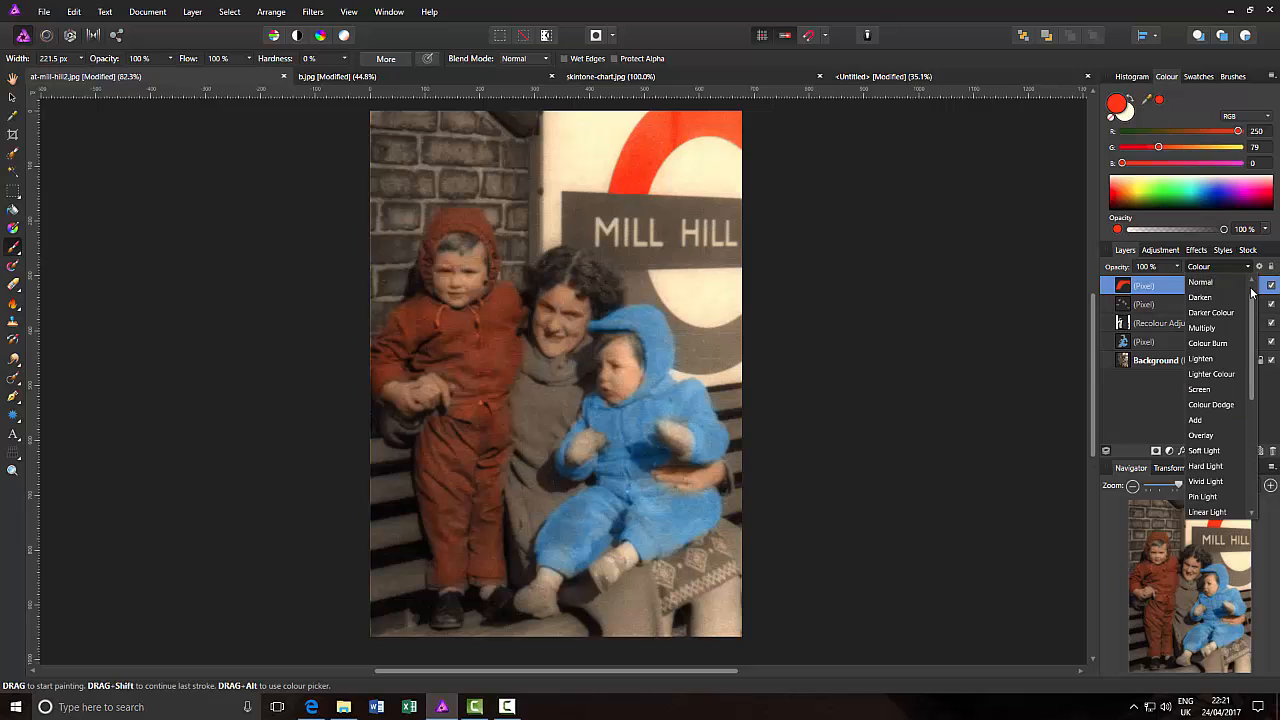
pyautogui.click(1222, 283)
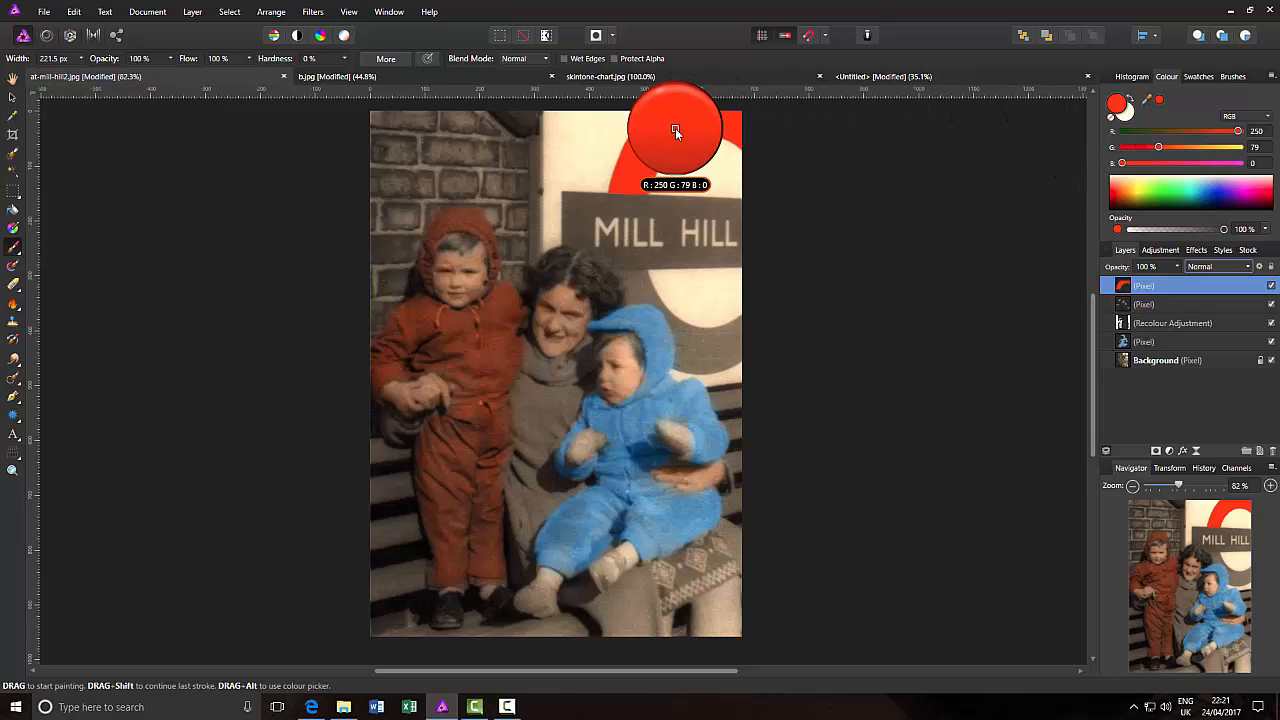
# In the untitled swatch document, apply the sampled red, enlarge the brush to 895.9 px and paint a red blob below the skin swatch.
pyautogui.click(986, 76)
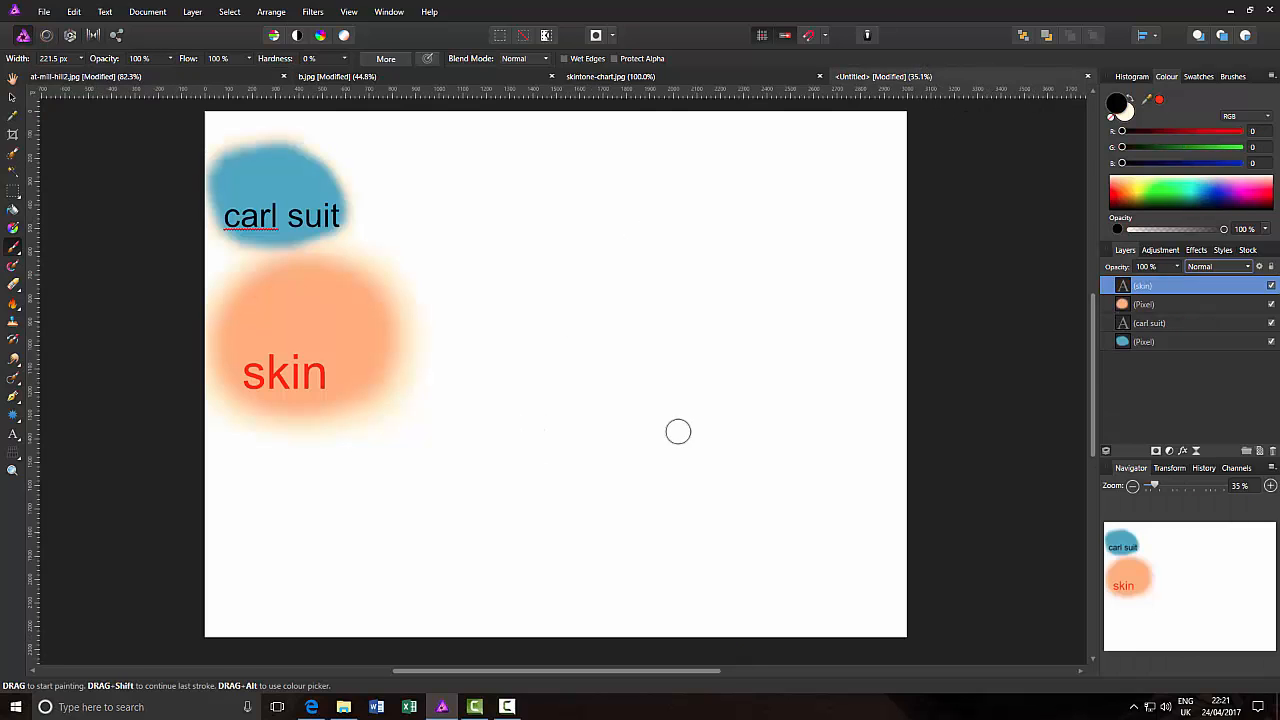
pyautogui.click(1160, 101)
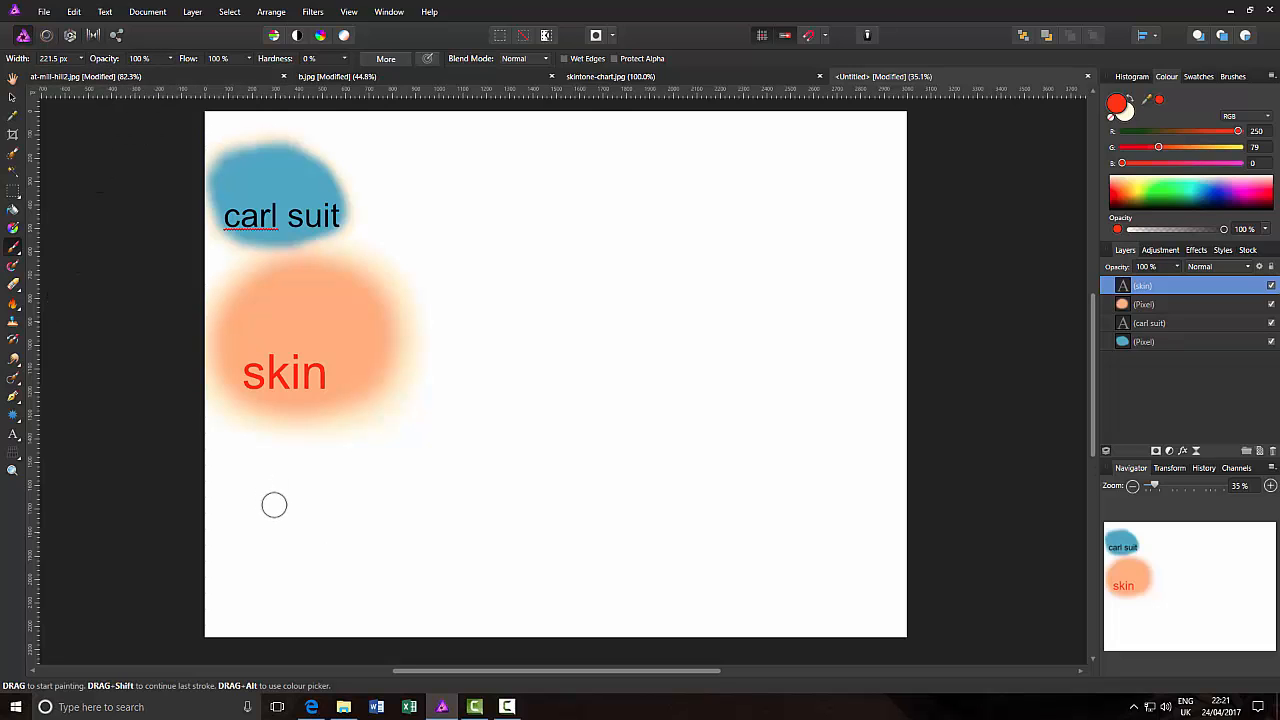
pyautogui.press(']')
pyautogui.press(']')
pyautogui.press(']')
pyautogui.press(']')
pyautogui.press(']')
pyautogui.press(']')
pyautogui.press(']')
pyautogui.press(']')
pyautogui.press(']')
pyautogui.press(']')
pyautogui.press(']')
pyautogui.press(']')
pyautogui.press(']')
pyautogui.moveTo(343, 515)
pyautogui.mouseDown()
pyautogui.moveTo(296, 545)
pyautogui.moveTo(322, 519)
pyautogui.moveTo(385, 531)
pyautogui.moveTo(354, 518)
pyautogui.moveTo(329, 554)
pyautogui.moveTo(318, 512)
pyautogui.mouseUp()
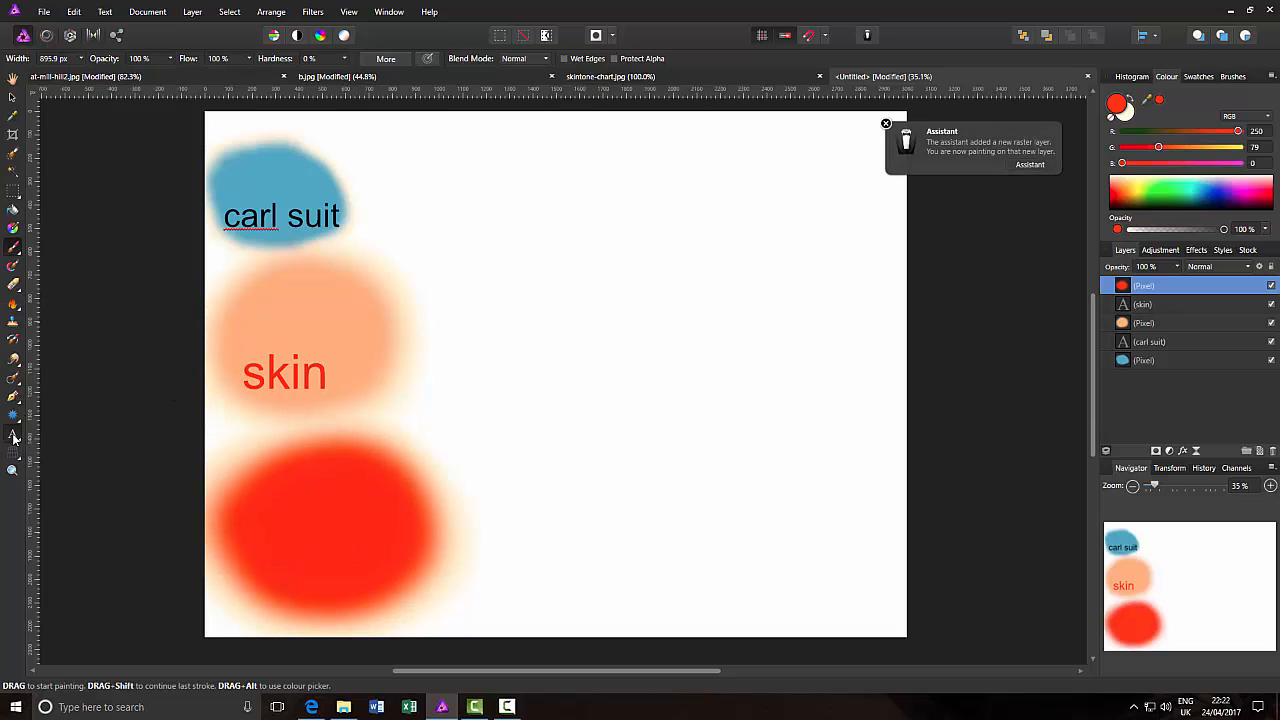
# Label the red swatch with the art text "LT logo" at about 62 pt.
pyautogui.click(13, 435)
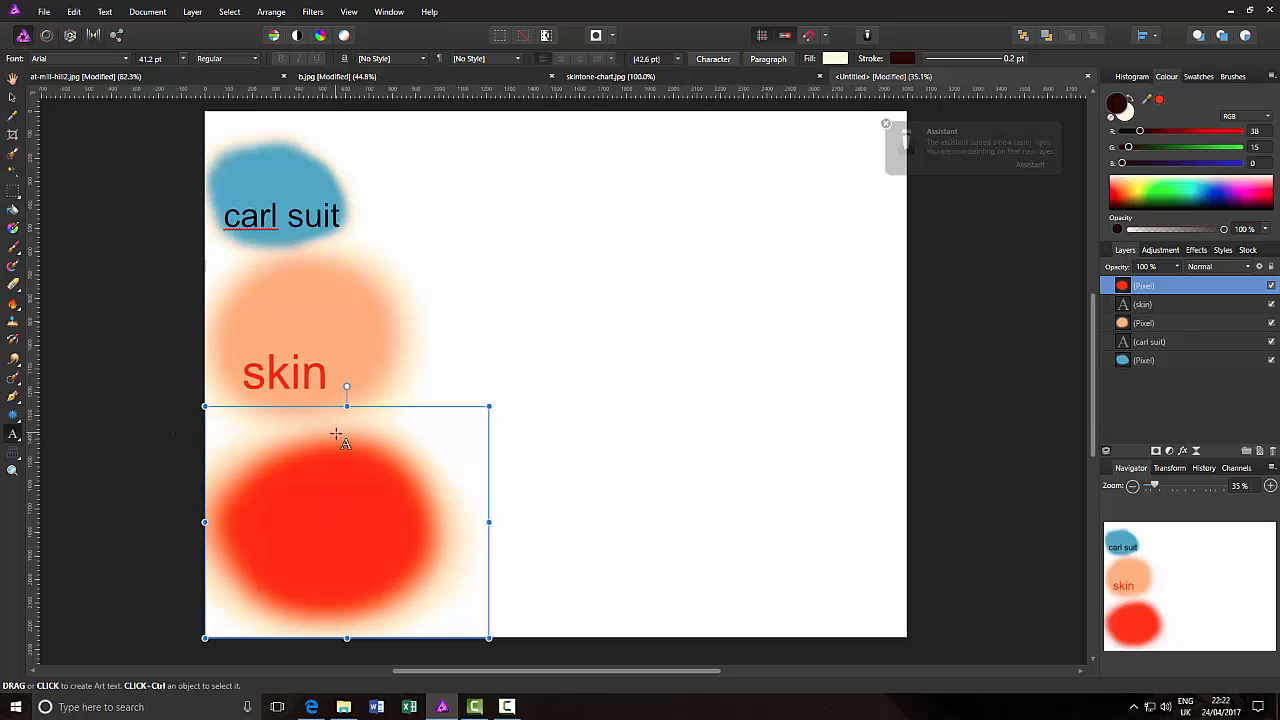
pyautogui.moveTo(256, 541); pyautogui.dragTo(299, 589)
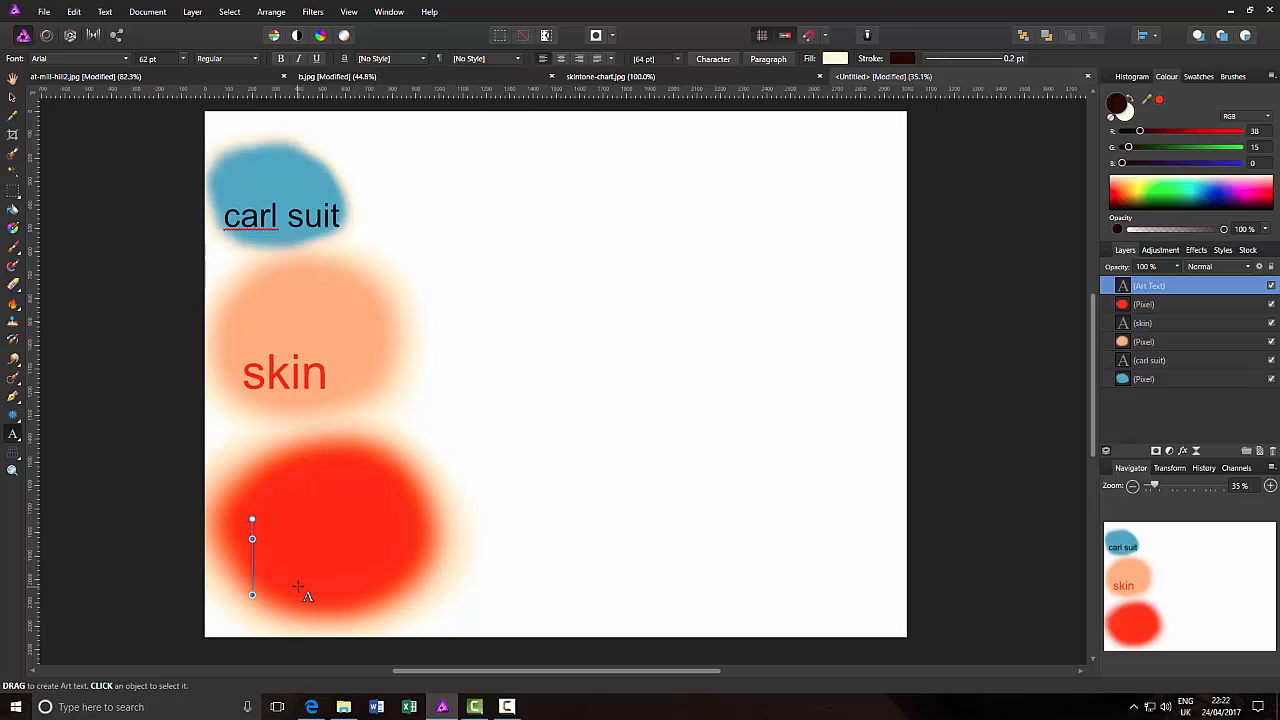
pyautogui.write('LT')
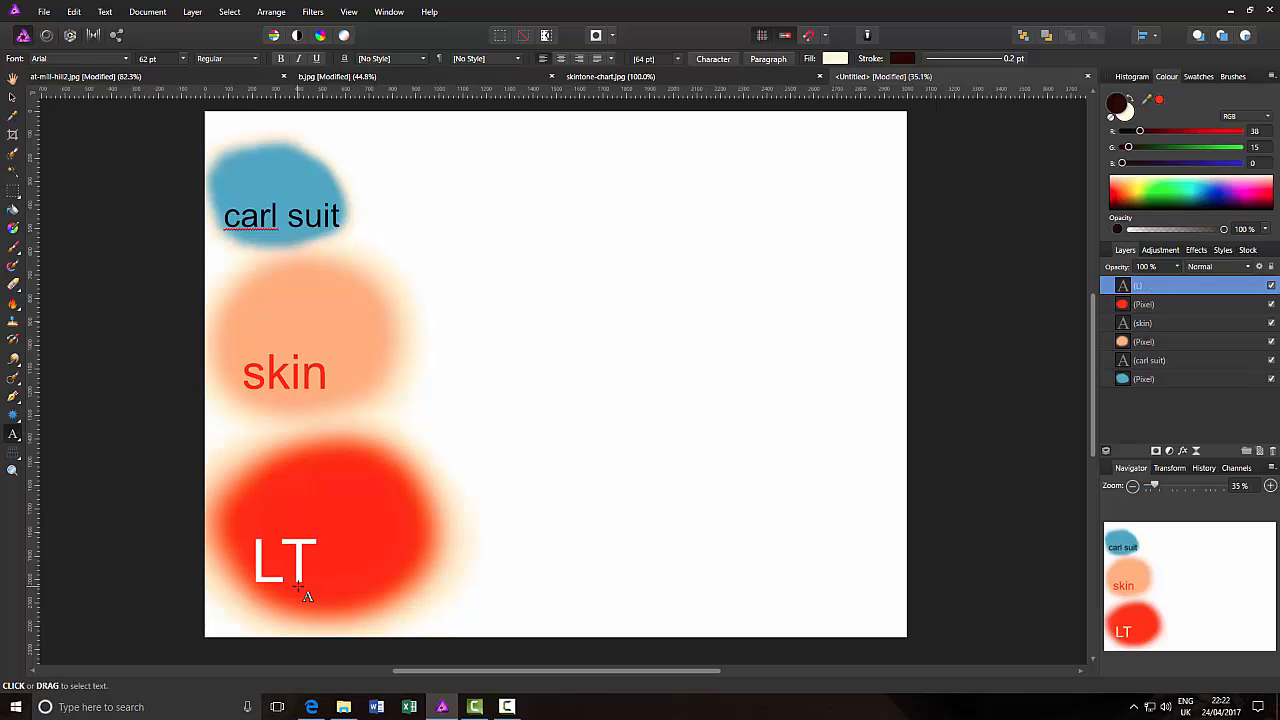
pyautogui.write(' logo')
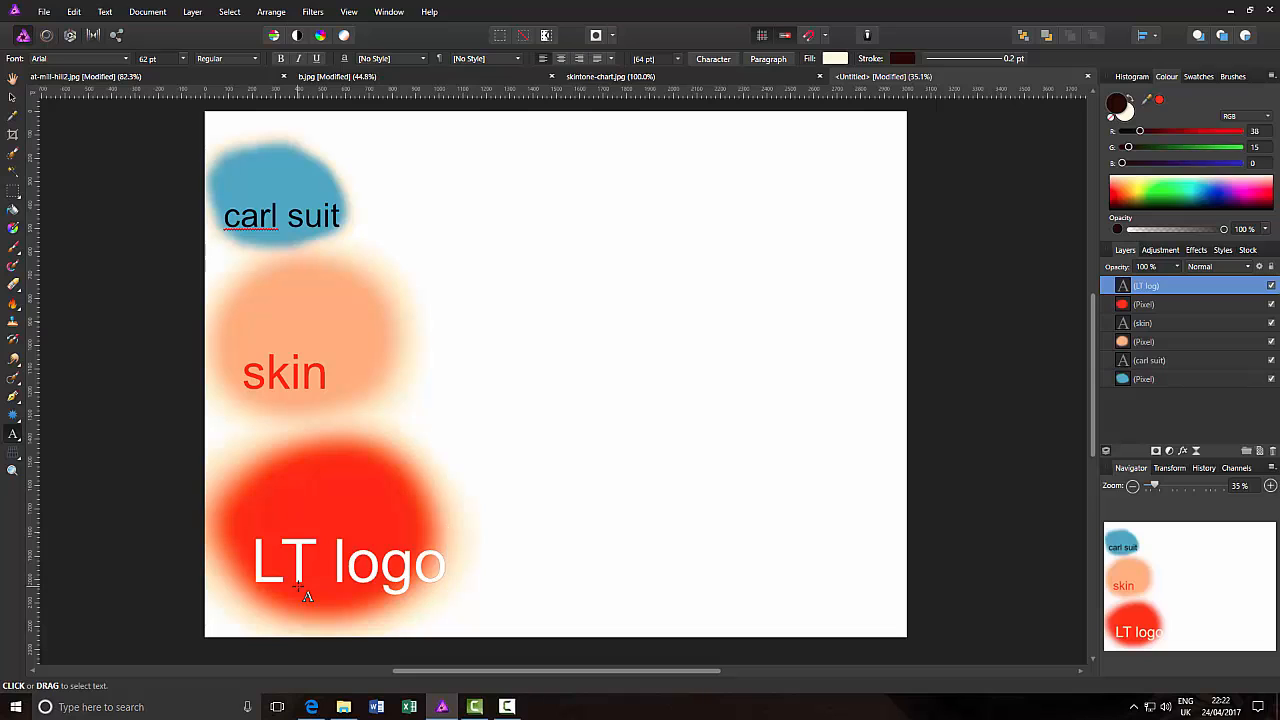
pyautogui.press('Escape')
# Return to at-mill-hill2.jpg and set the red arch layer's blend mode to Colour.
pyautogui.click(204, 76)
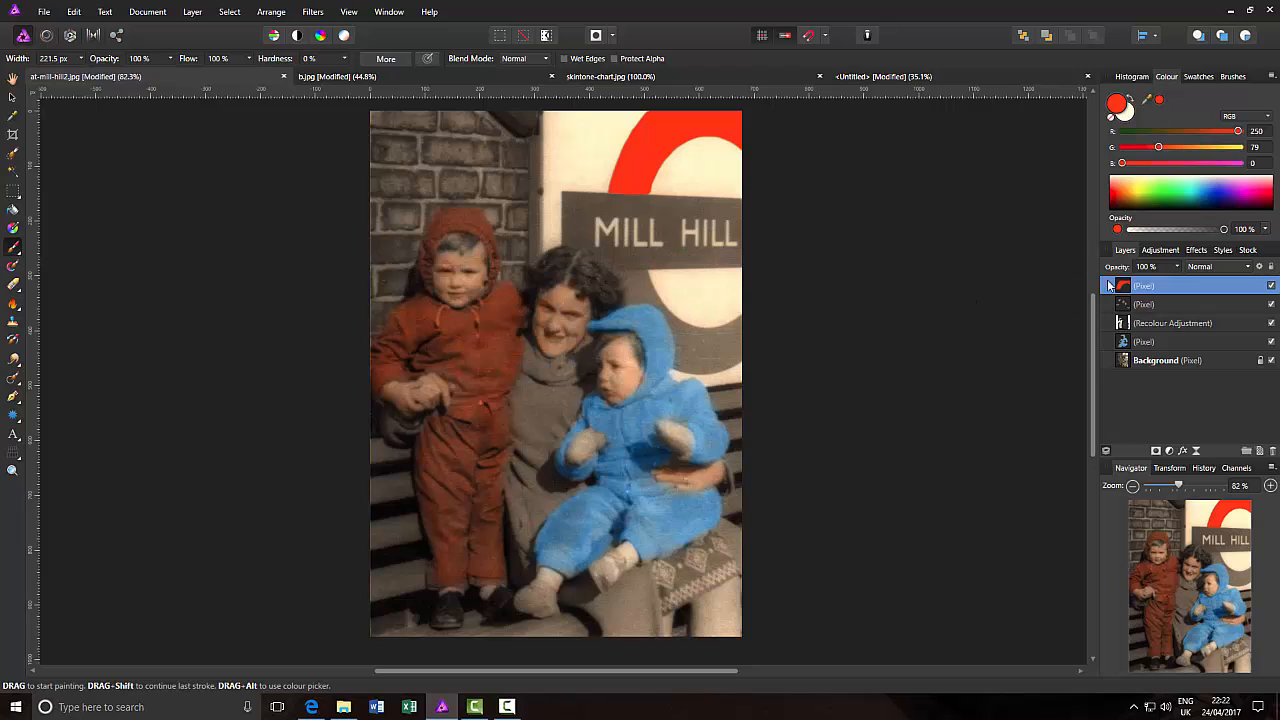
pyautogui.click(1249, 268)
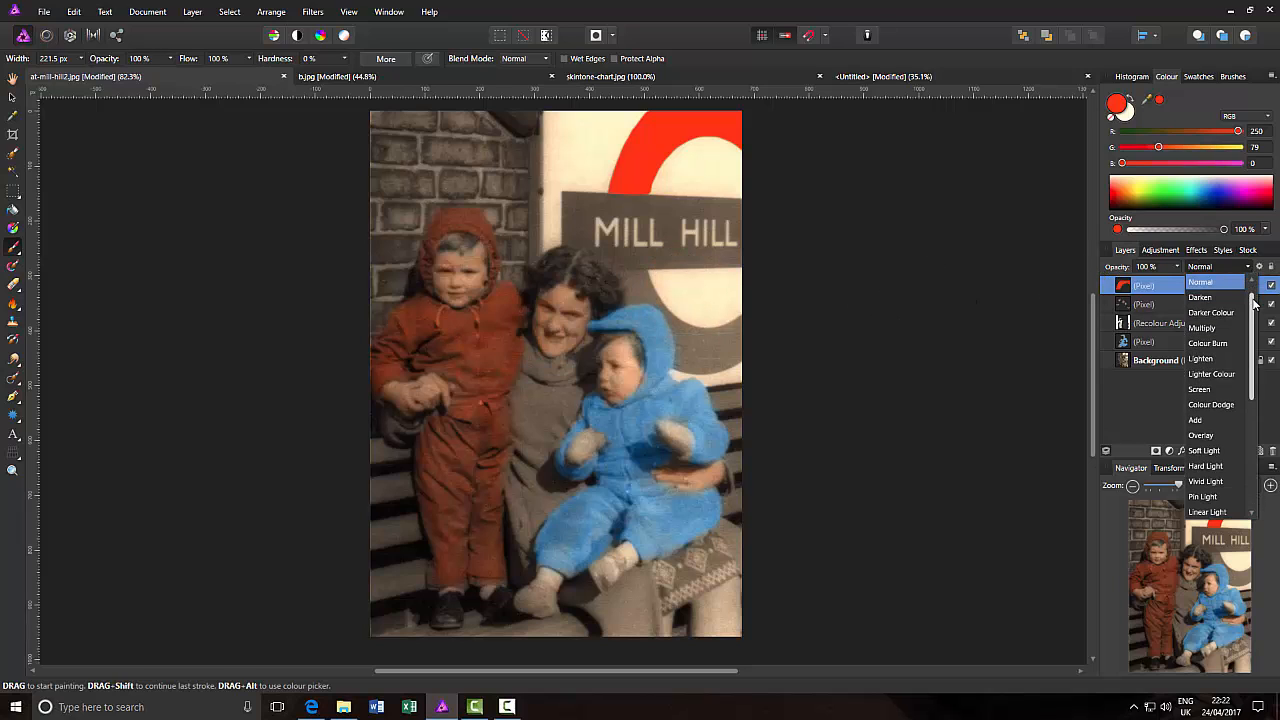
pyautogui.moveTo(1255, 305)
pyautogui.mouseDown()
pyautogui.moveTo(1251, 385)
pyautogui.moveTo(1224, 424)
pyautogui.mouseUp()
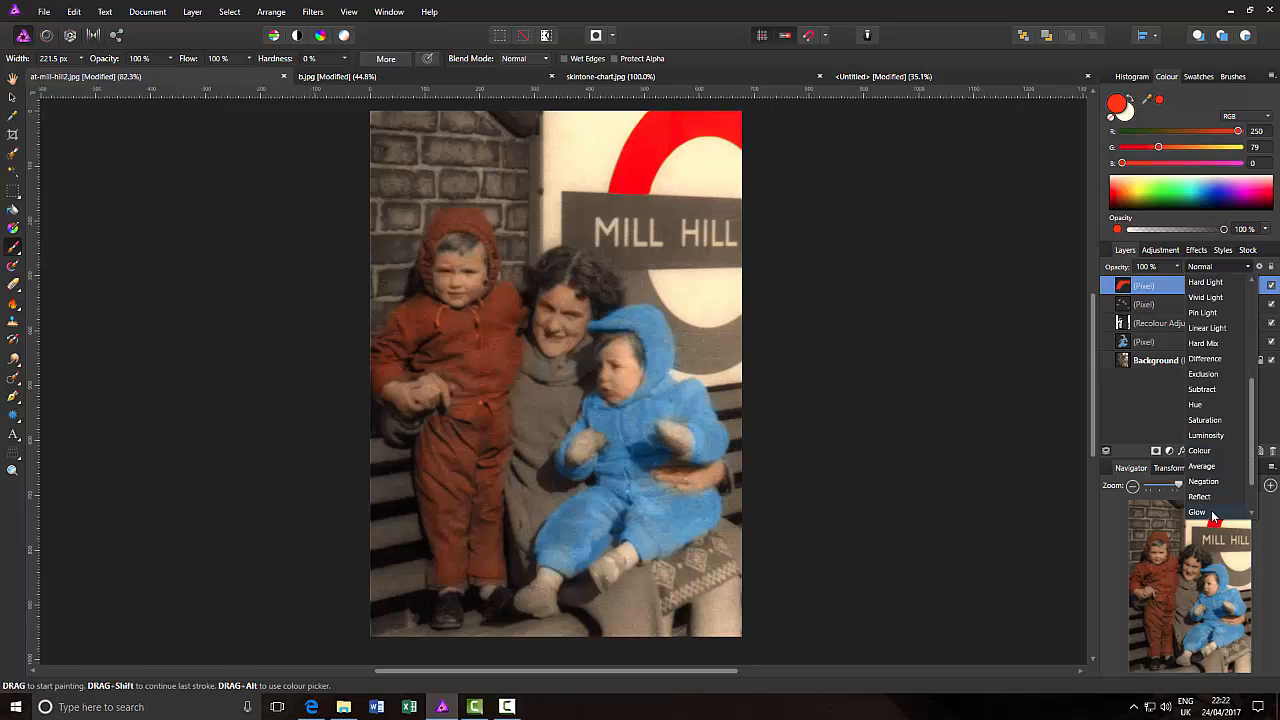
pyautogui.click(1200, 450)
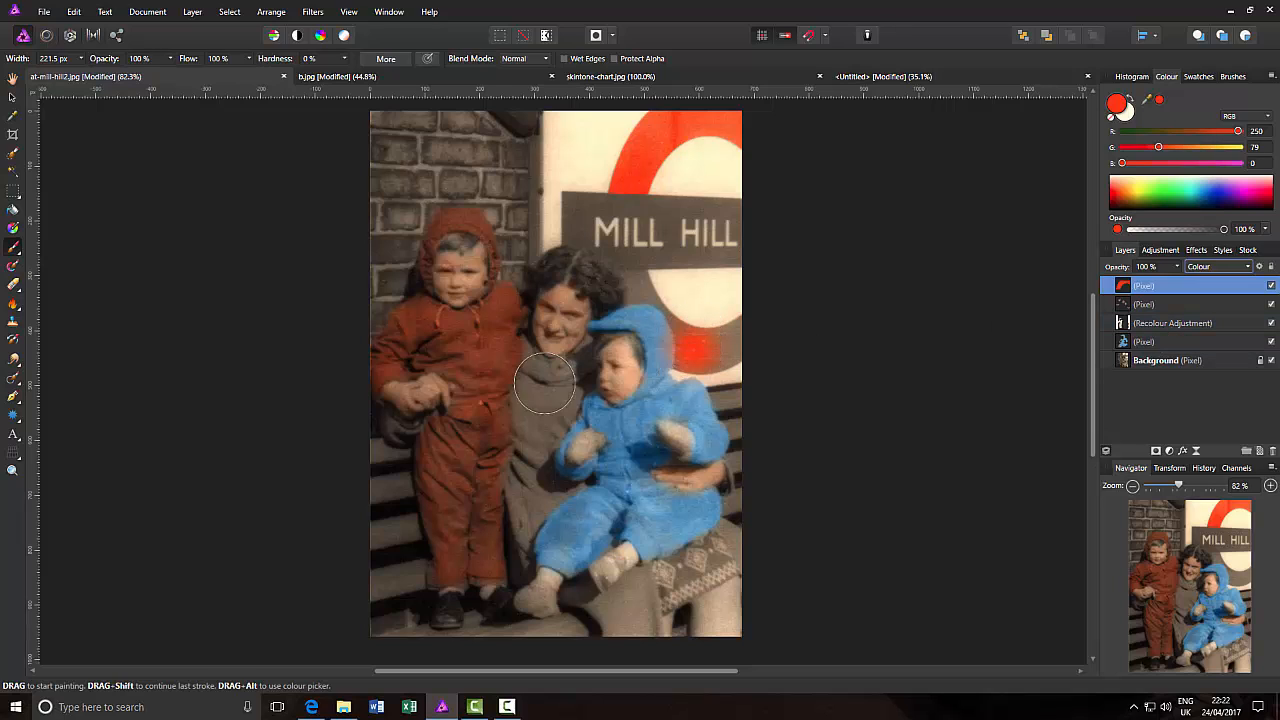
# Activate the Pen tool and add a new pixel layer above the red arch layer for the station name bar.
pyautogui.click(12, 400)
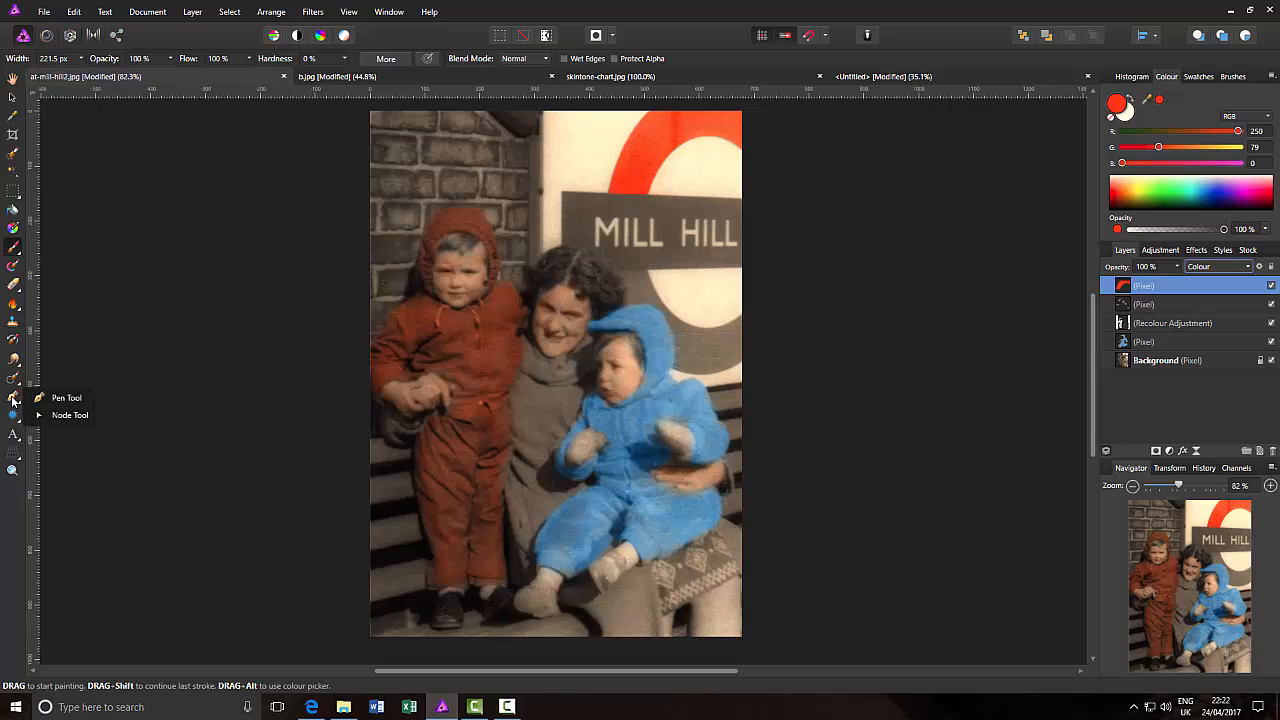
pyautogui.click(64, 398)
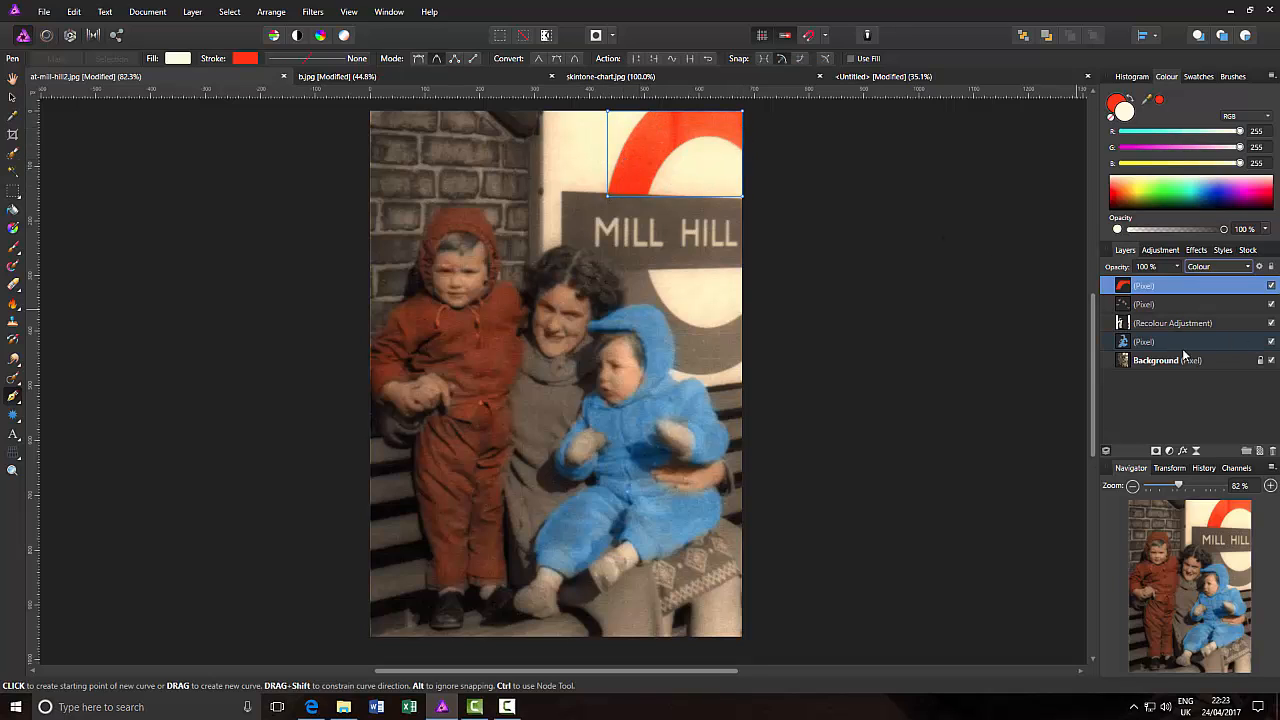
pyautogui.click(1259, 451)
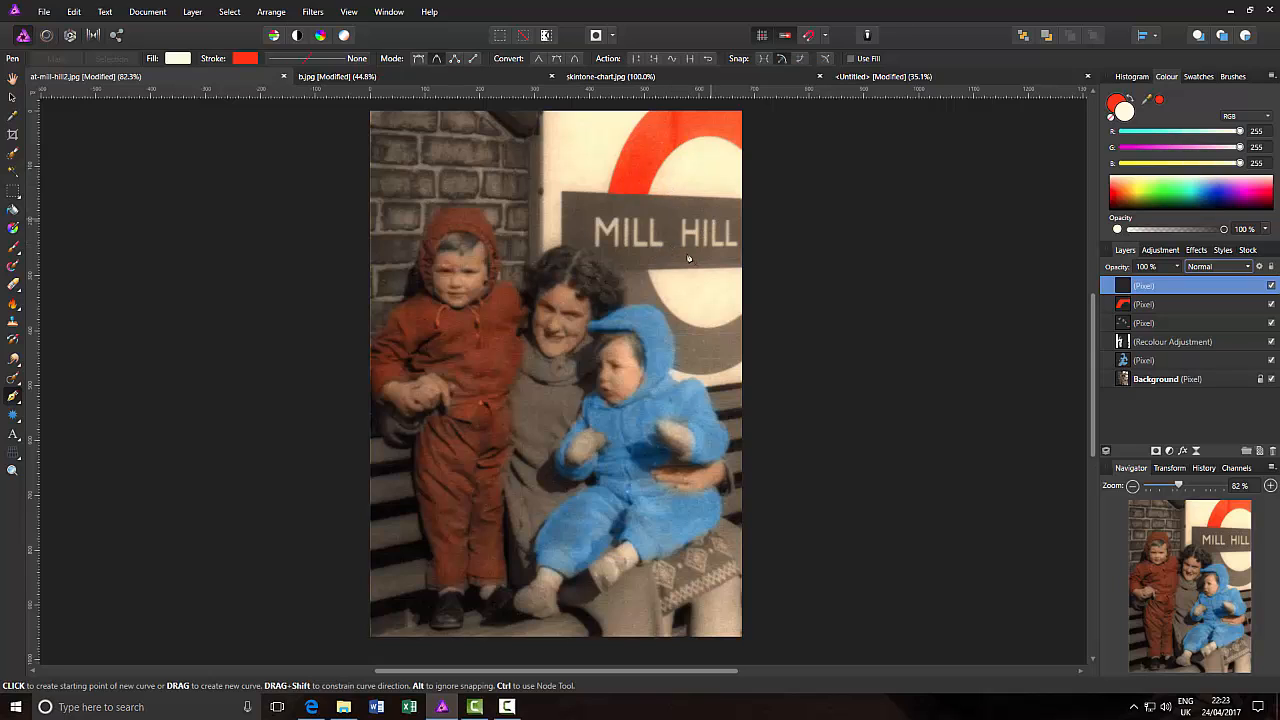
pyautogui.click(806, 38)
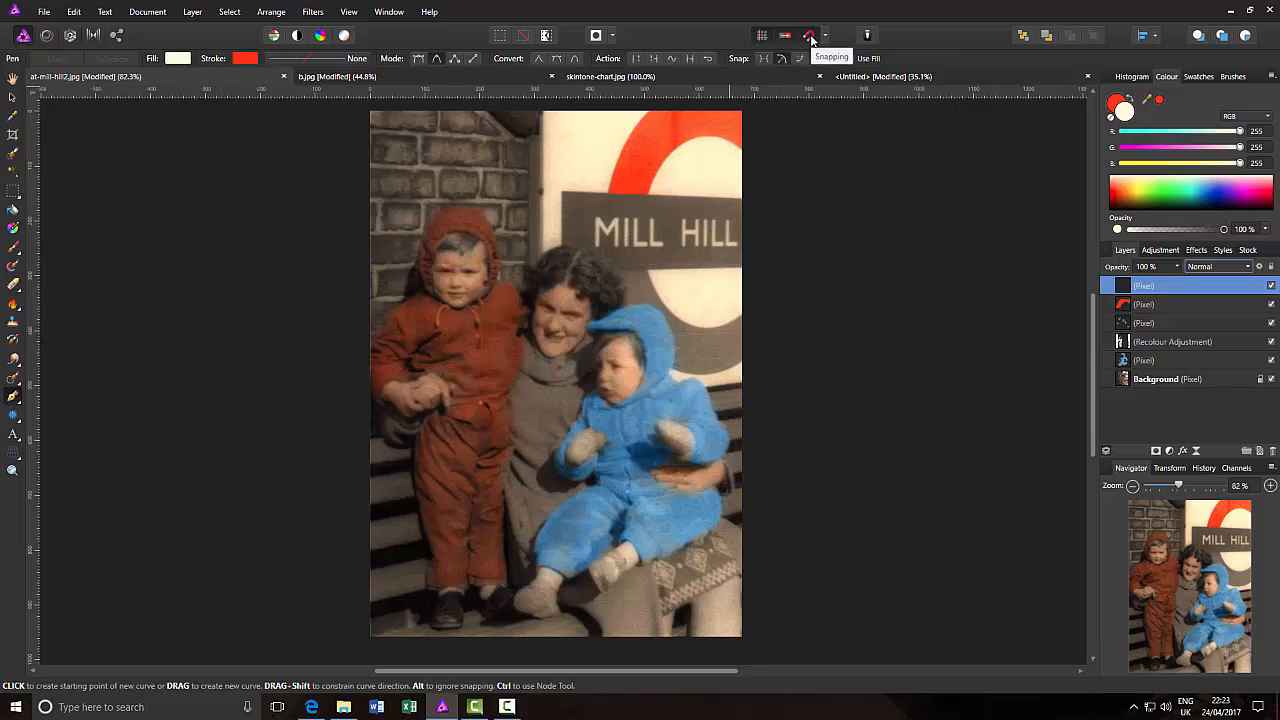
pyautogui.click(810, 37)
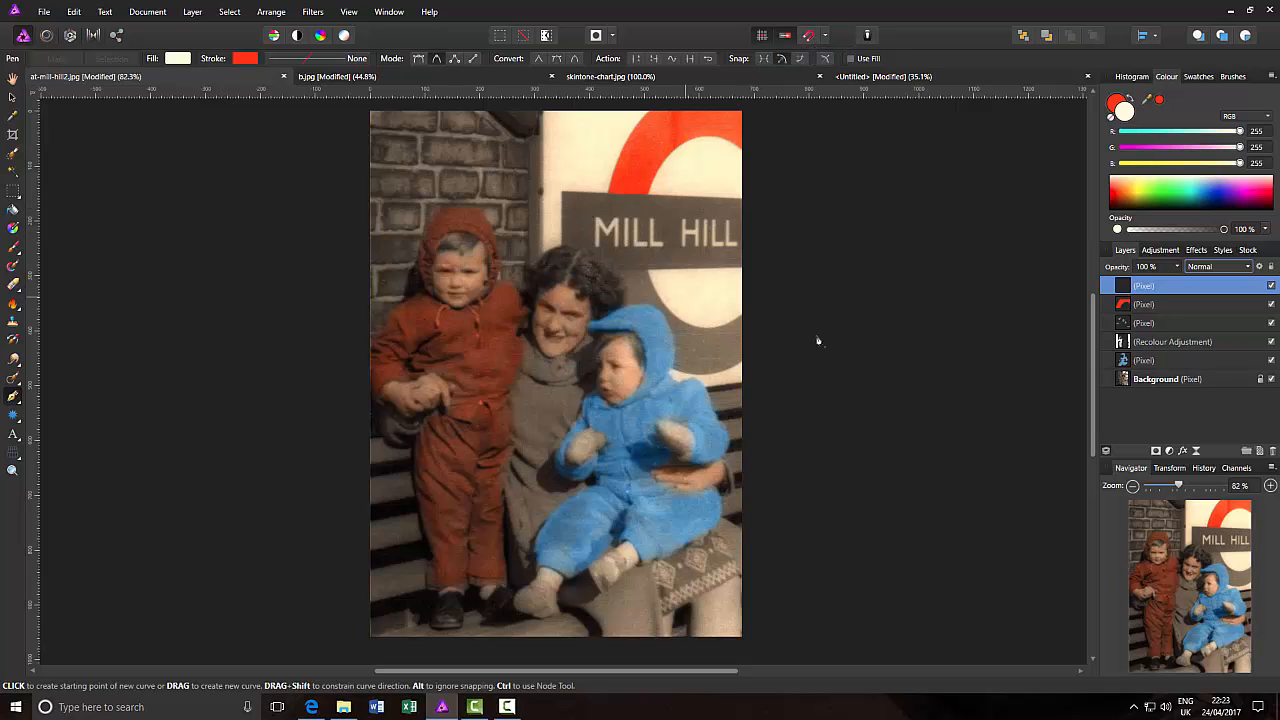
pyautogui.scroll(3, 844, 373)
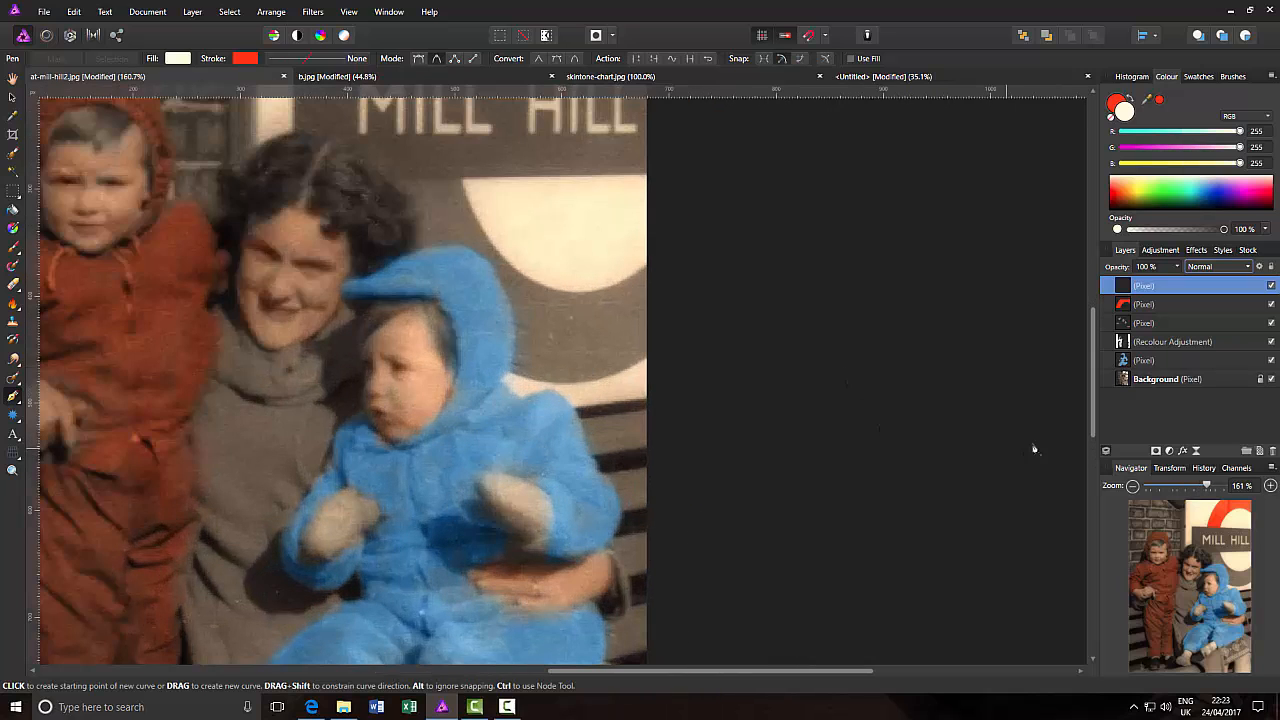
pyautogui.scroll(5, 1094, 390)
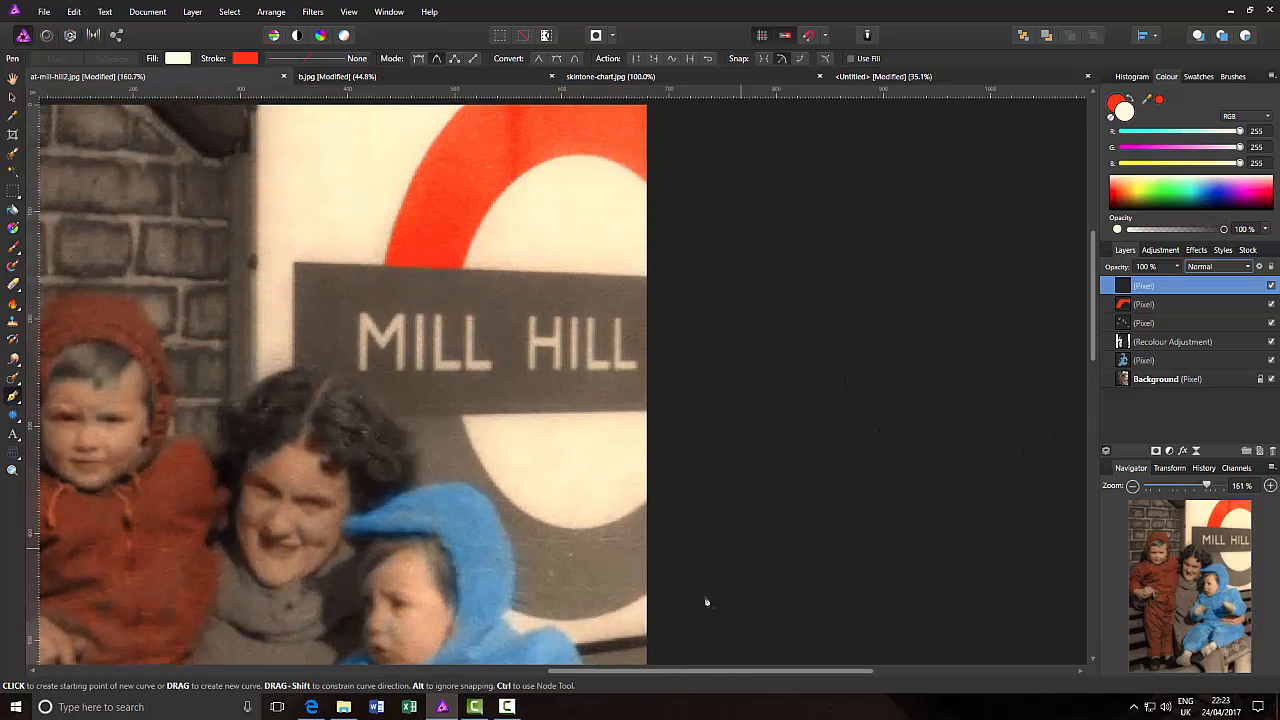
pyautogui.moveTo(656, 672); pyautogui.dragTo(578, 672)
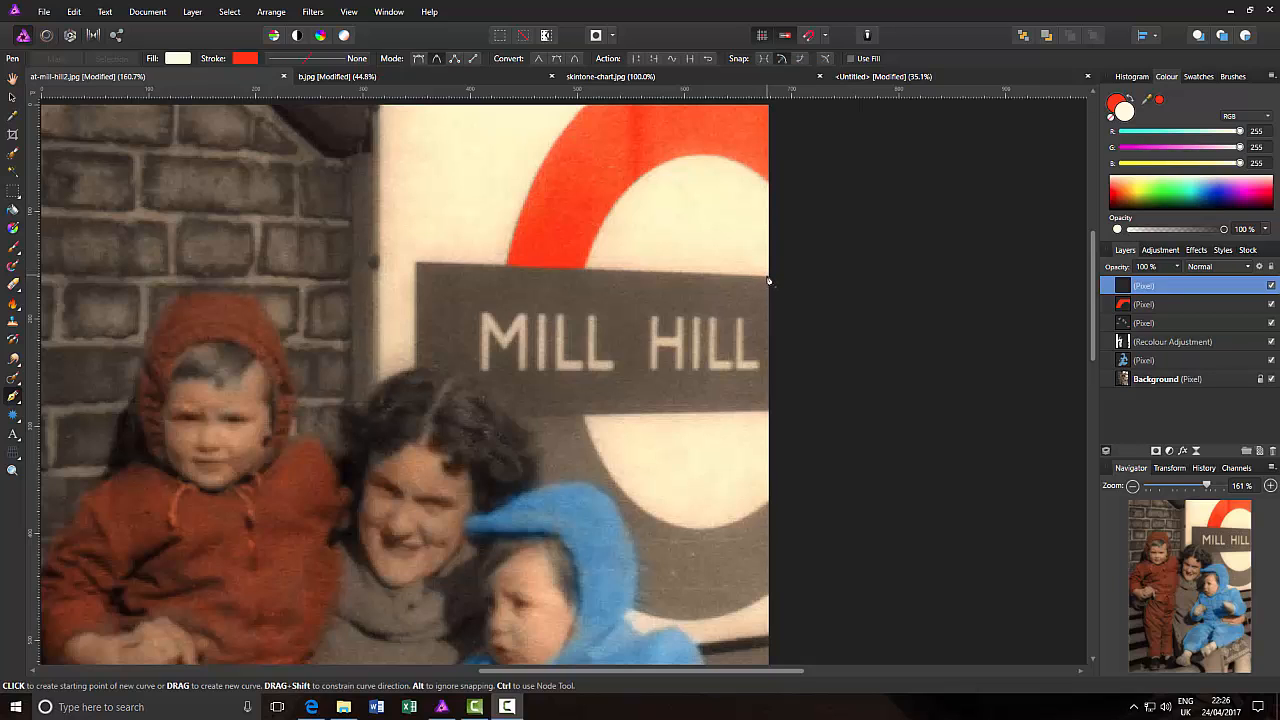
pyautogui.click(767, 276)
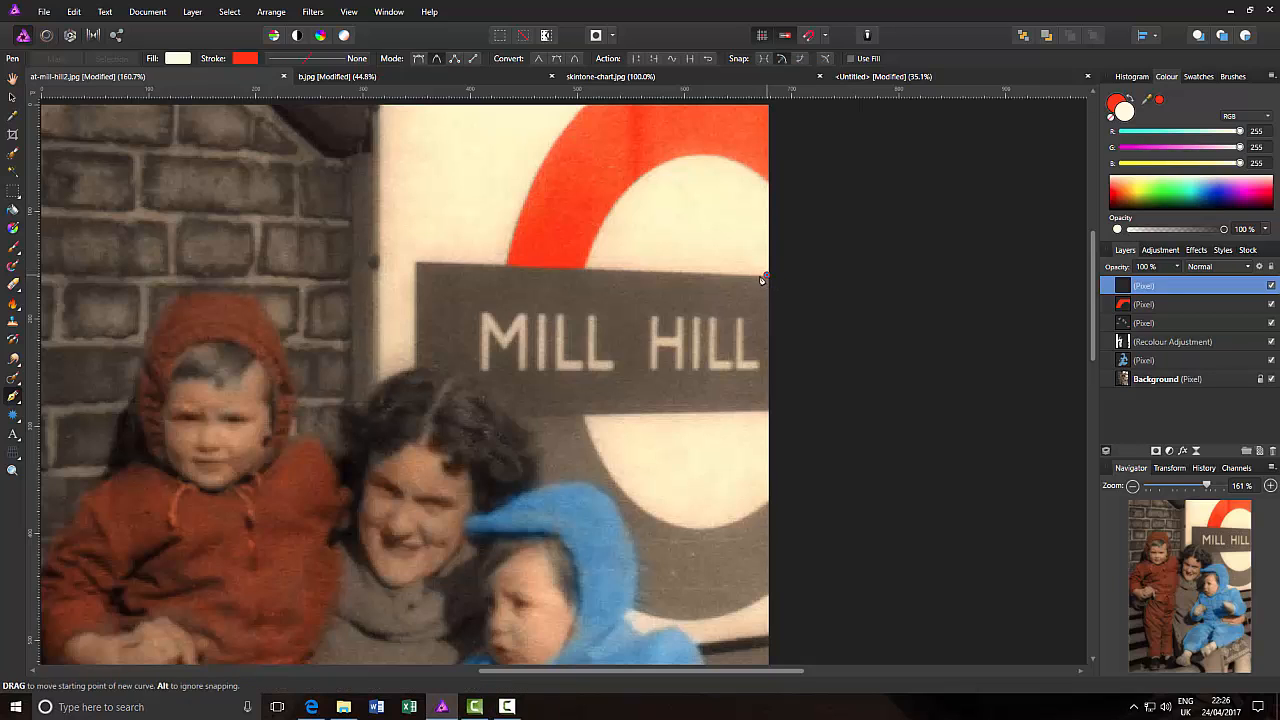
pyautogui.click(683, 277)
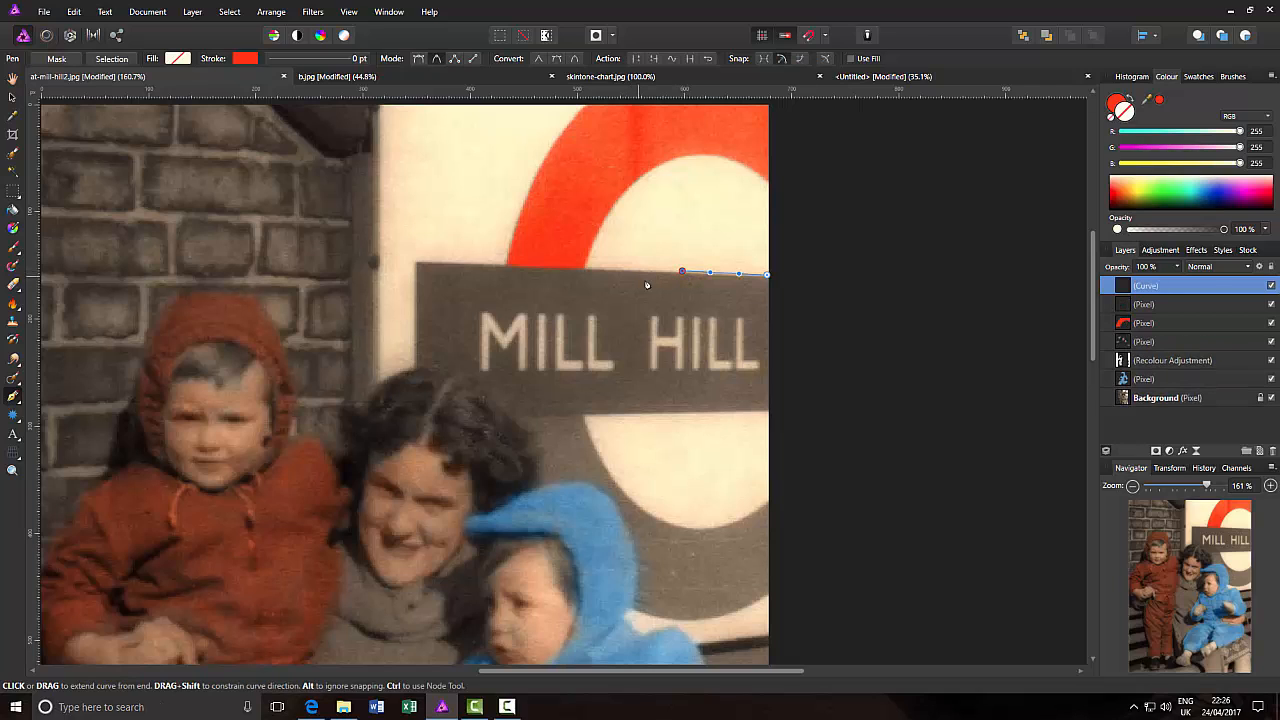
pyautogui.hotkey('ctrl', 'z')
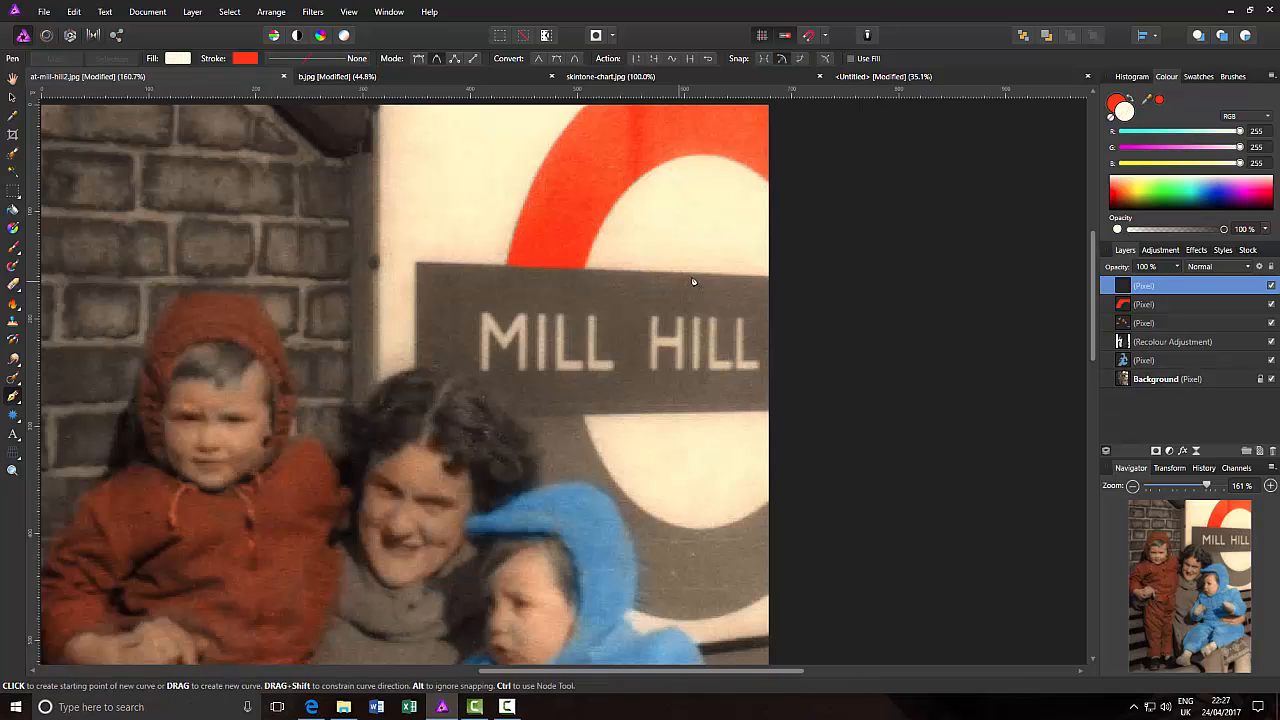
# Trace the upper edge of the MILL HILL bar with the Pen tool, from the photo's right edge to the bar's left corner.
pyautogui.click(768, 275)
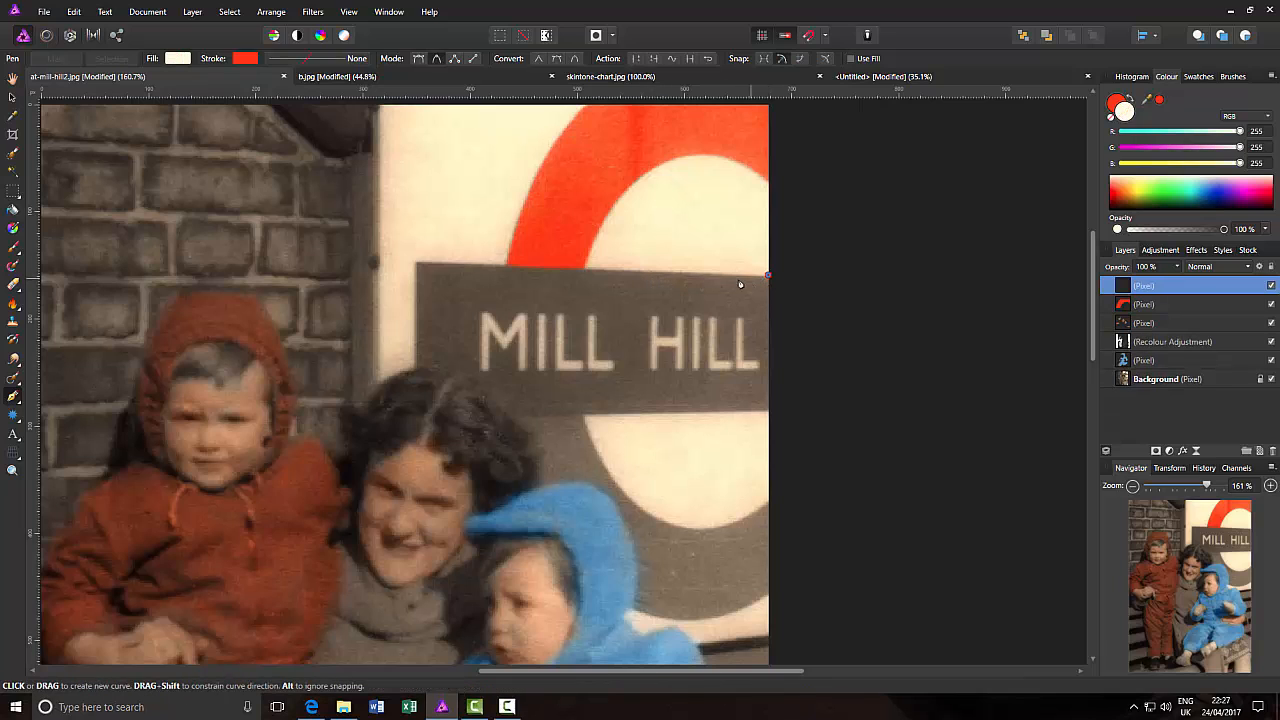
pyautogui.click(727, 275)
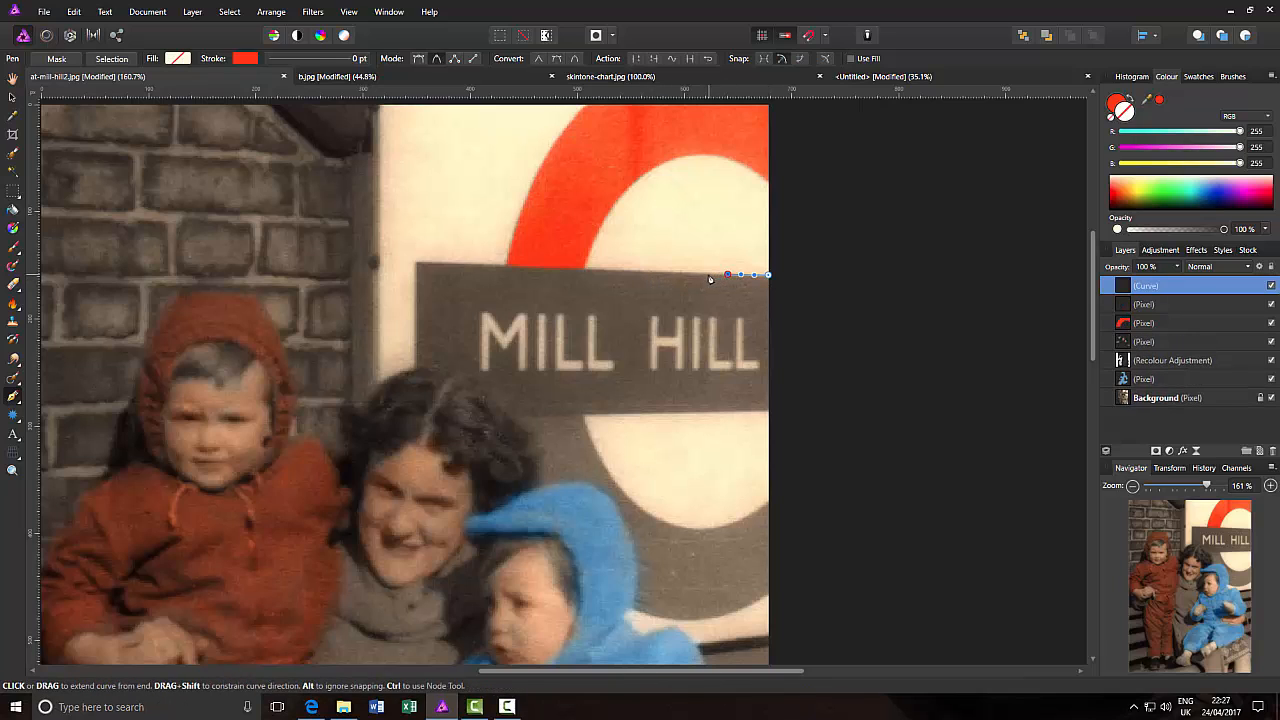
pyautogui.click(709, 275)
pyautogui.click(671, 273)
pyautogui.click(646, 272)
pyautogui.click(584, 270)
pyautogui.click(526, 272)
pyautogui.click(494, 271)
pyautogui.click(462, 266)
pyautogui.click(435, 266)
pyautogui.click(418, 264)
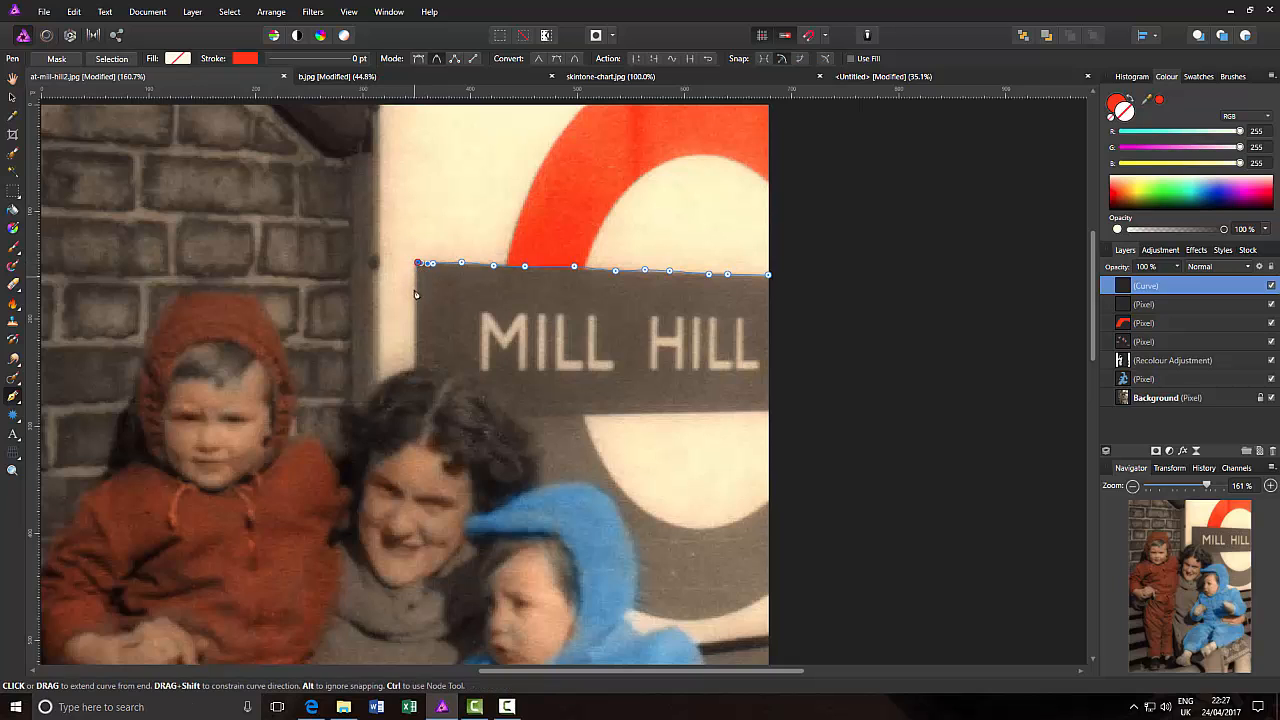
# Continue the path down the bar's left end and around the woman's hair to the bar's lower edge.
pyautogui.click(417, 321)
pyautogui.click(417, 356)
pyautogui.click(417, 364)
pyautogui.click(445, 372)
pyautogui.click(463, 375)
pyautogui.click(480, 388)
pyautogui.click(495, 409)
pyautogui.click(510, 418)
# Trace the MILL HILL bar's lower edge to the photo's right edge and close the path at its starting node.
pyautogui.click(524, 417)
pyautogui.click(538, 417)
pyautogui.click(552, 416)
pyautogui.click(592, 415)
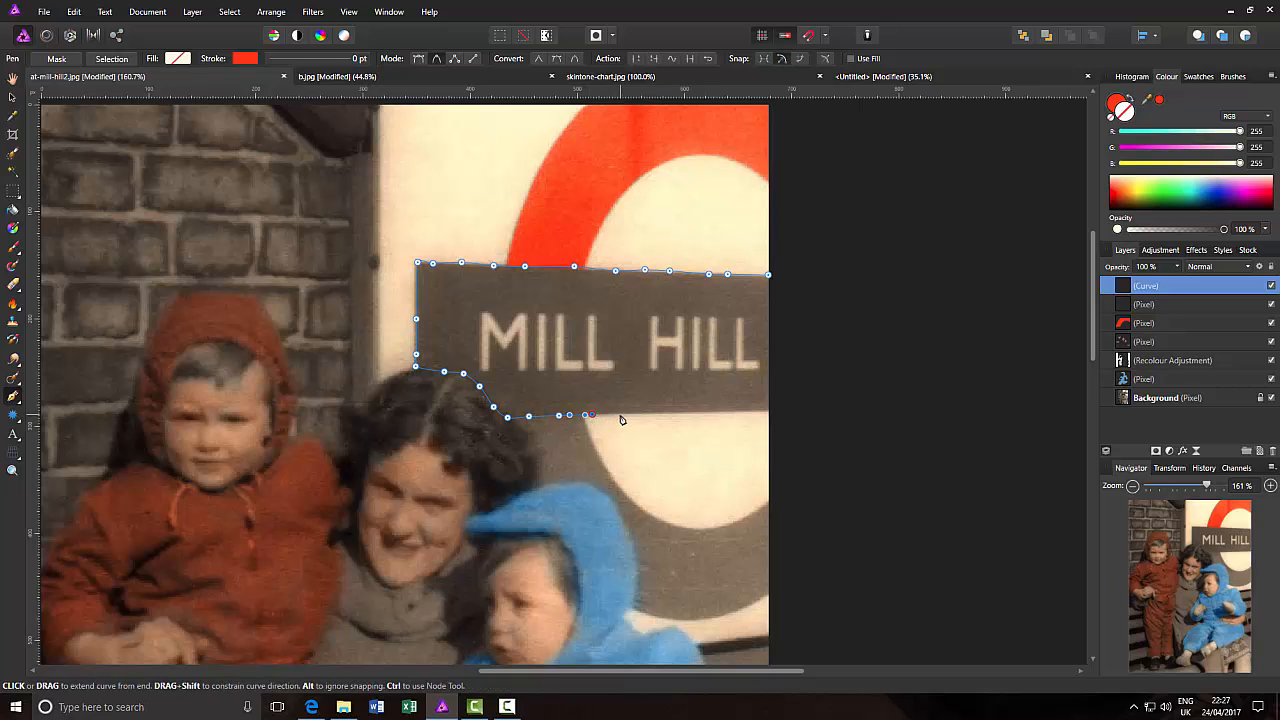
pyautogui.click(620, 414)
pyautogui.click(657, 415)
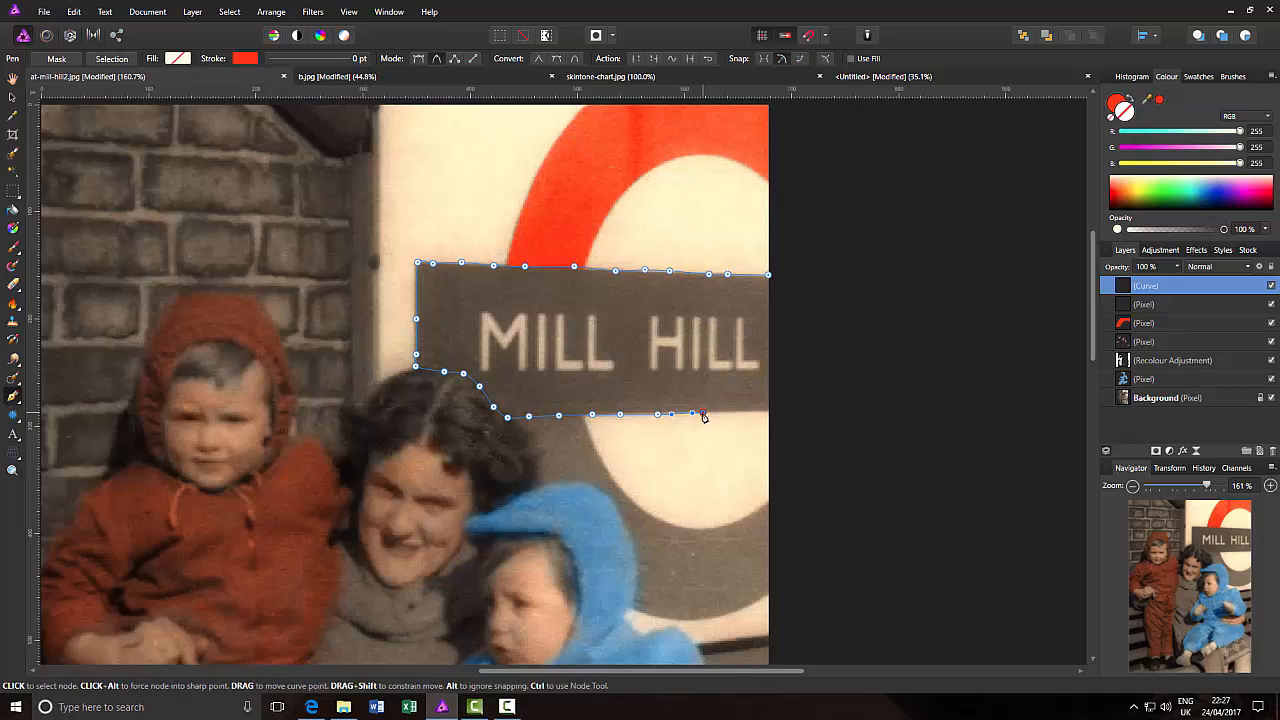
pyautogui.moveTo(738, 413); pyautogui.dragTo(763, 417)
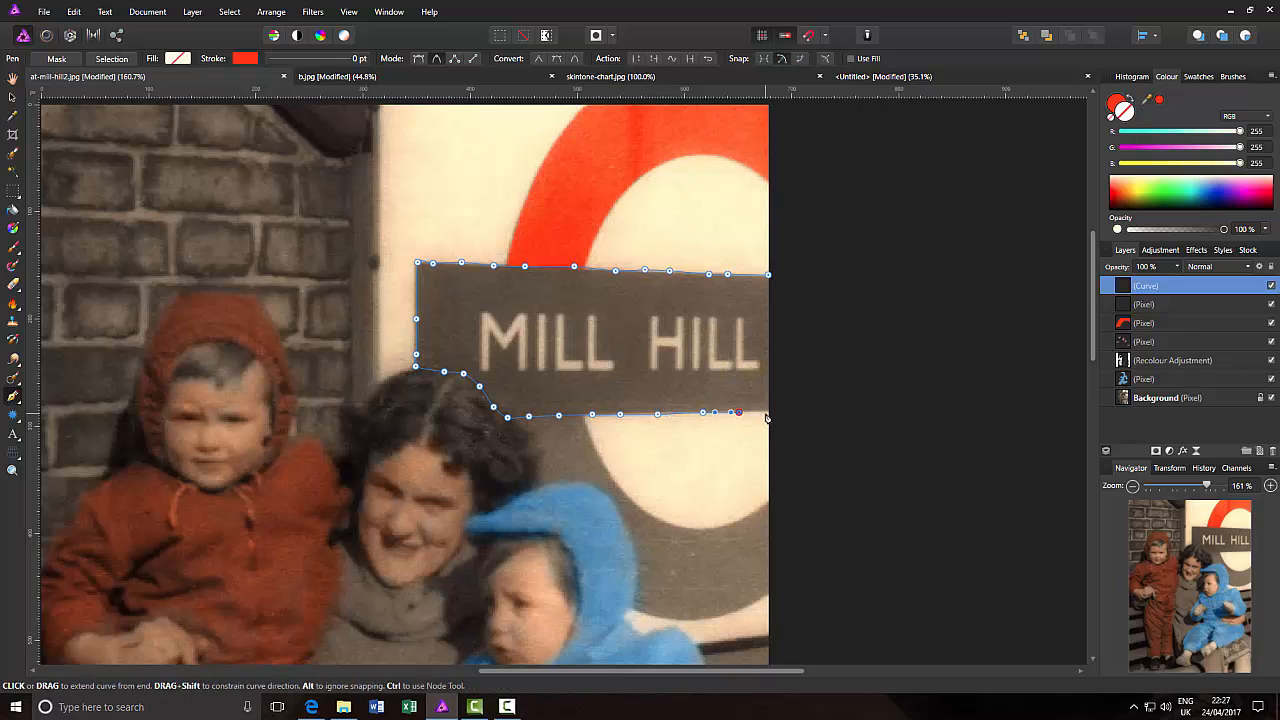
pyautogui.click(769, 413)
pyautogui.click(770, 283)
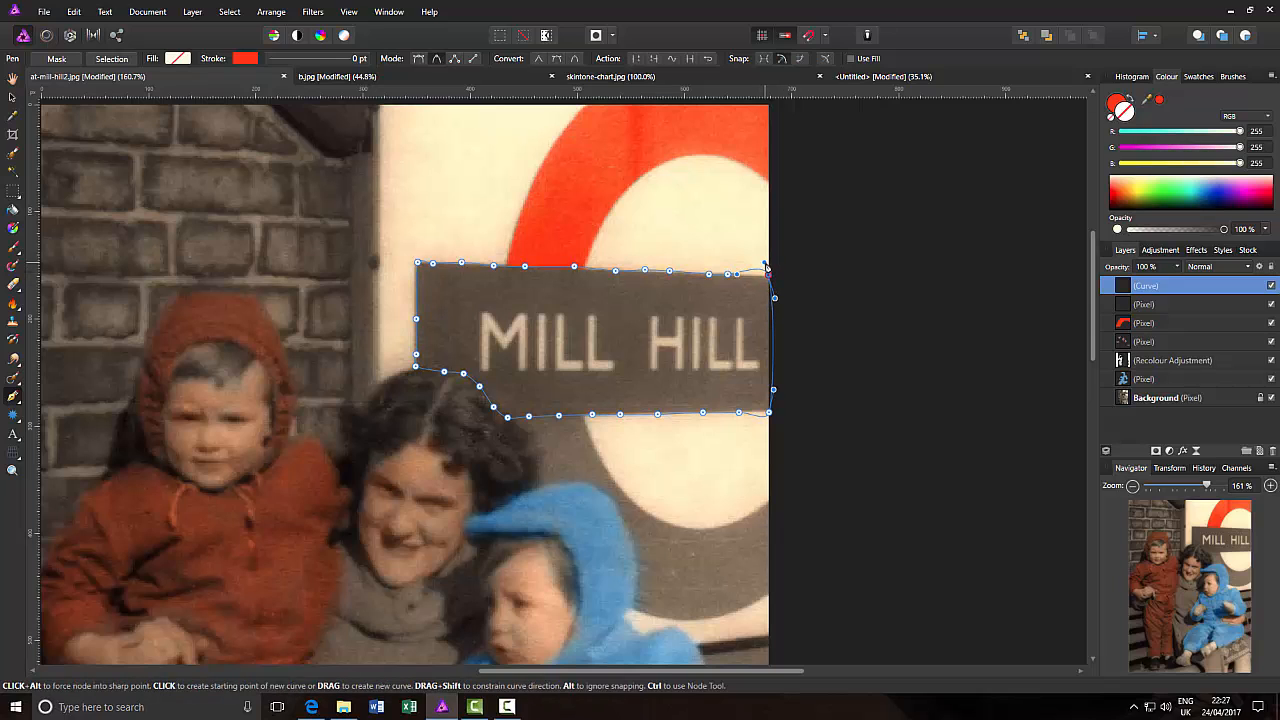
pyautogui.click(765, 264)
pyautogui.moveTo(765, 264); pyautogui.dragTo(756, 269)
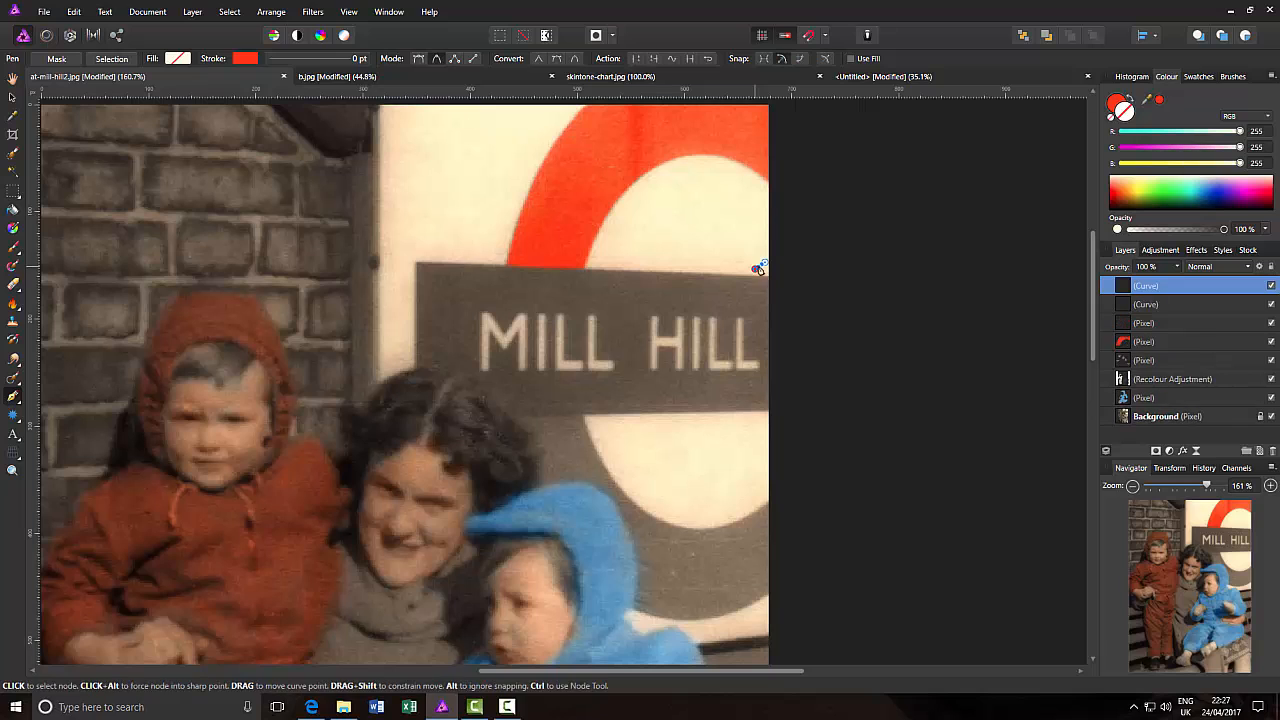
pyautogui.rightClick(1168, 282)
pyautogui.click(1127, 379)
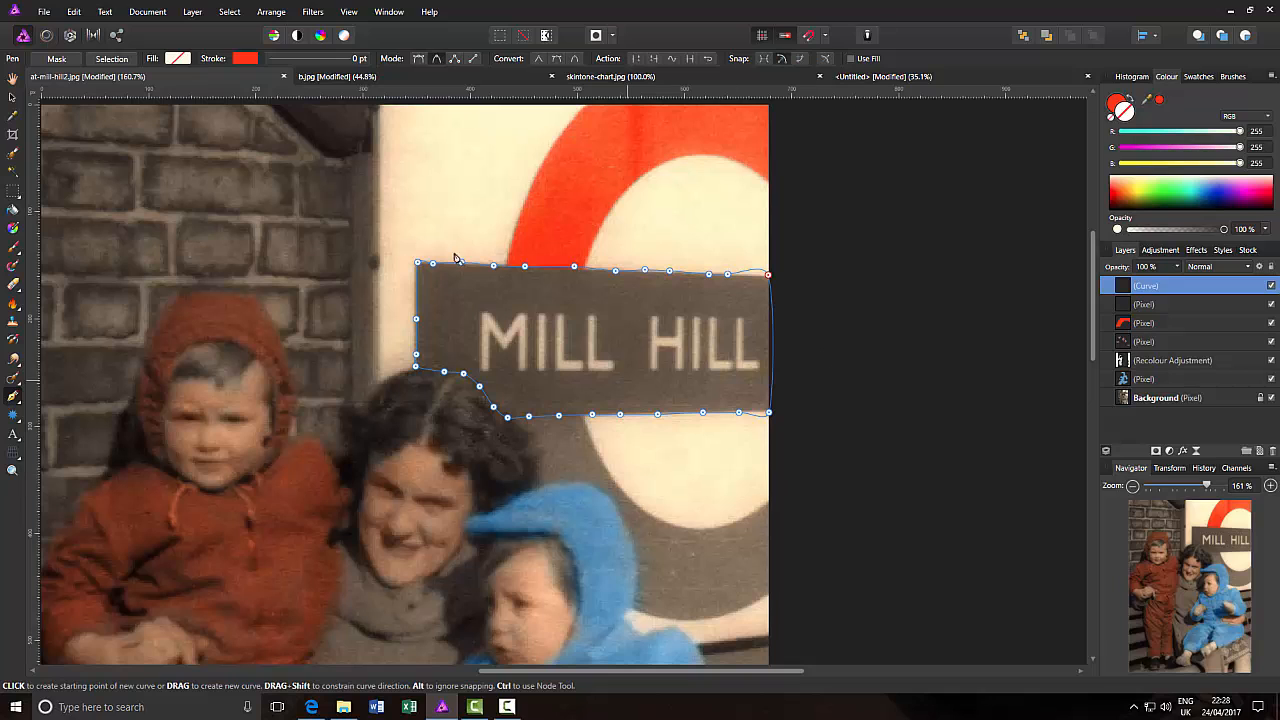
# Convert the closed path around the MILL HILL bar into a selection and add a Recolour adjustment to it.
pyautogui.click(111, 59)
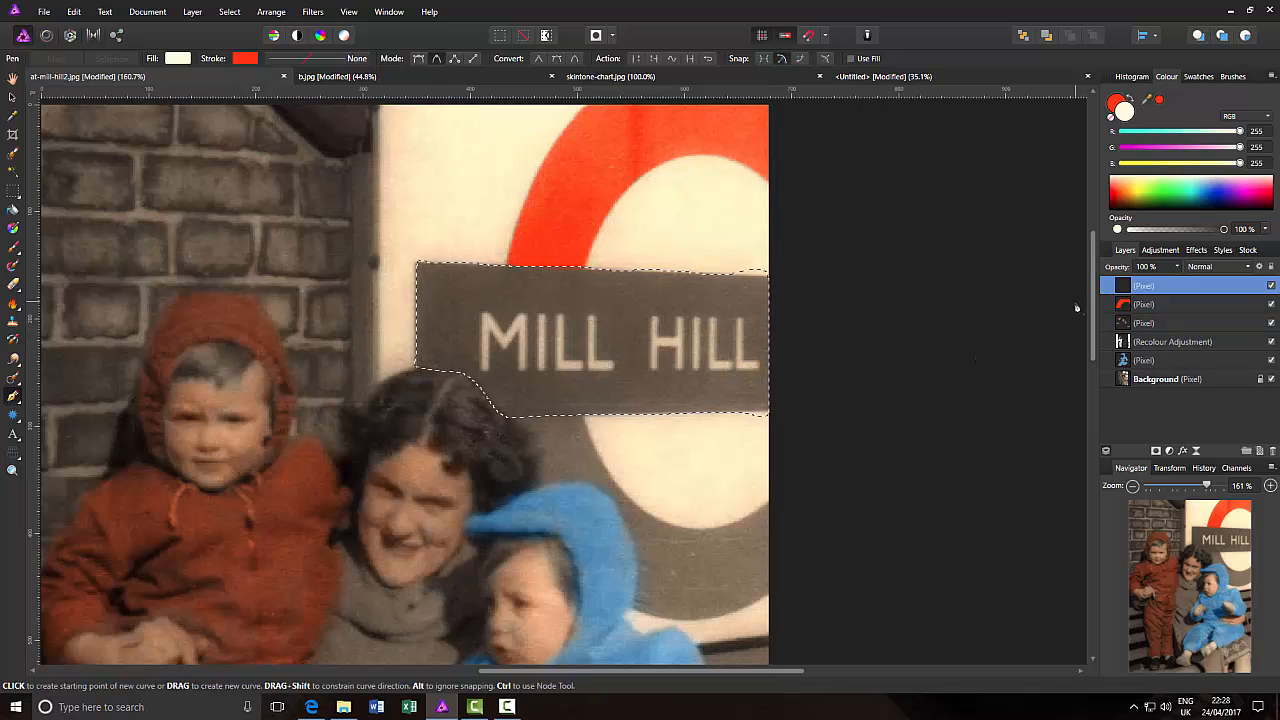
pyautogui.click(1162, 250)
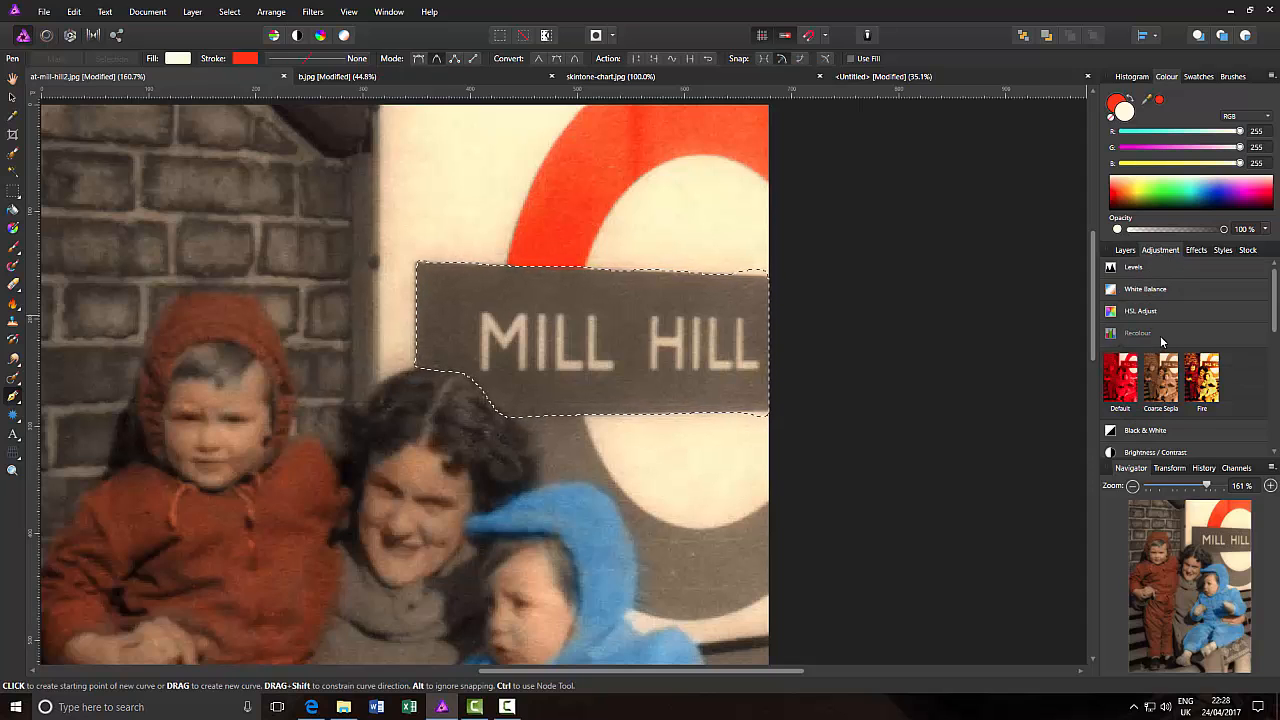
pyautogui.click(1160, 335)
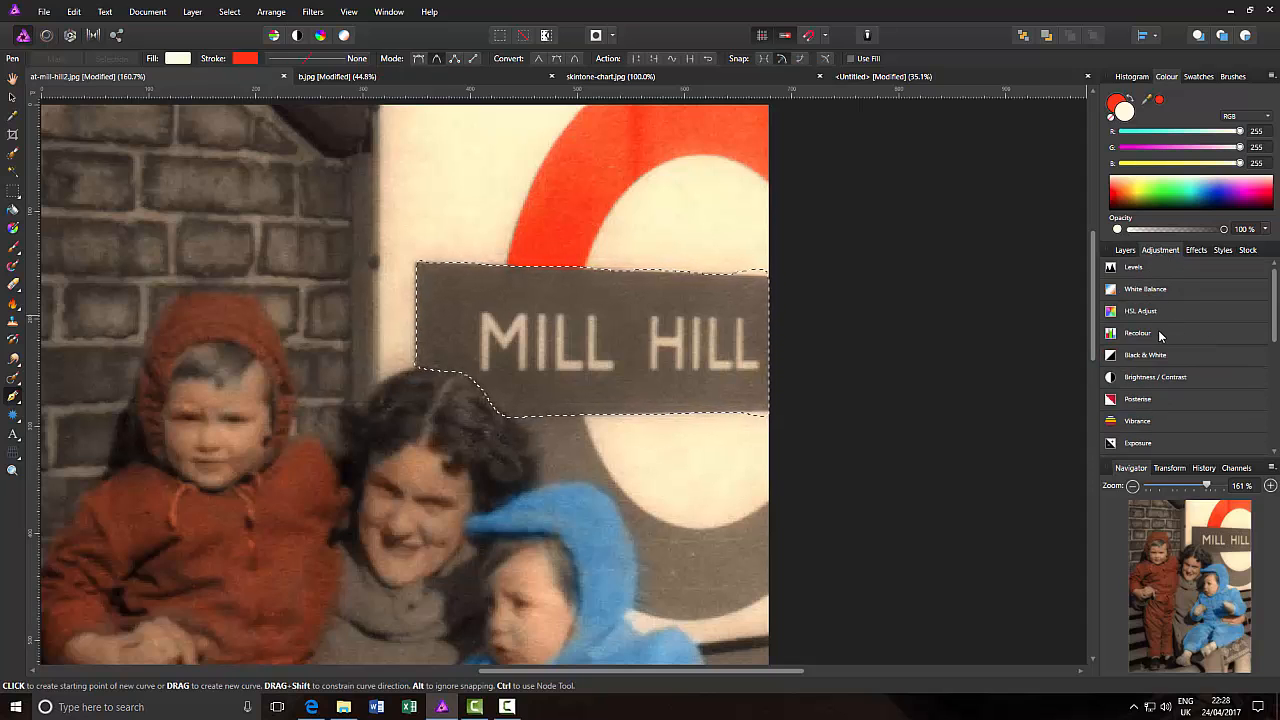
pyautogui.click(1158, 332)
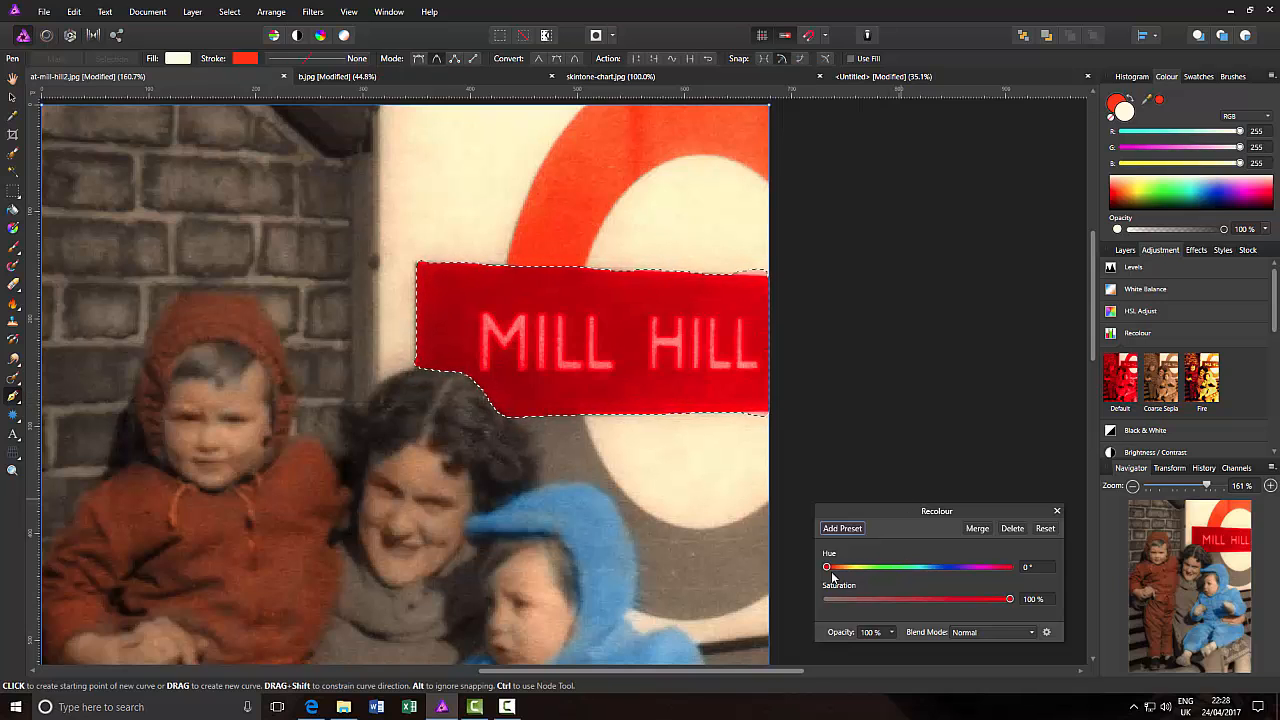
# Set the bar's Recolour hue to 240.9° and saturation to 64%, and deselect the bar.
pyautogui.moveTo(827, 568); pyautogui.dragTo(951, 583)
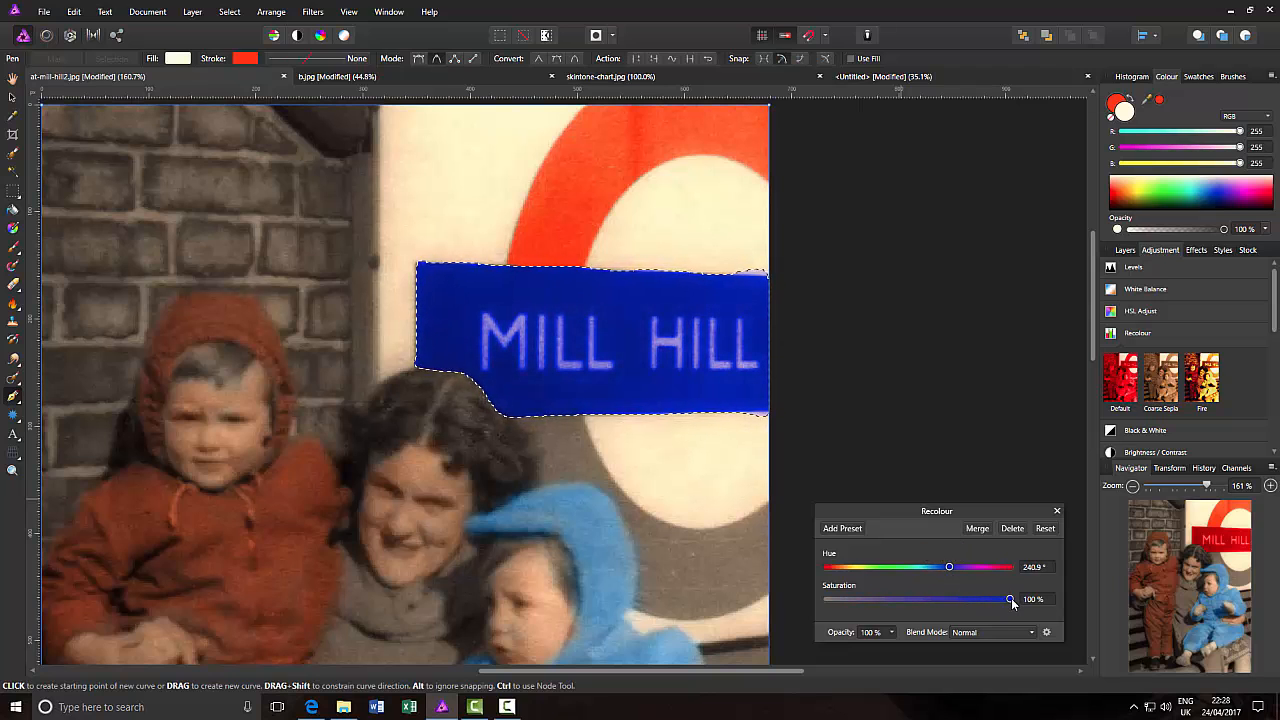
pyautogui.moveTo(1012, 599); pyautogui.dragTo(943, 604)
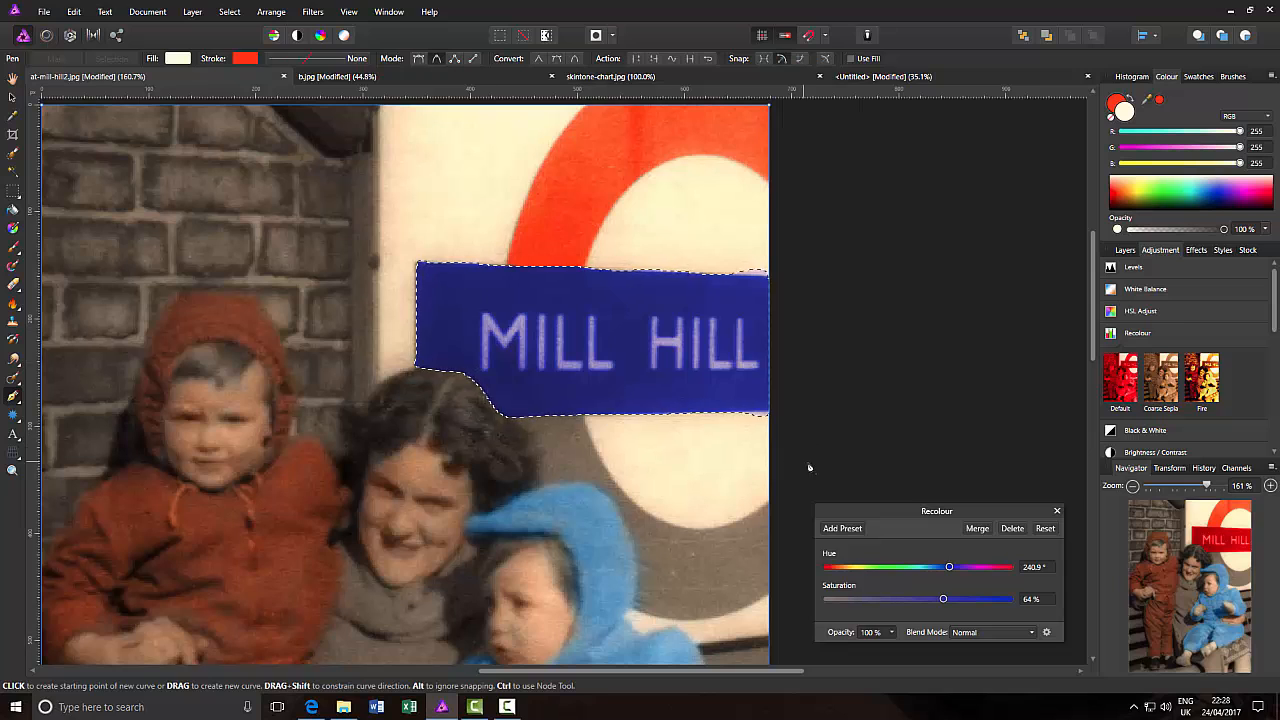
pyautogui.click(1057, 513)
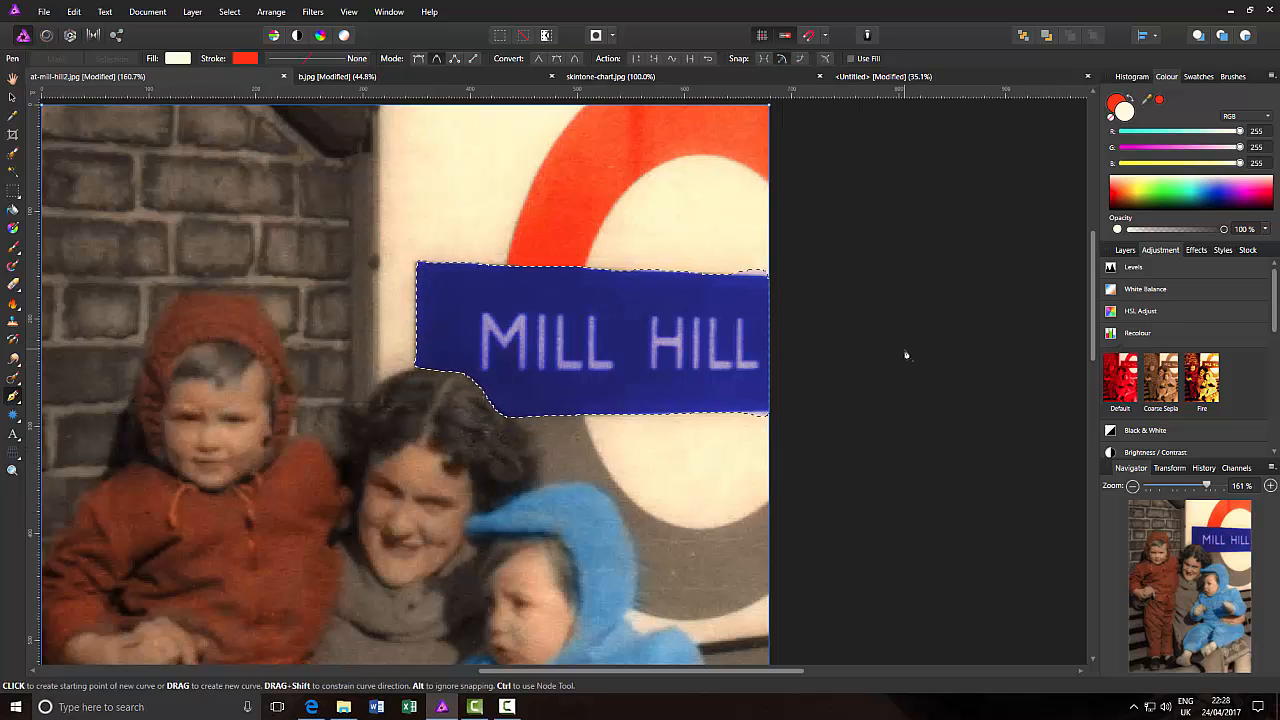
pyautogui.hotkey('ctrl', 'd')
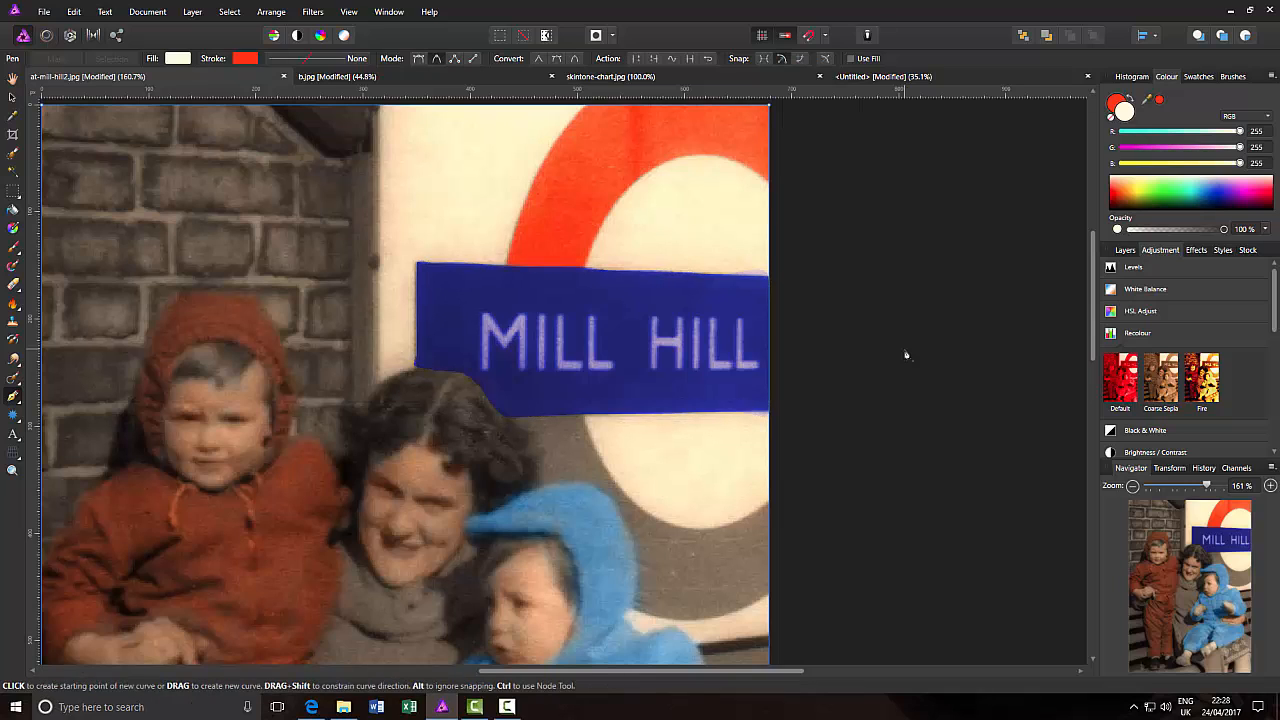
# Compare blend modes for the bar's Recolour adjustment layer and set it to Overlay.
pyautogui.click(1125, 250)
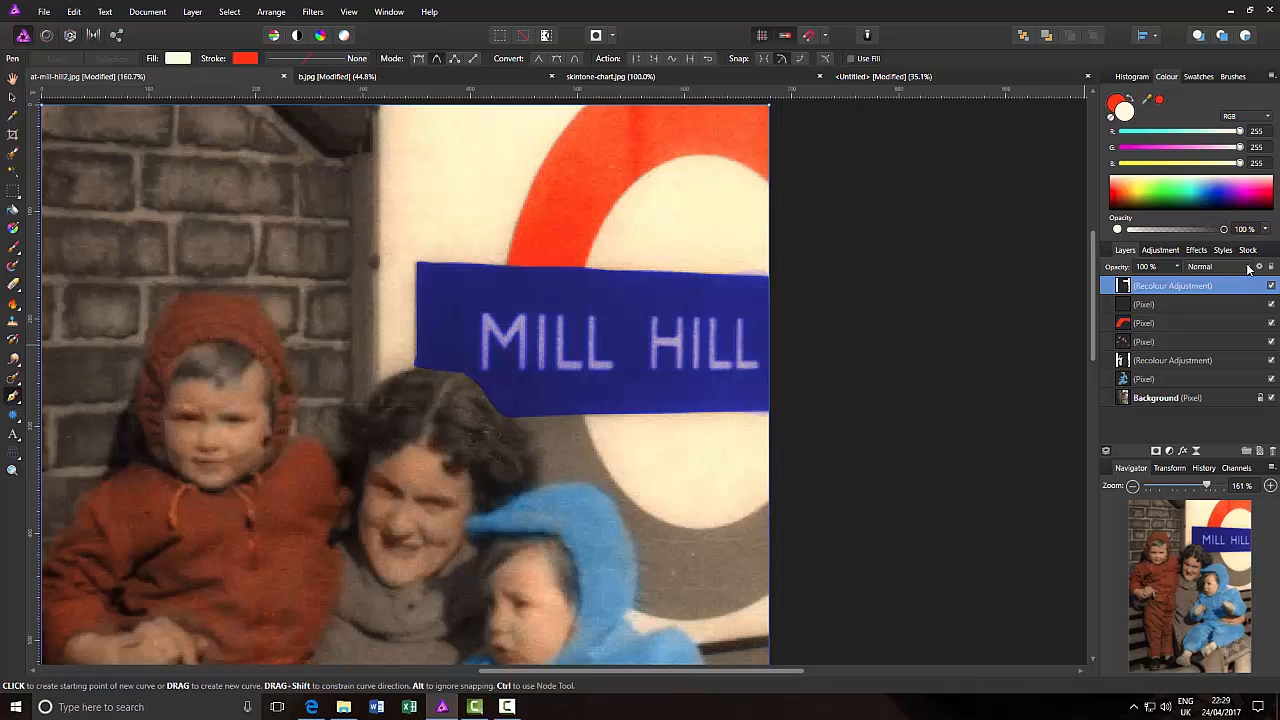
pyautogui.click(1248, 268)
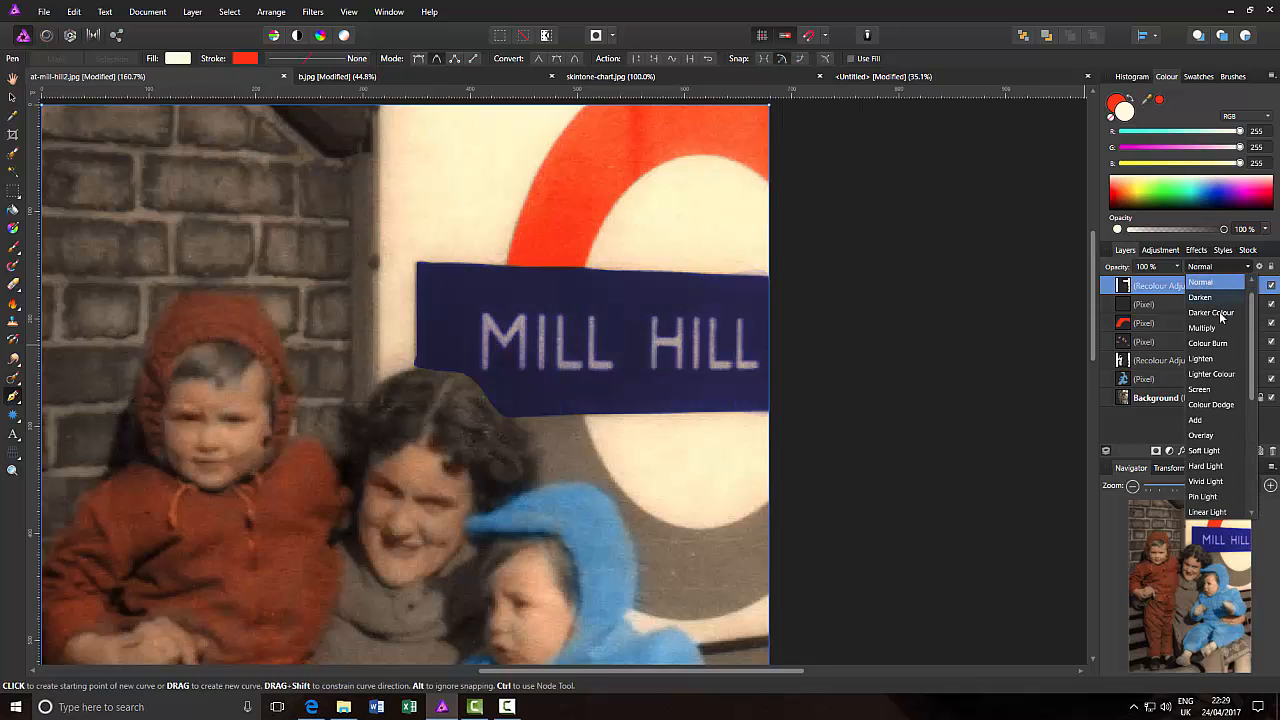
pyautogui.scroll(-2, 1218, 472)
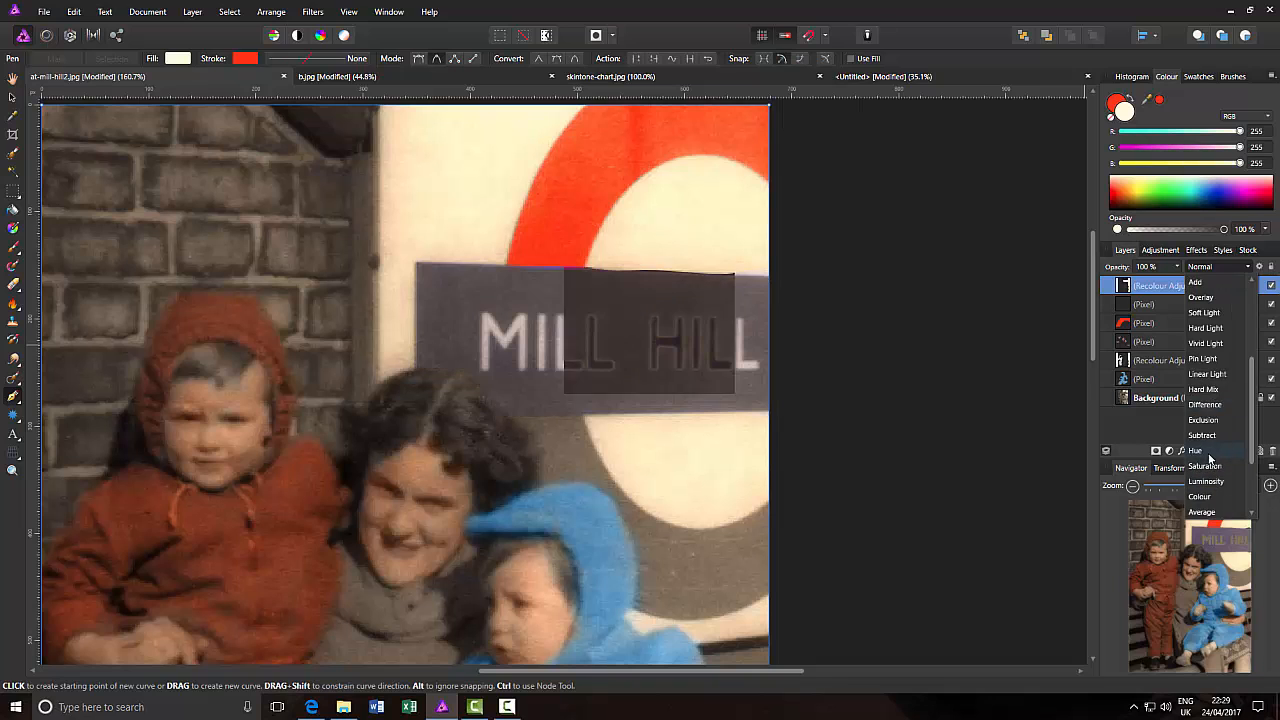
pyautogui.scroll(-2, 1209, 463)
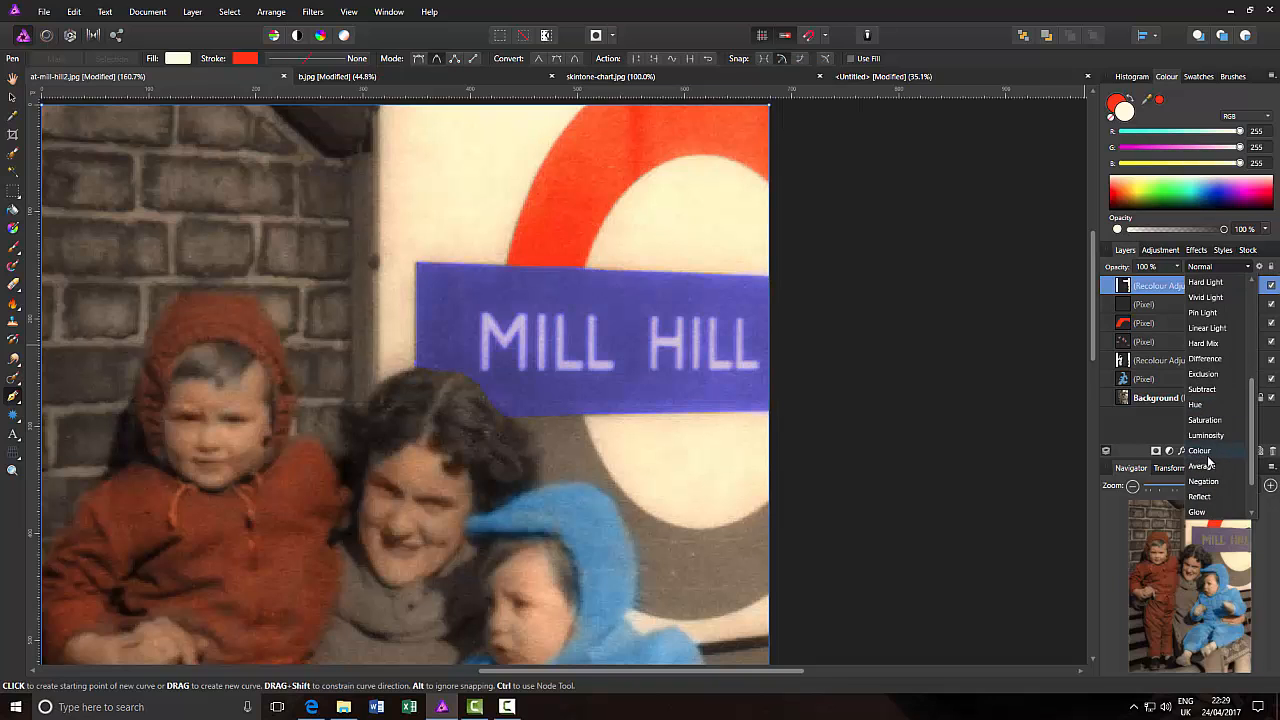
pyautogui.scroll(2, 1216, 352)
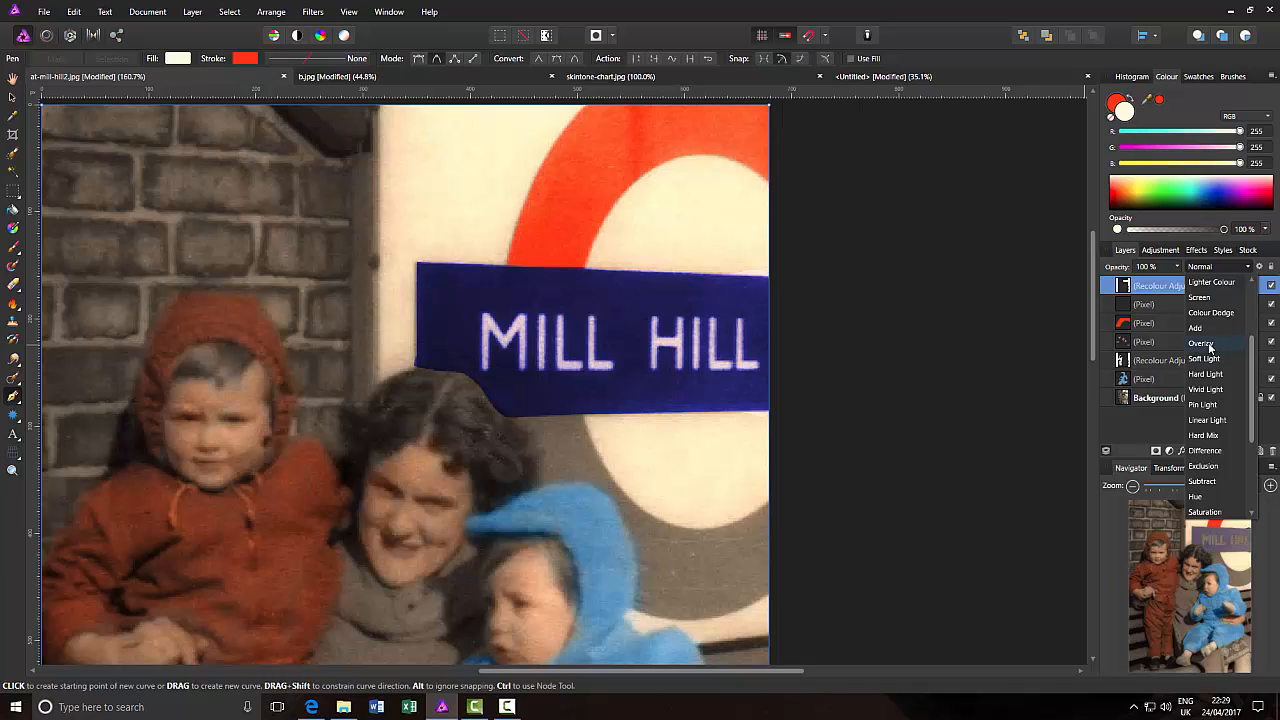
pyautogui.click(1210, 345)
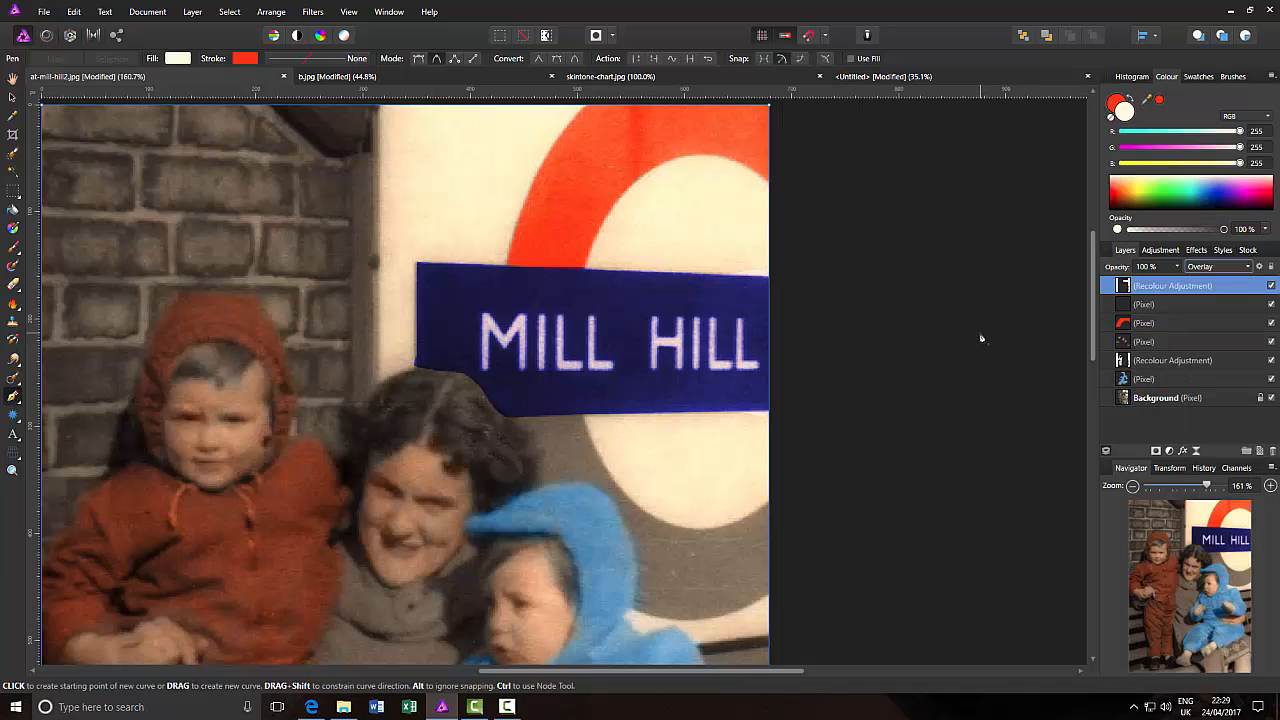
# Reduce the opacity of the bar's Recolour adjustment layer to 57% and fit the whole photo in view.
pyautogui.click(1176, 266)
pyautogui.moveTo(1178, 284); pyautogui.dragTo(1139, 286)
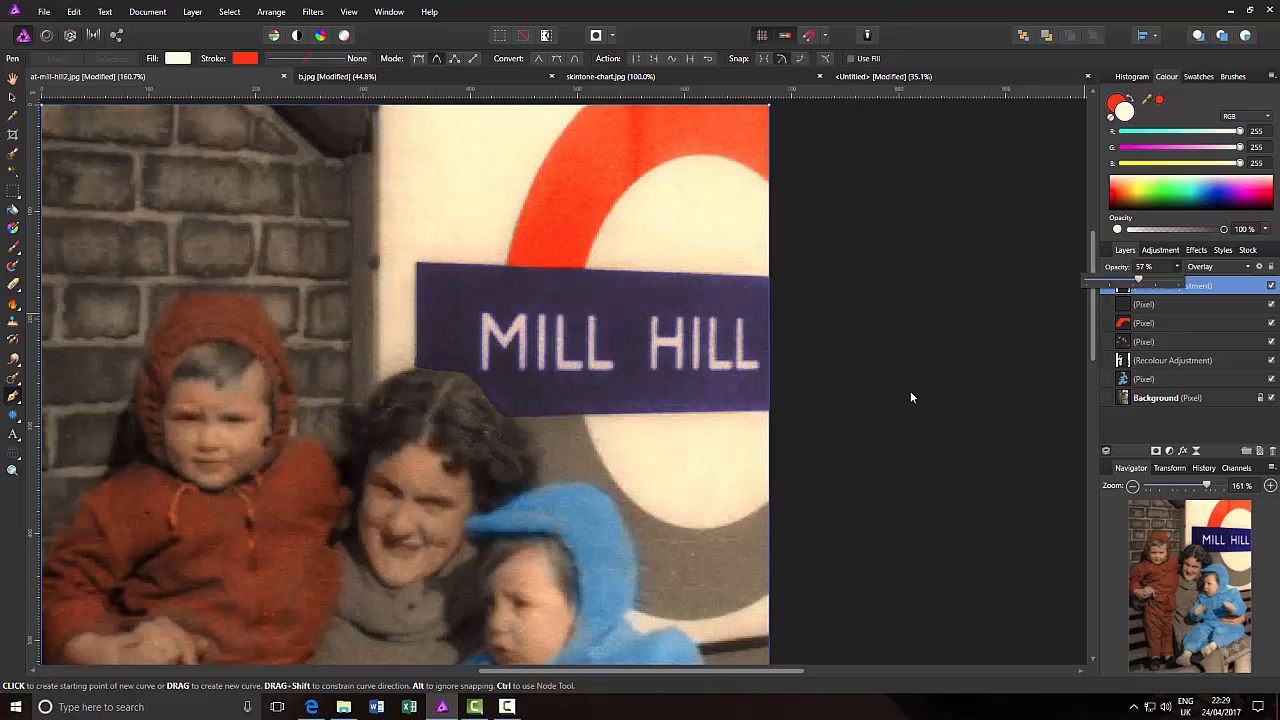
pyautogui.hotkey('ctrl', '0')
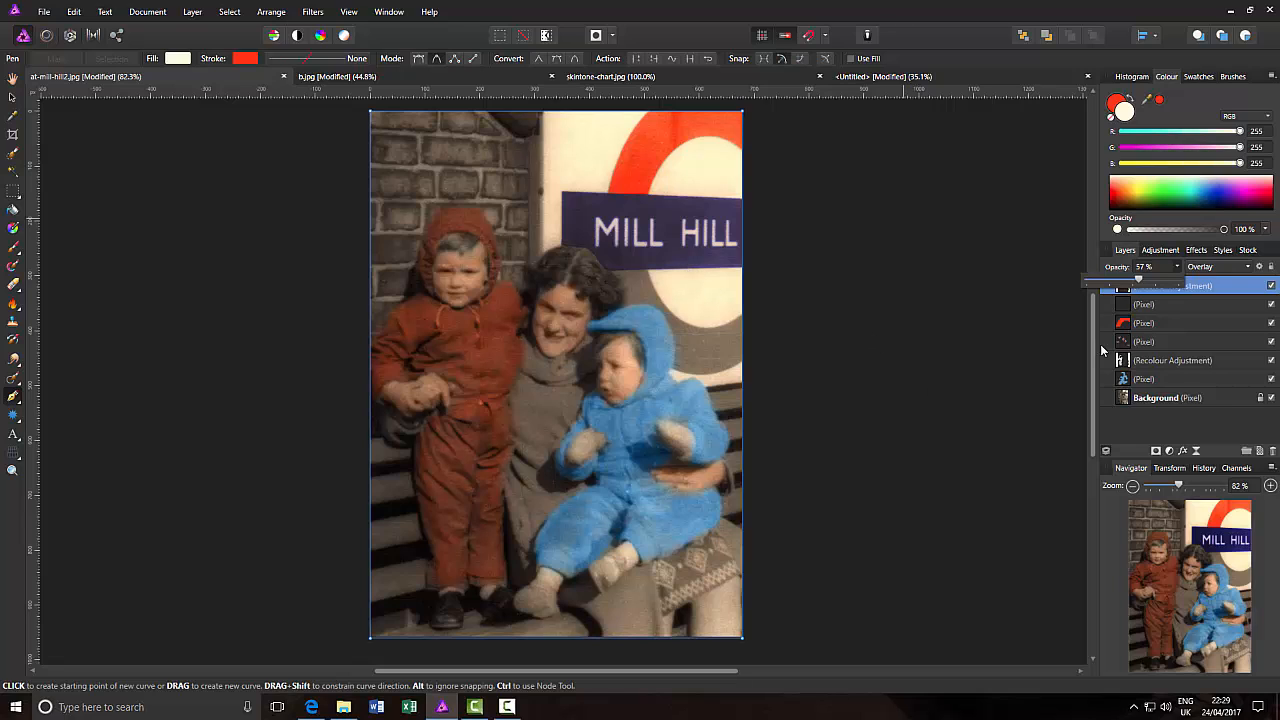
pyautogui.click(989, 349)
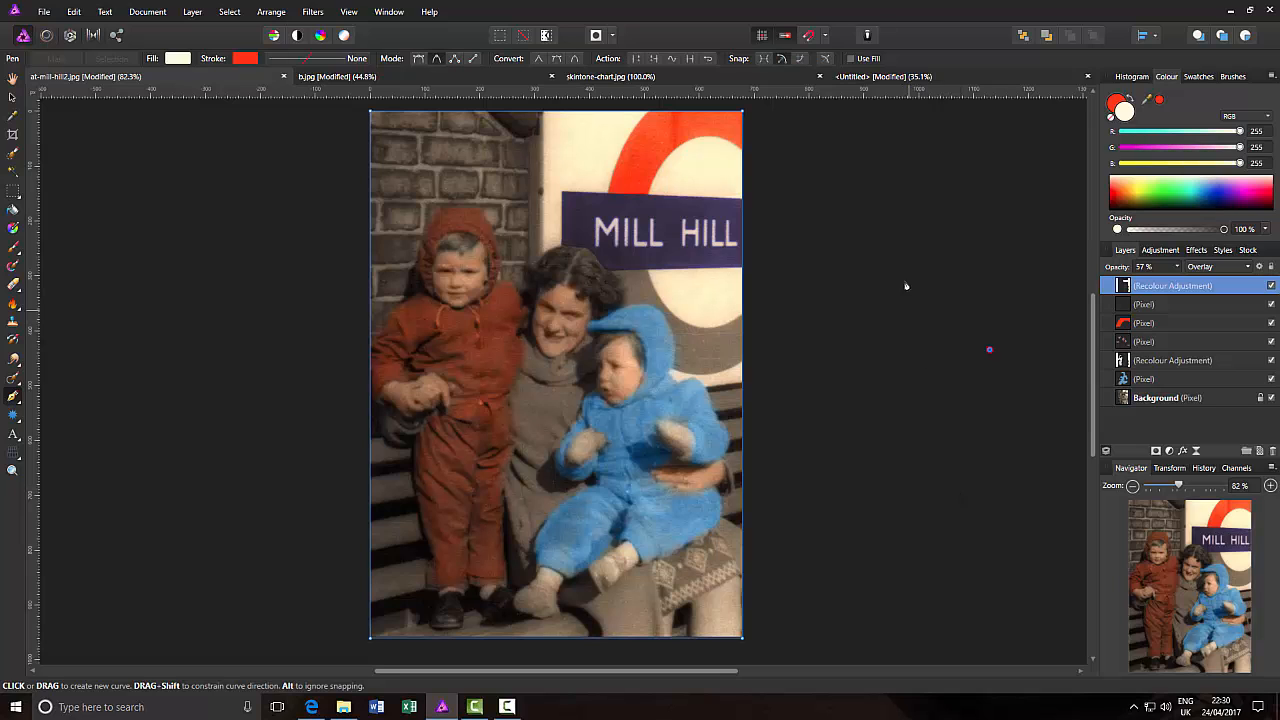
# Review the untitled colour record and skintone-chart.jpg, and return to at-mill-hill2.jpg.
pyautogui.click(920, 80)
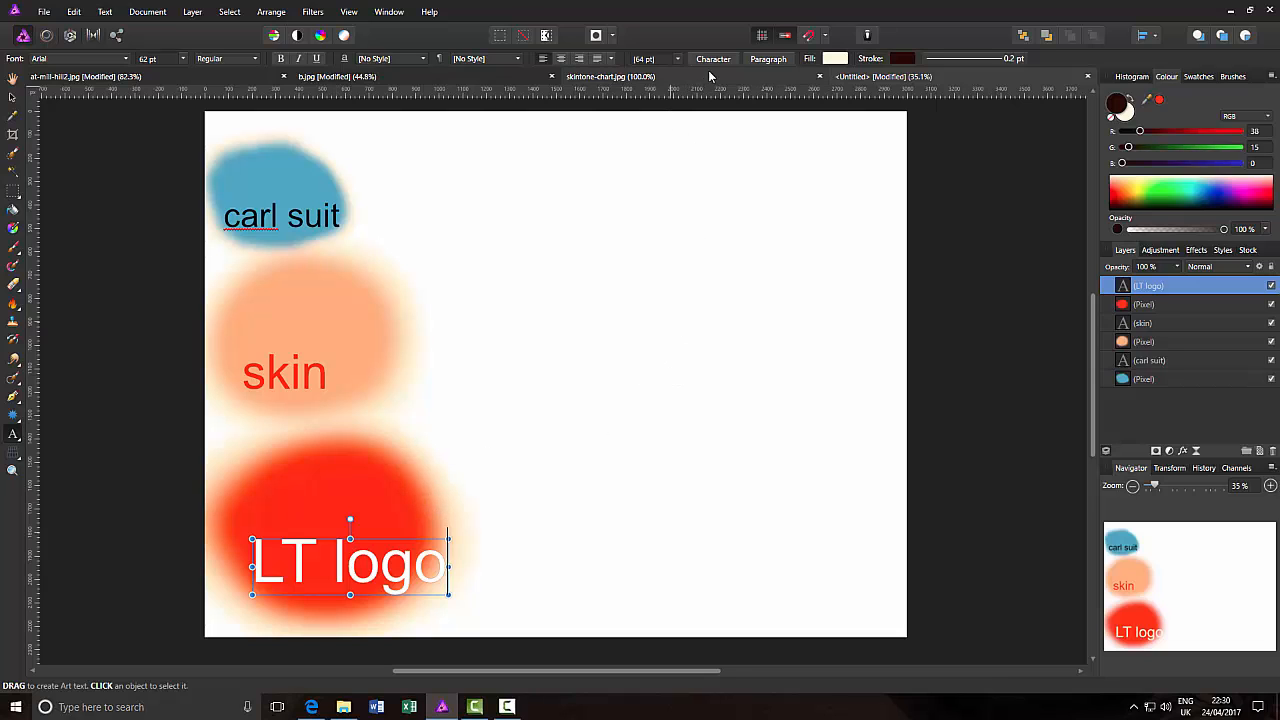
pyautogui.click(651, 77)
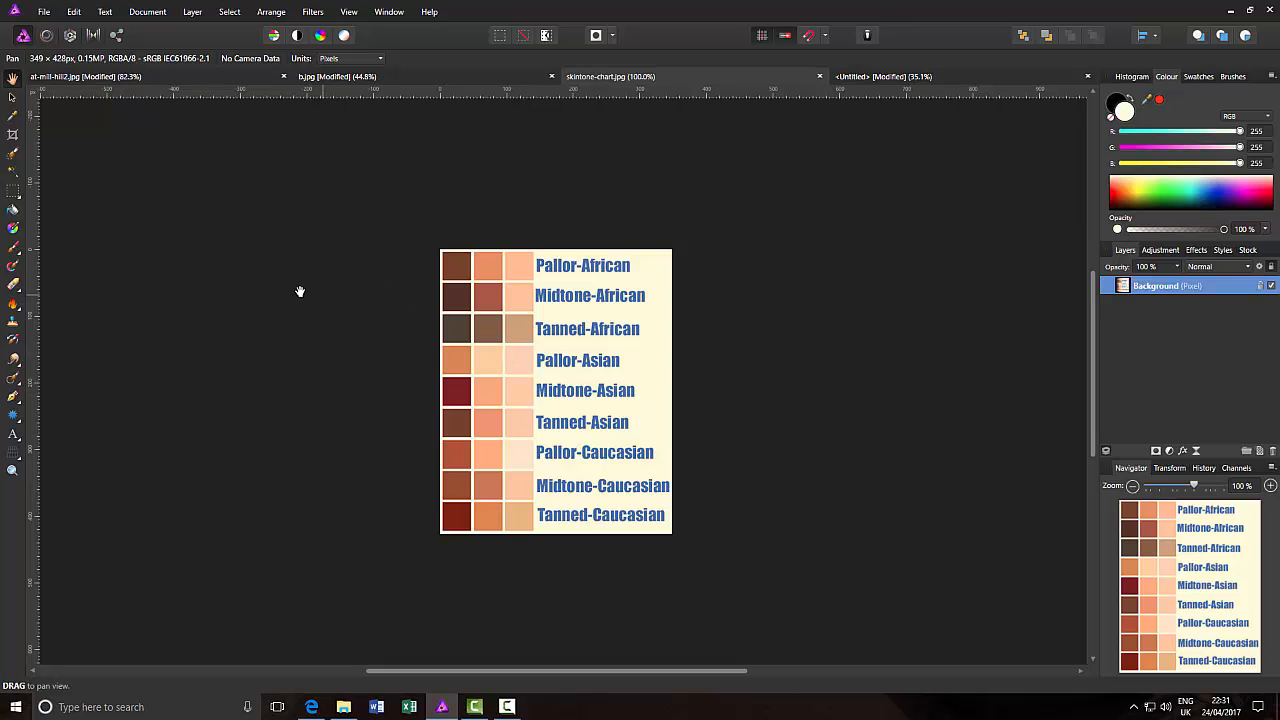
pyautogui.click(149, 80)
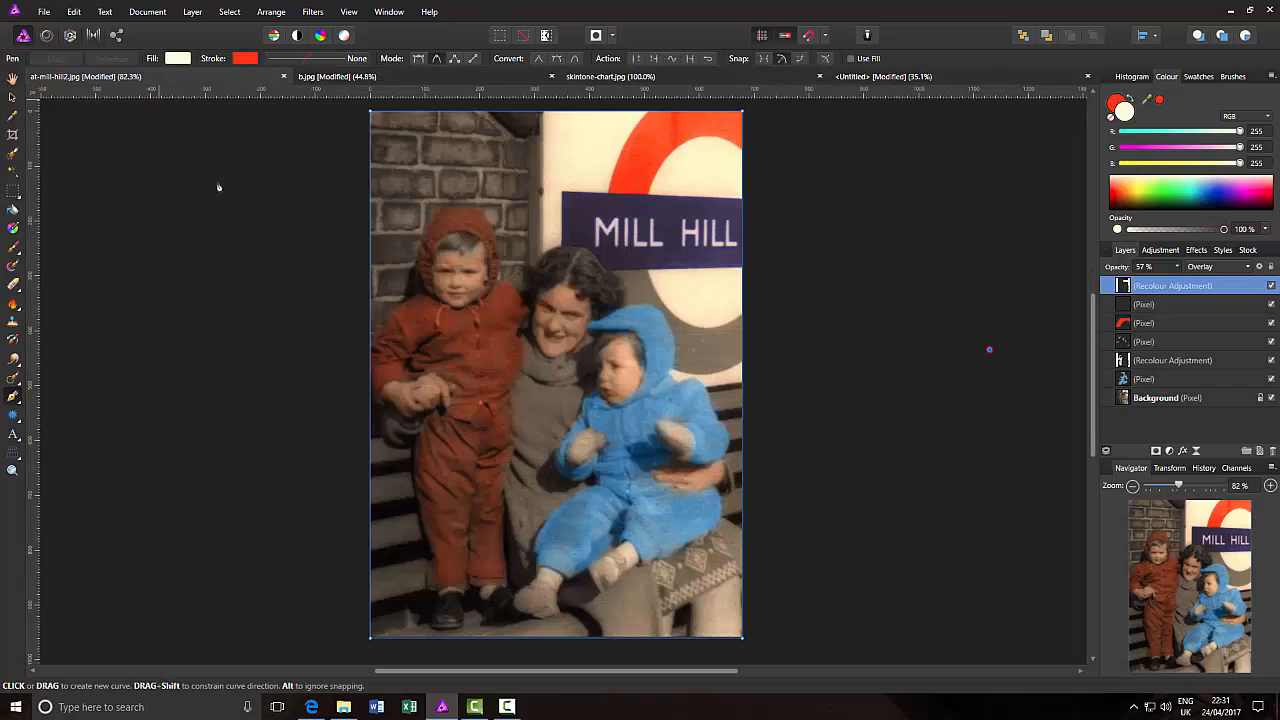